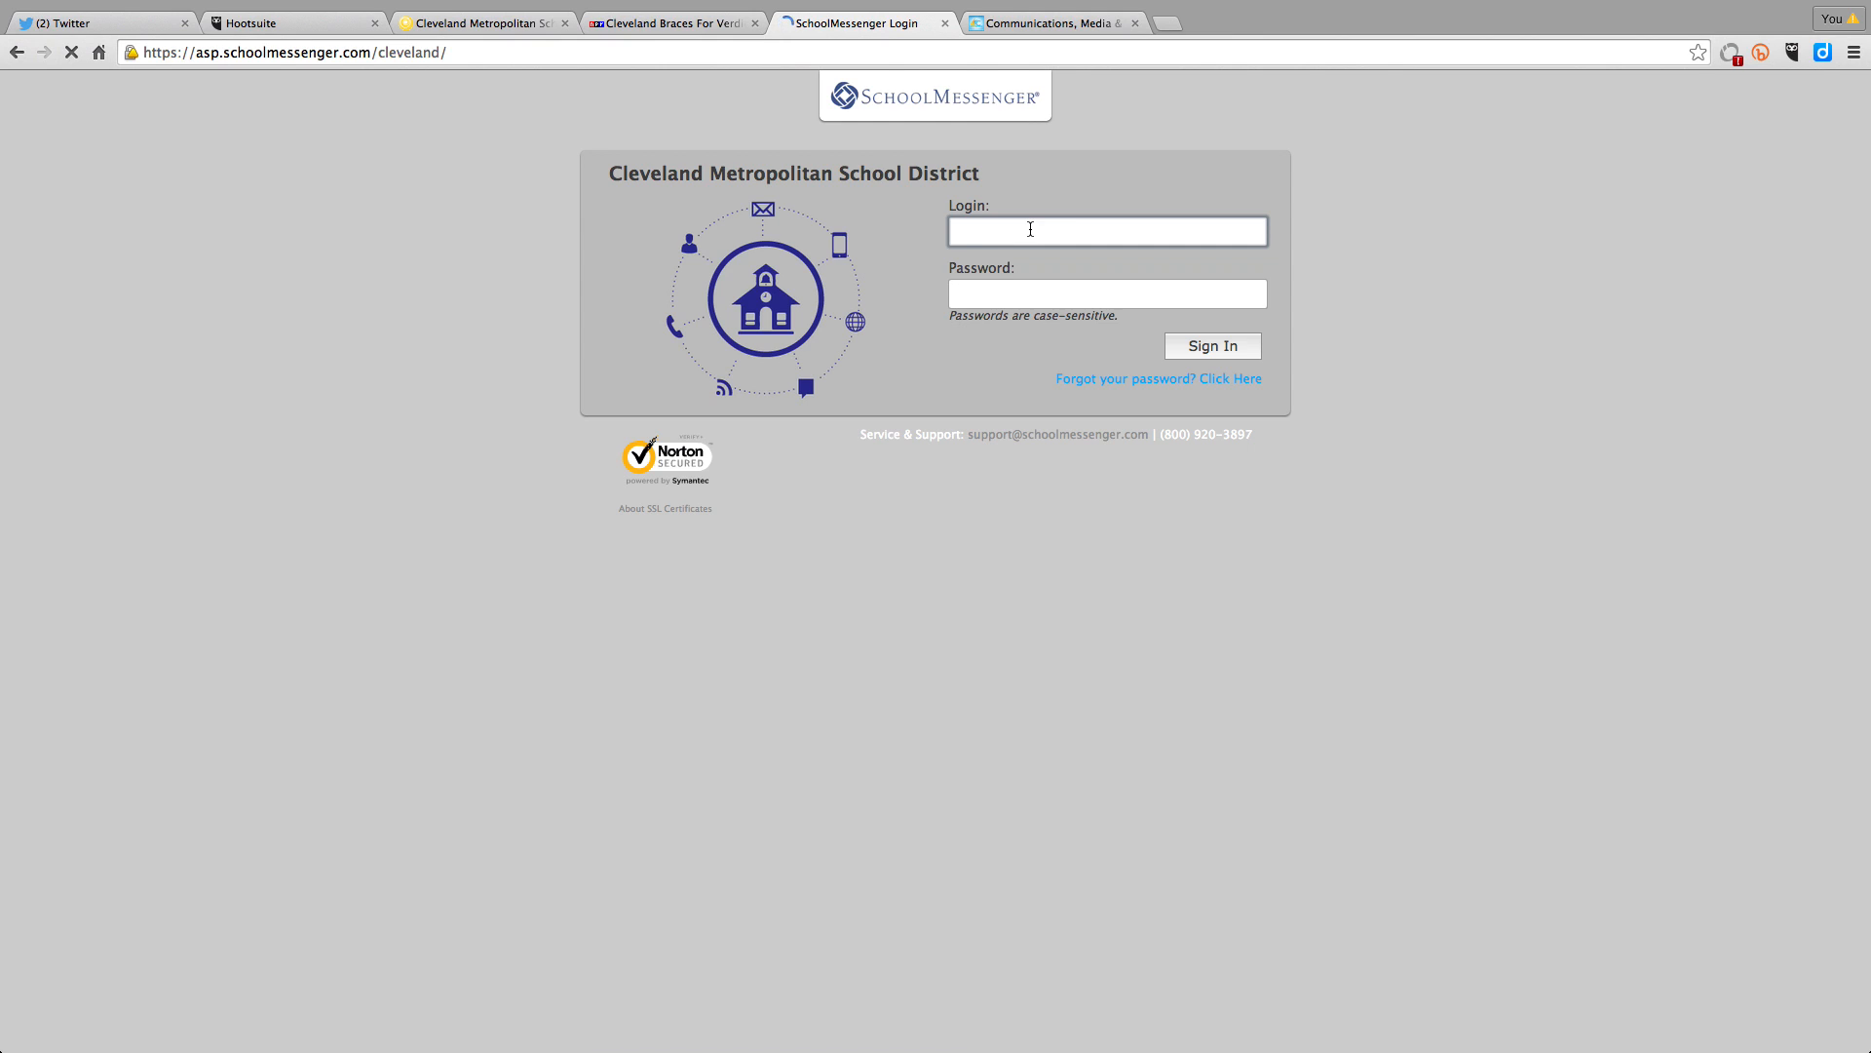
Sign in to the Cleveland Metropolitan School District site with the saved login and the account password, and show the dashboard.
{"action": "left_click", "coordinate": [991, 260]}
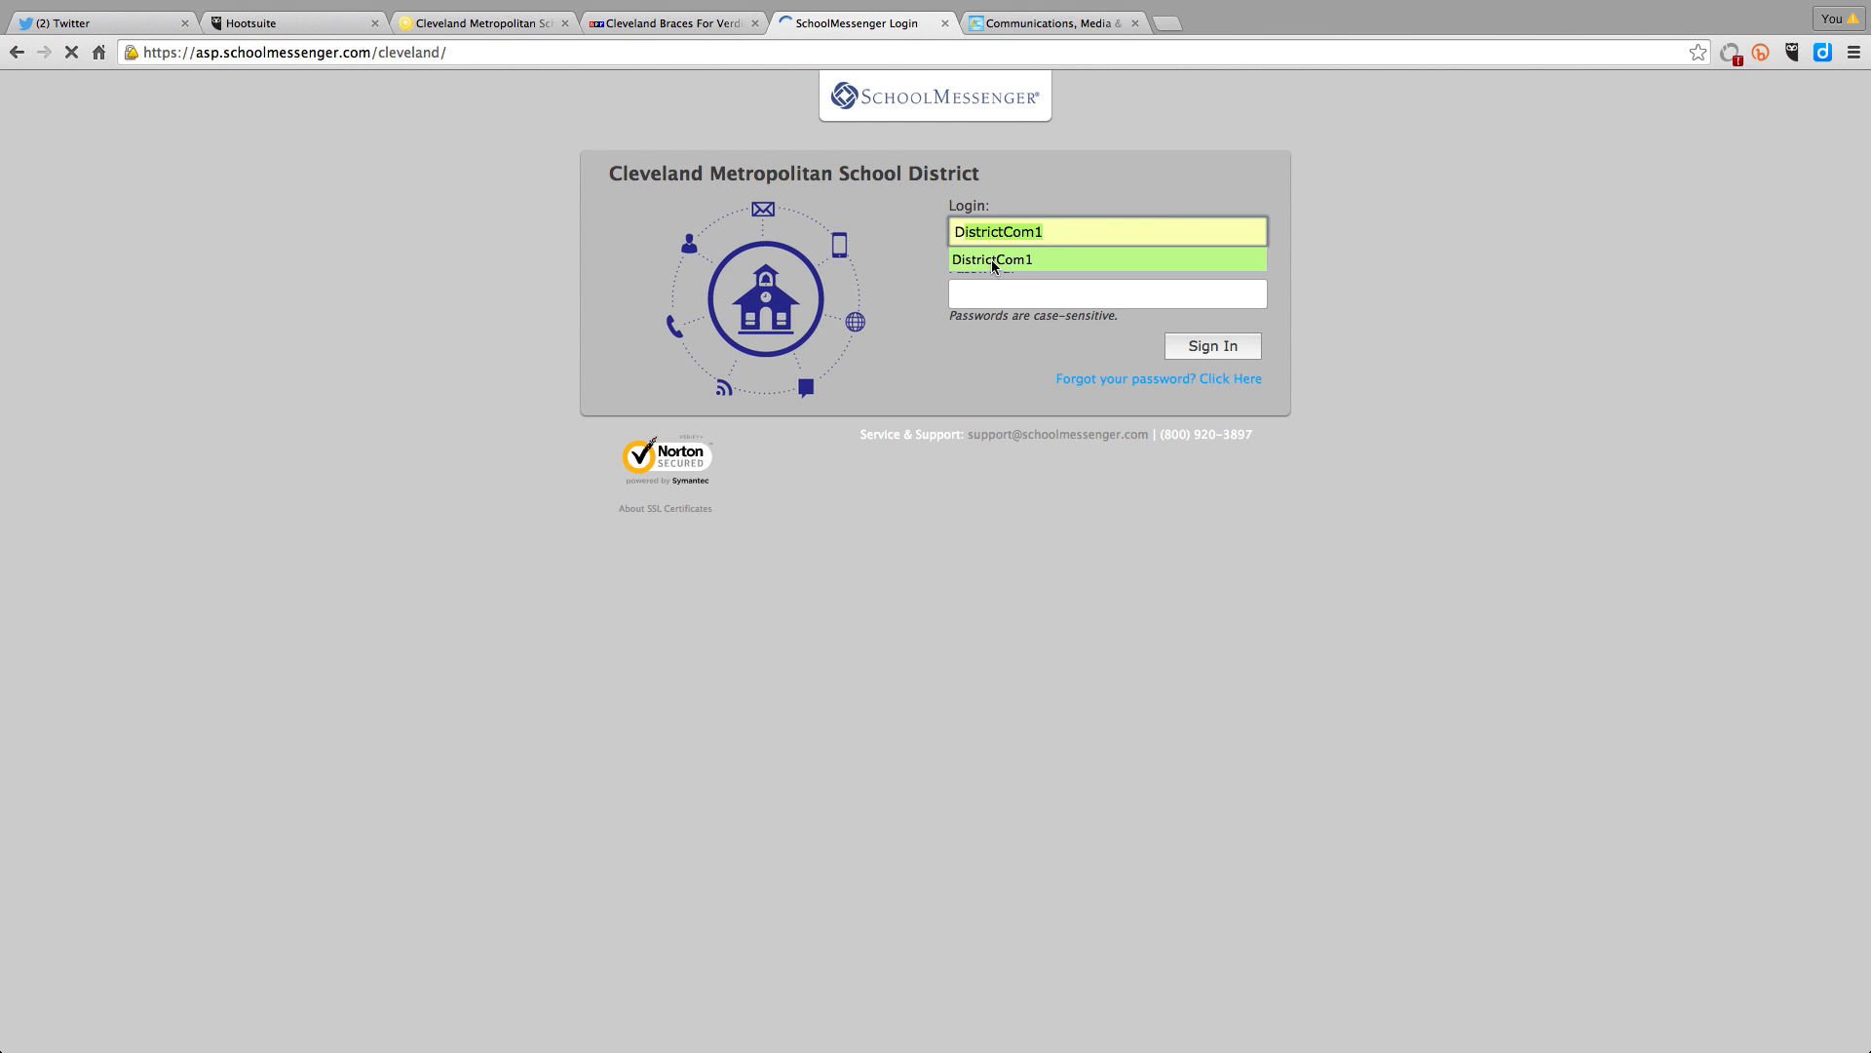
{"action": "left_click", "coordinate": [1019, 294]}
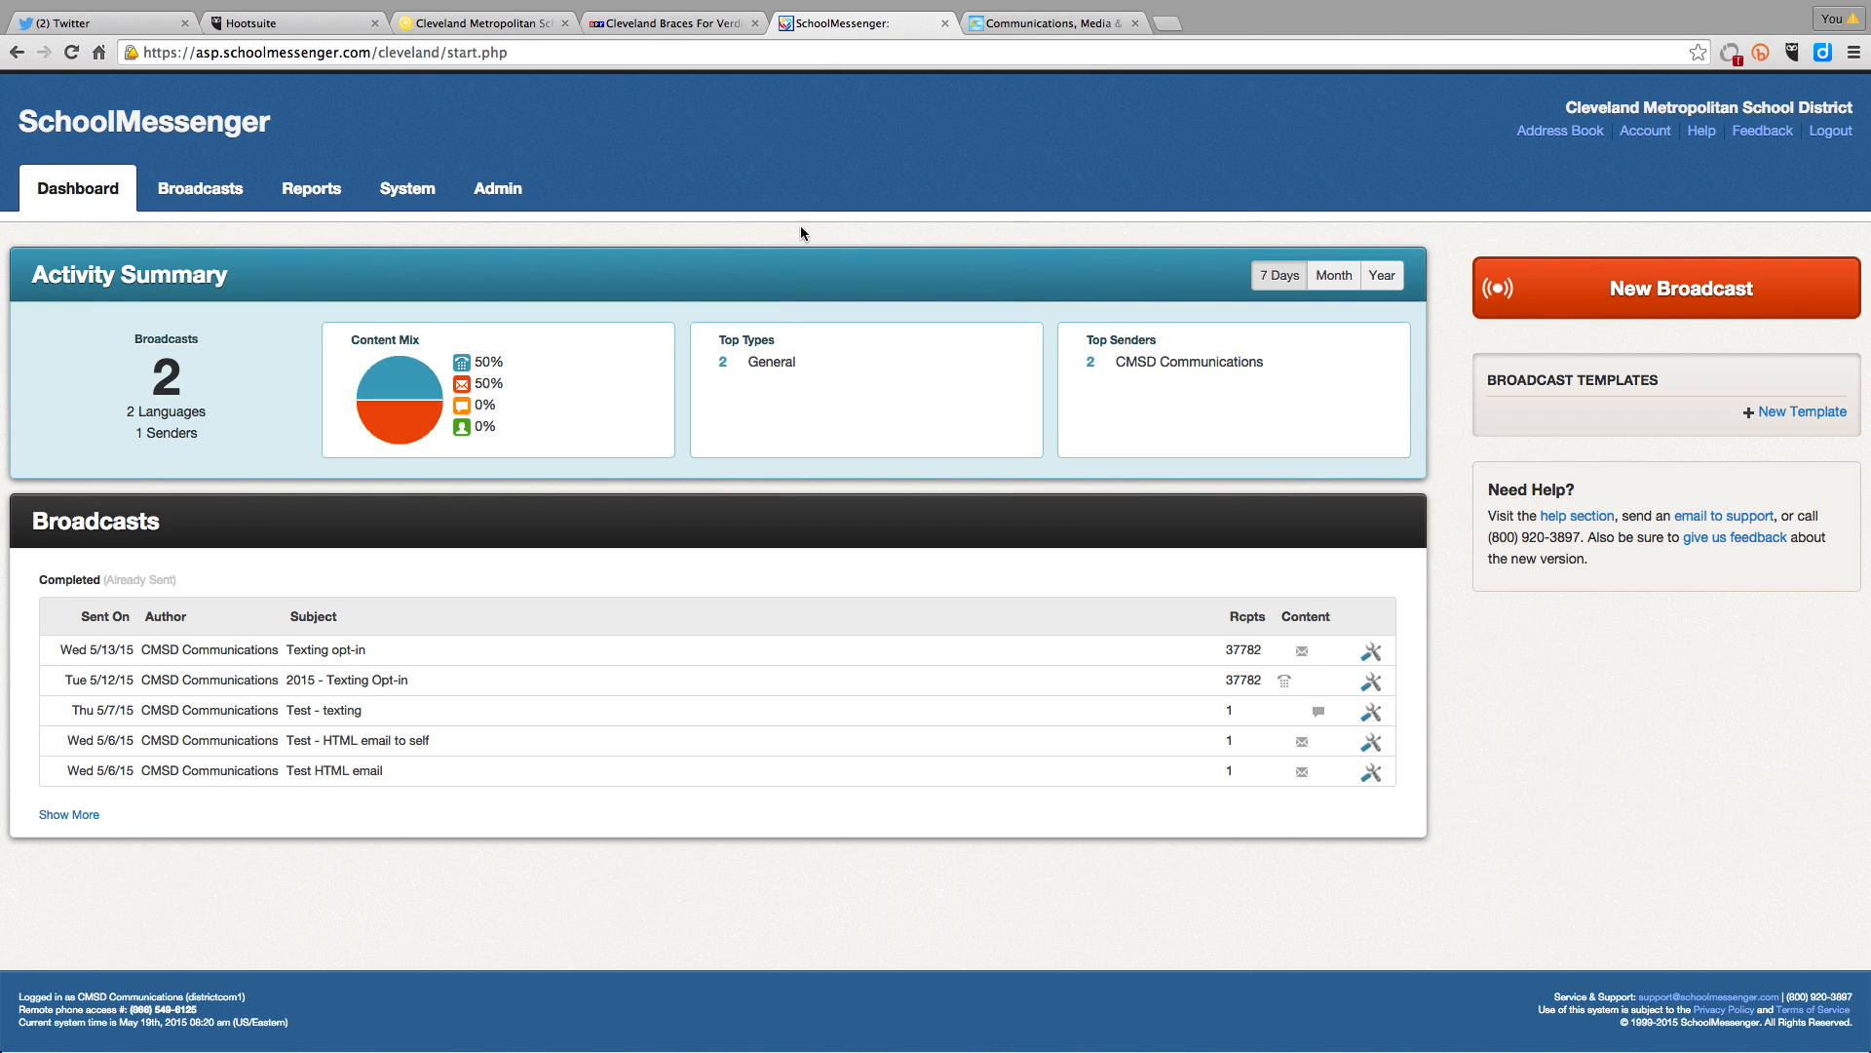
{"action": "left_click", "coordinate": [80, 191]}
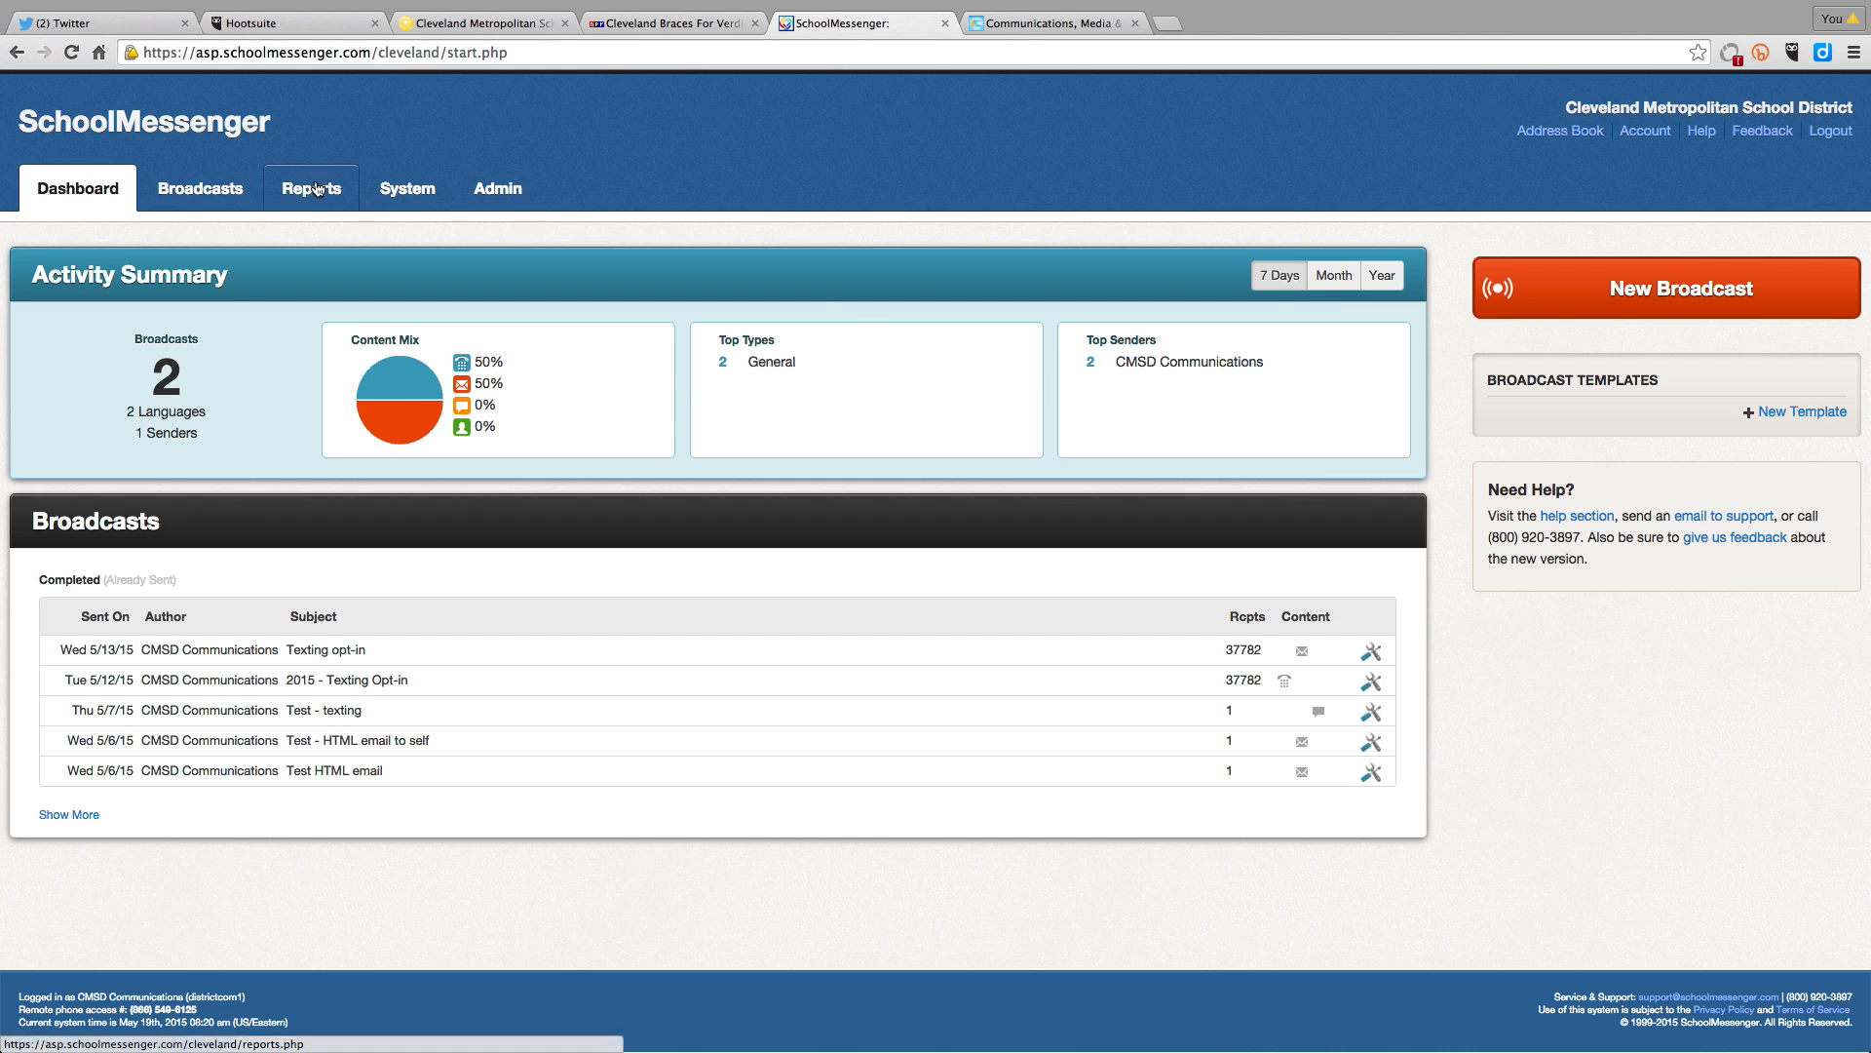
Add a new broadcast message named "Test message - Phone (IVR)" and proceed to its content settings.
{"action": "left_click", "coordinate": [200, 190]}
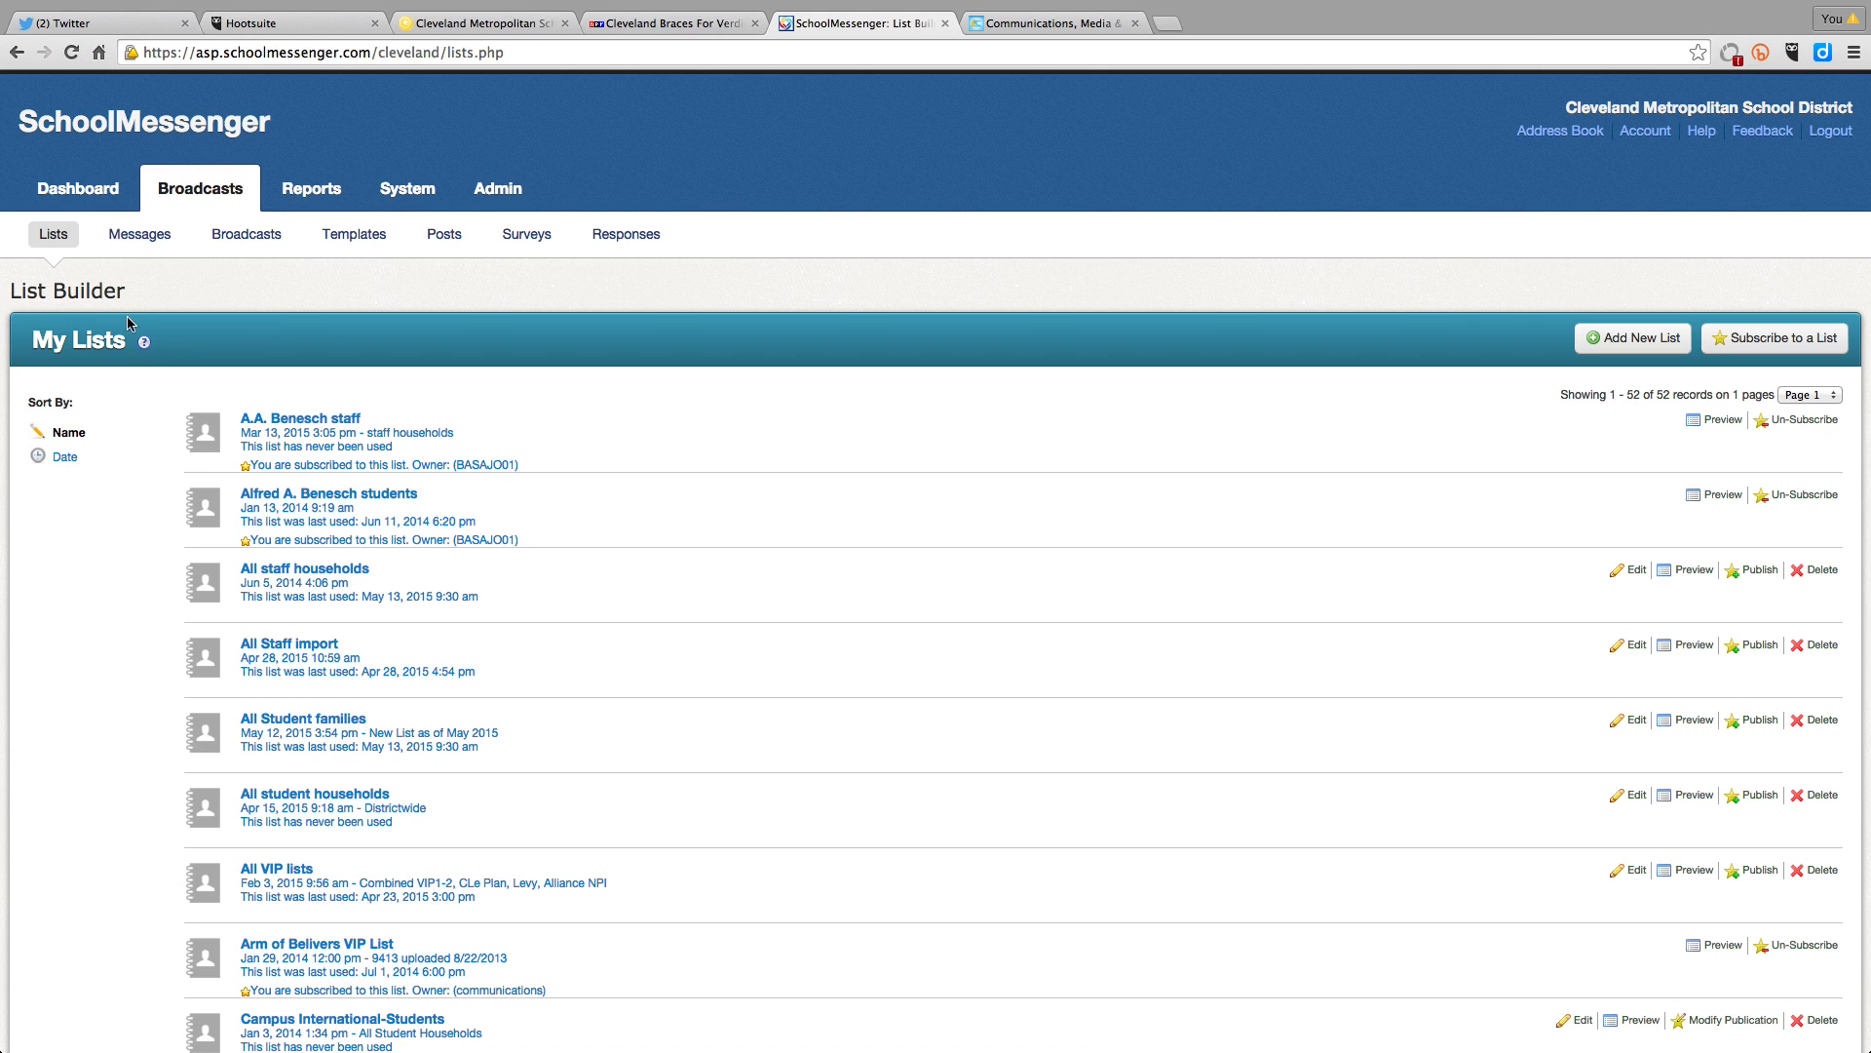
{"action": "left_click", "coordinate": [139, 237]}
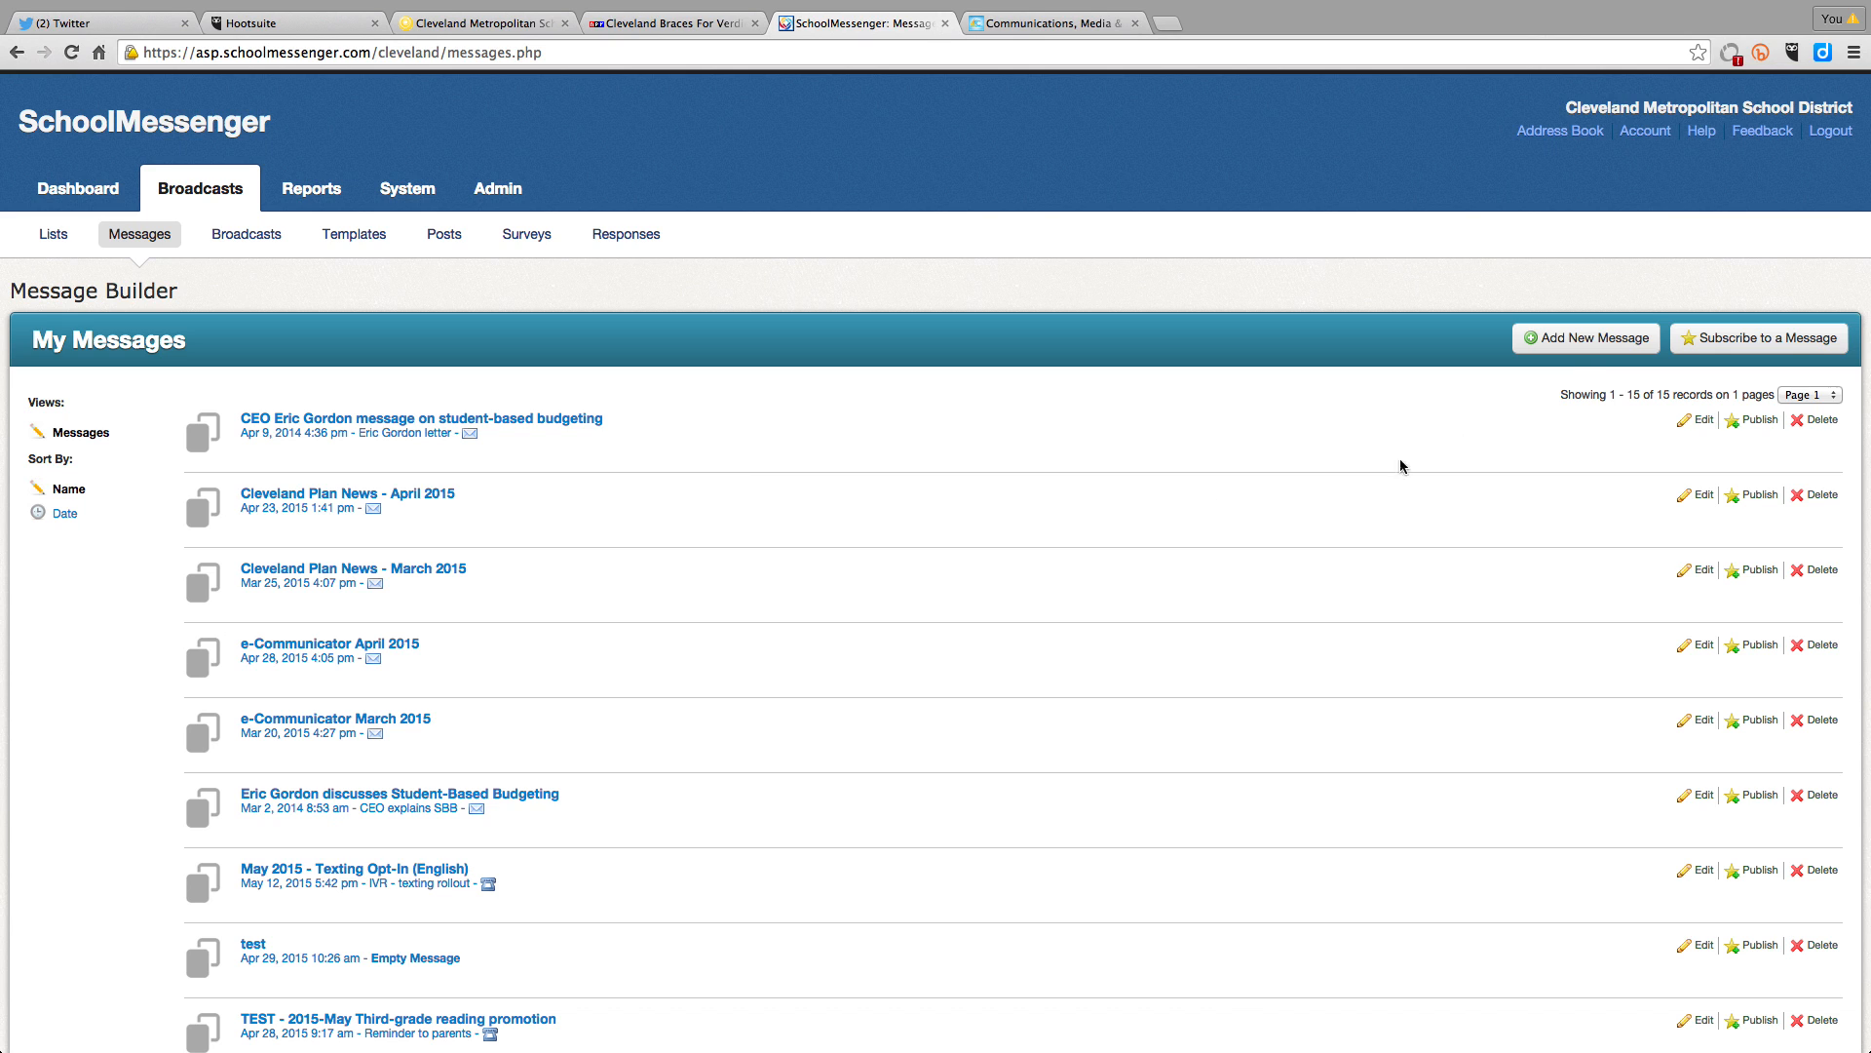
{"action": "left_click", "coordinate": [1574, 338]}
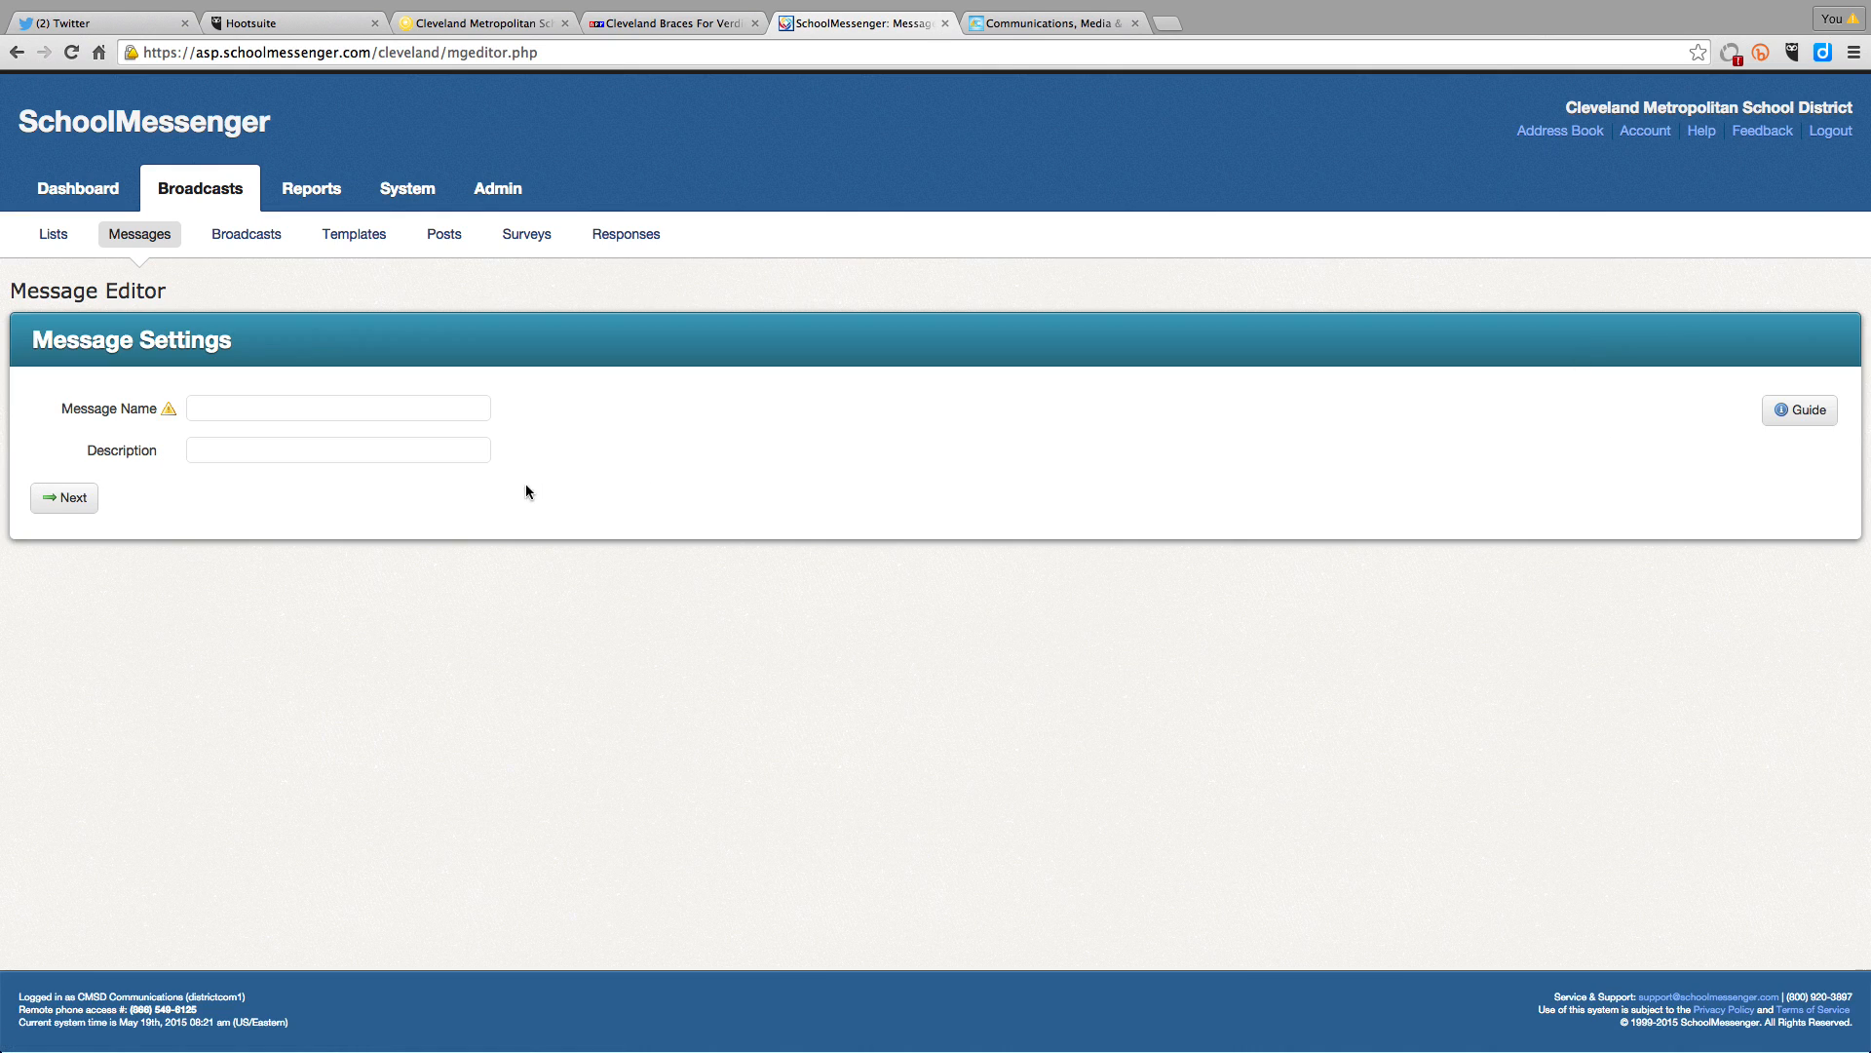
{"action": "left_click", "coordinate": [250, 408]}
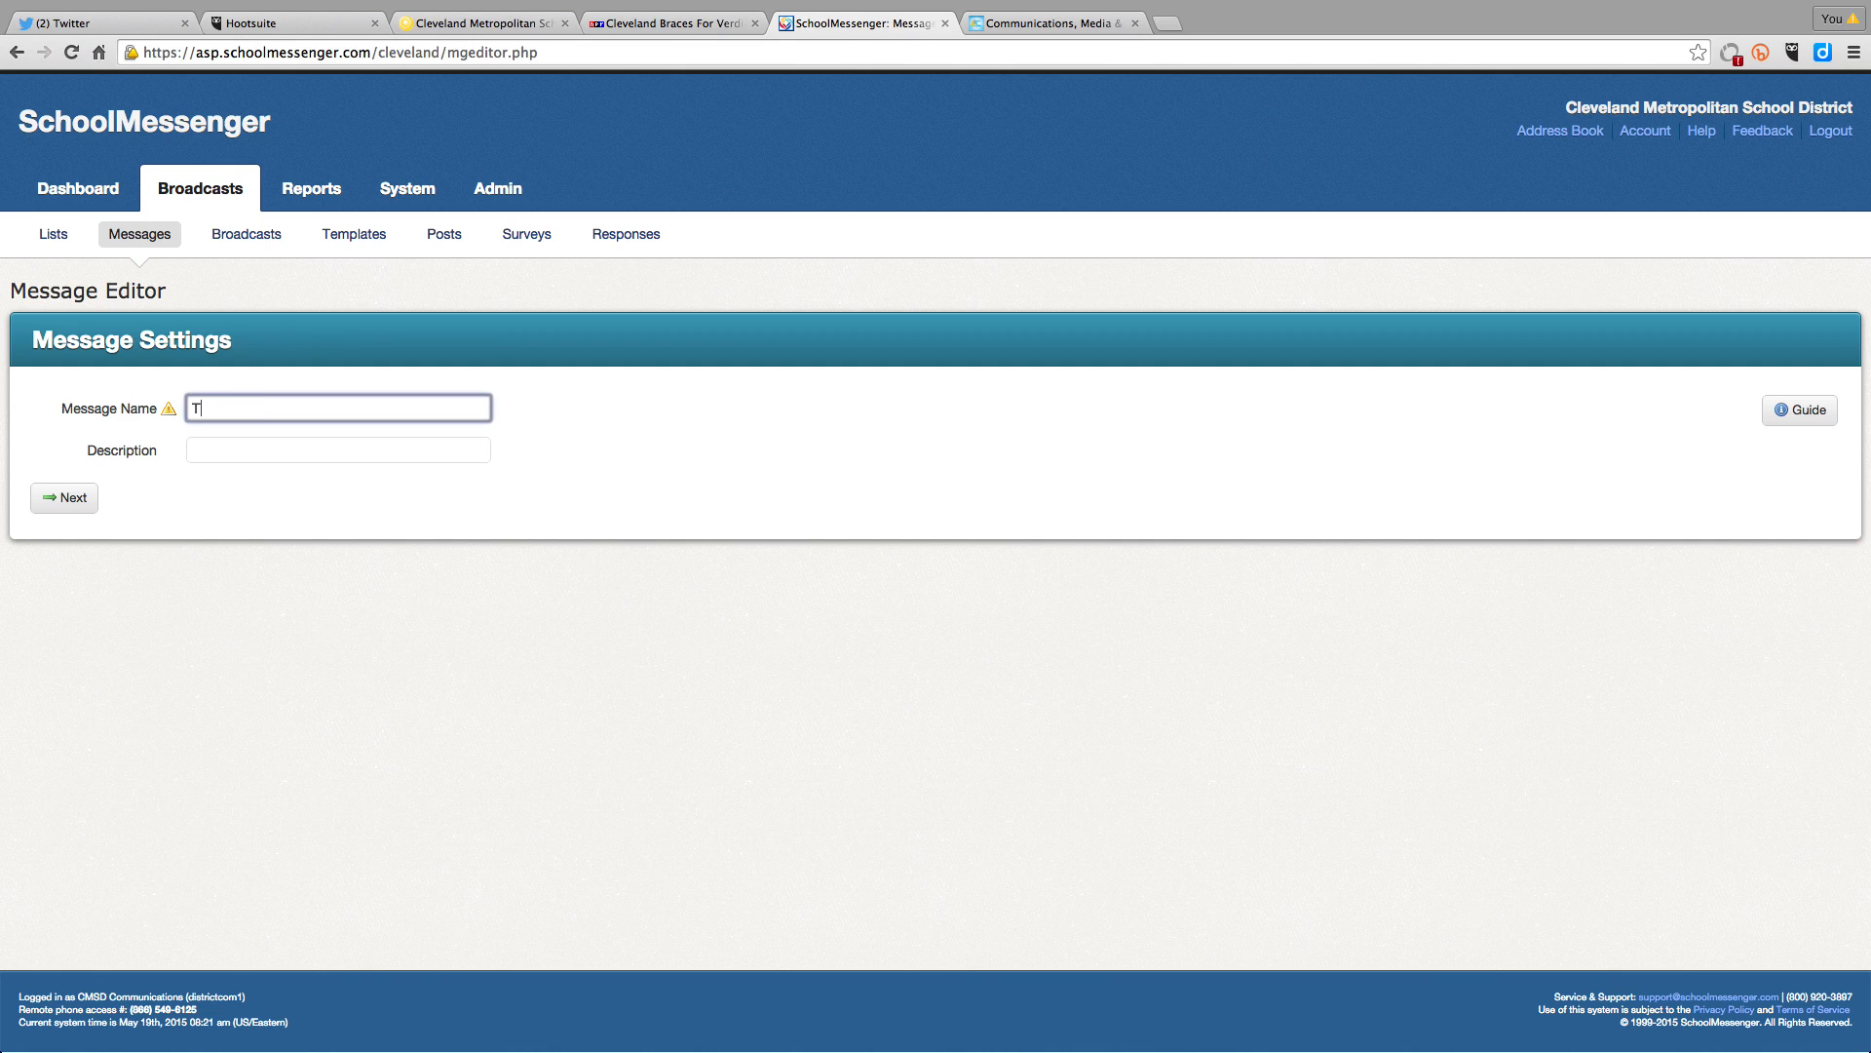
{"action": "type", "text": "Test message - Phone "}
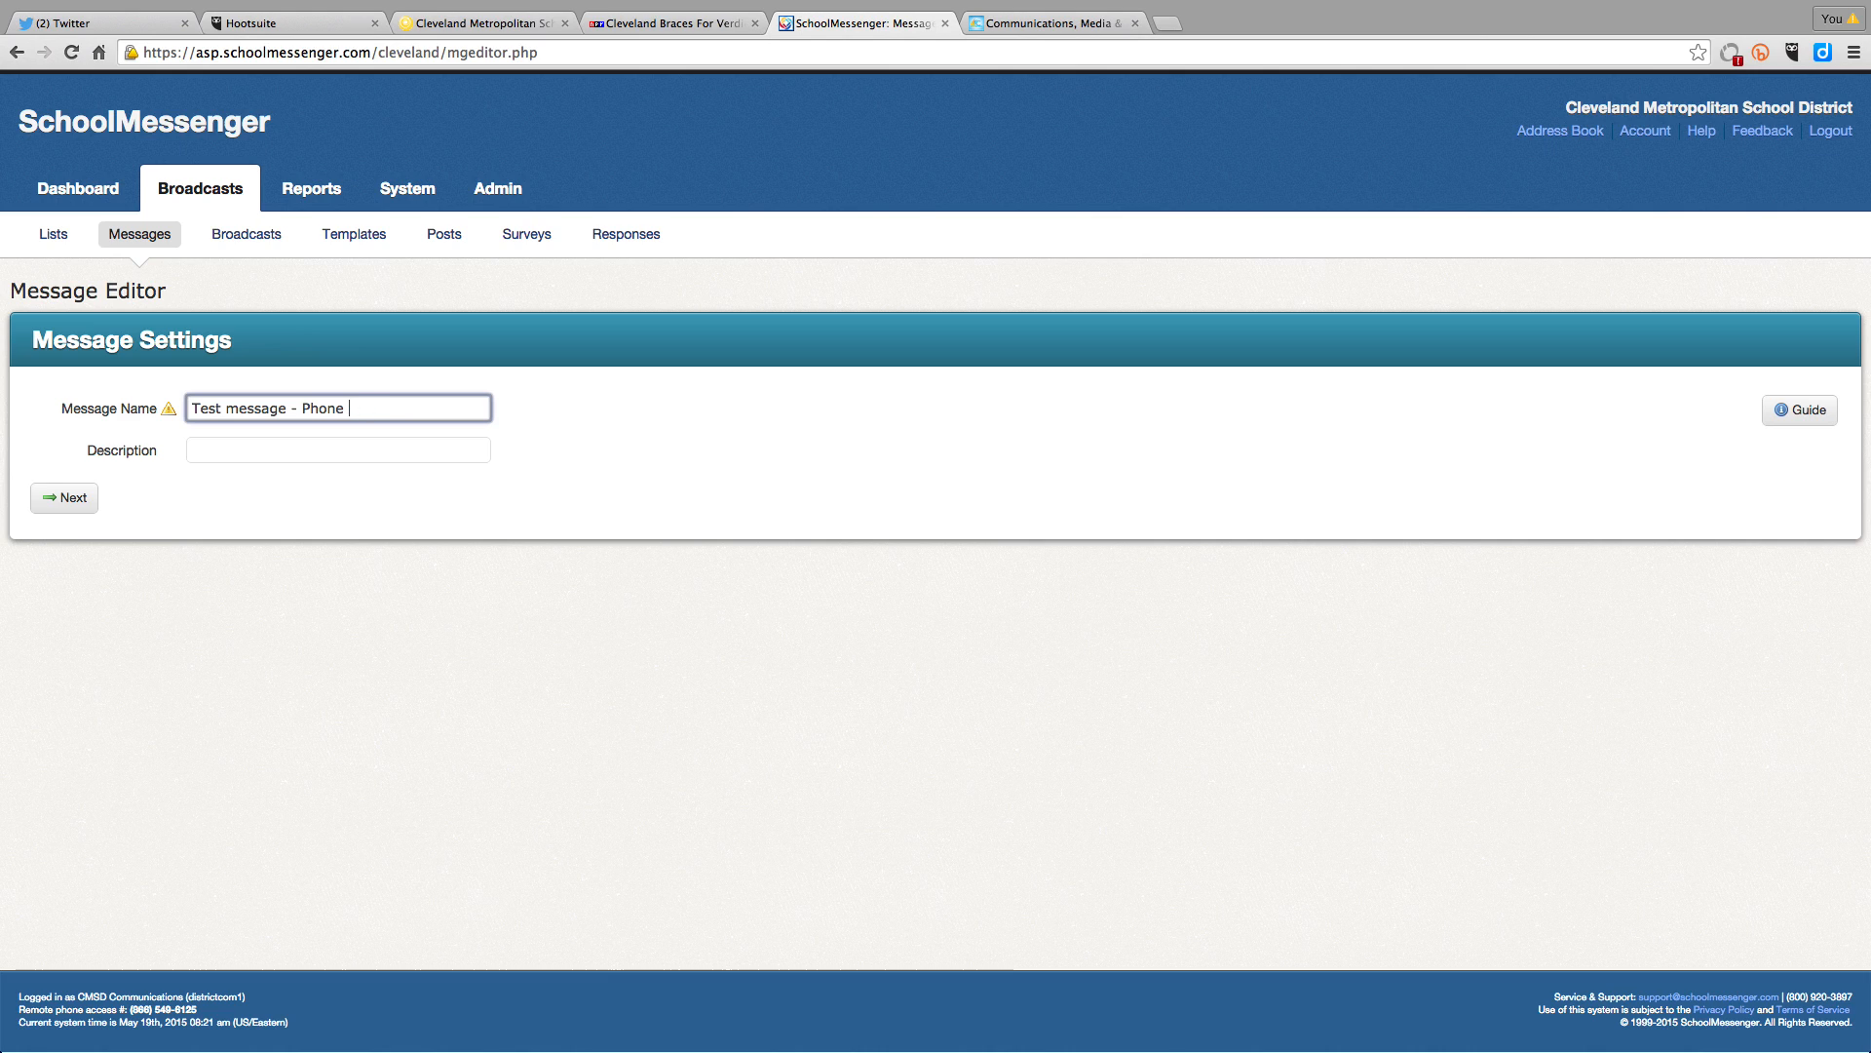
{"action": "type", "text": "IVRIVR"}
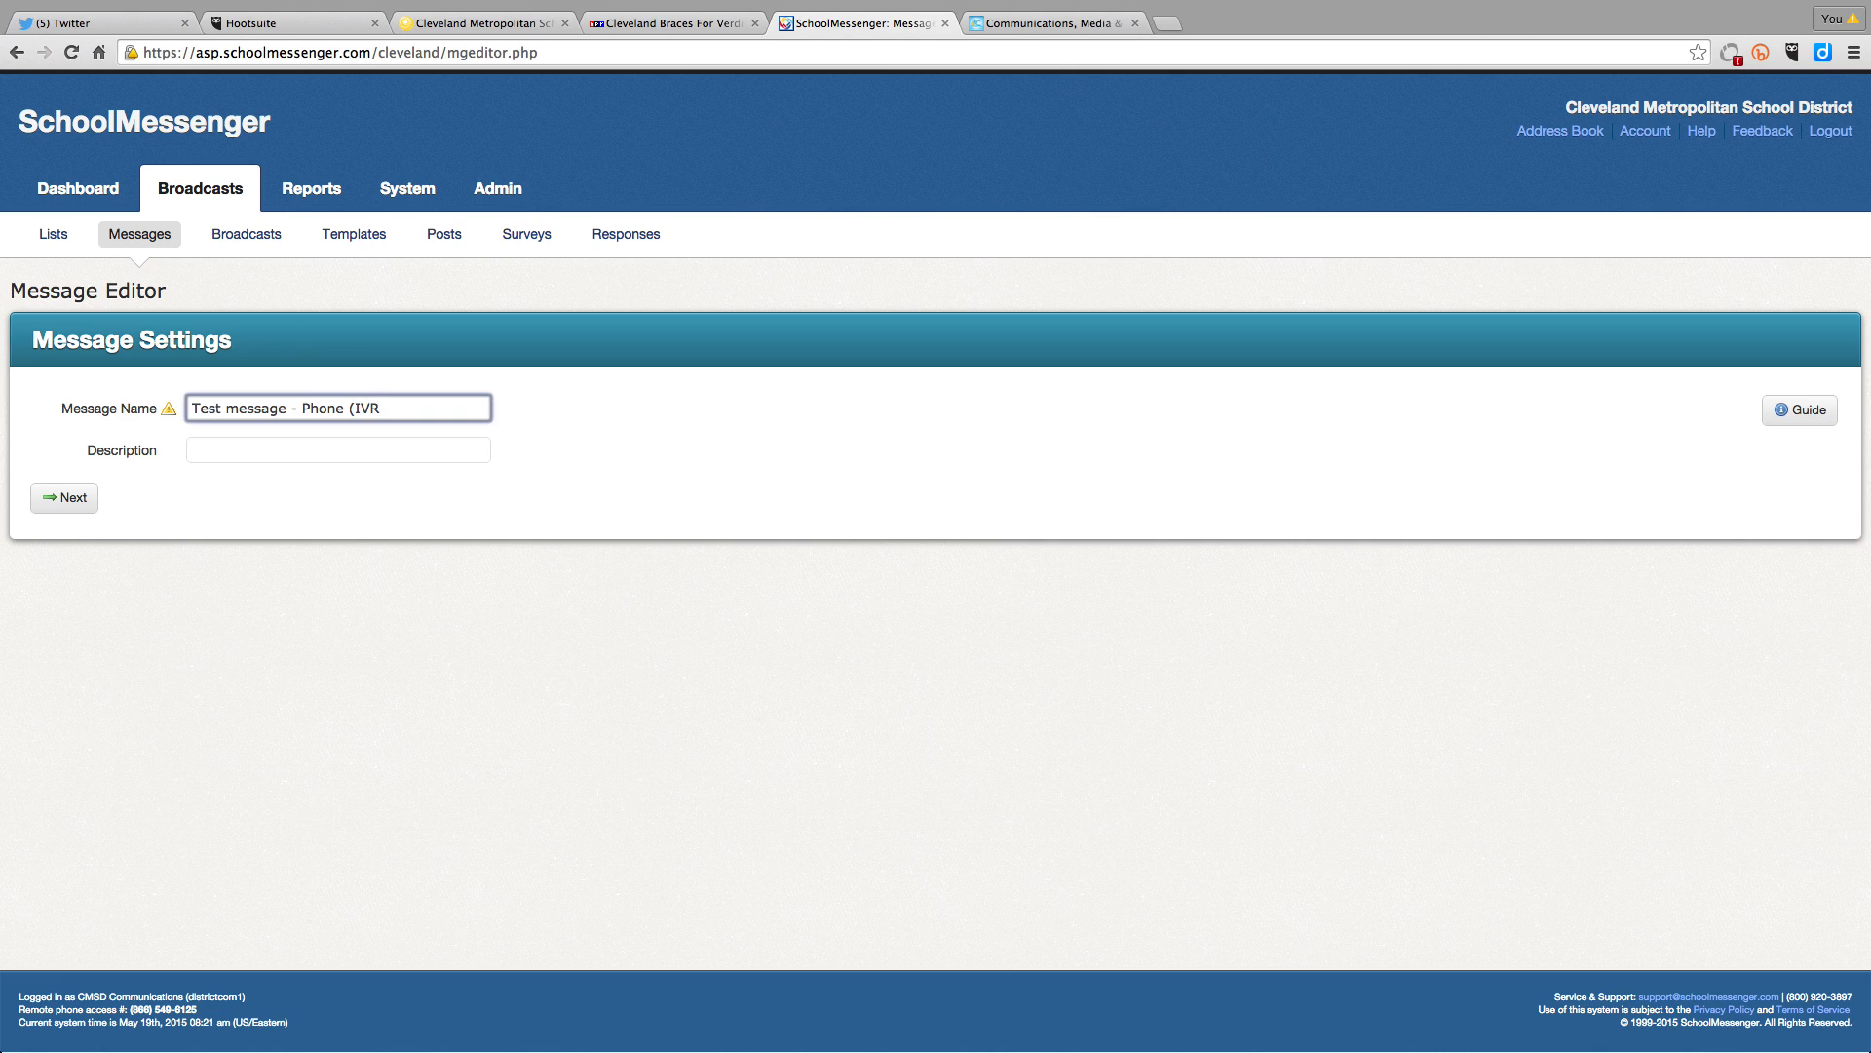
{"action": "left_click", "coordinate": [44, 501]}
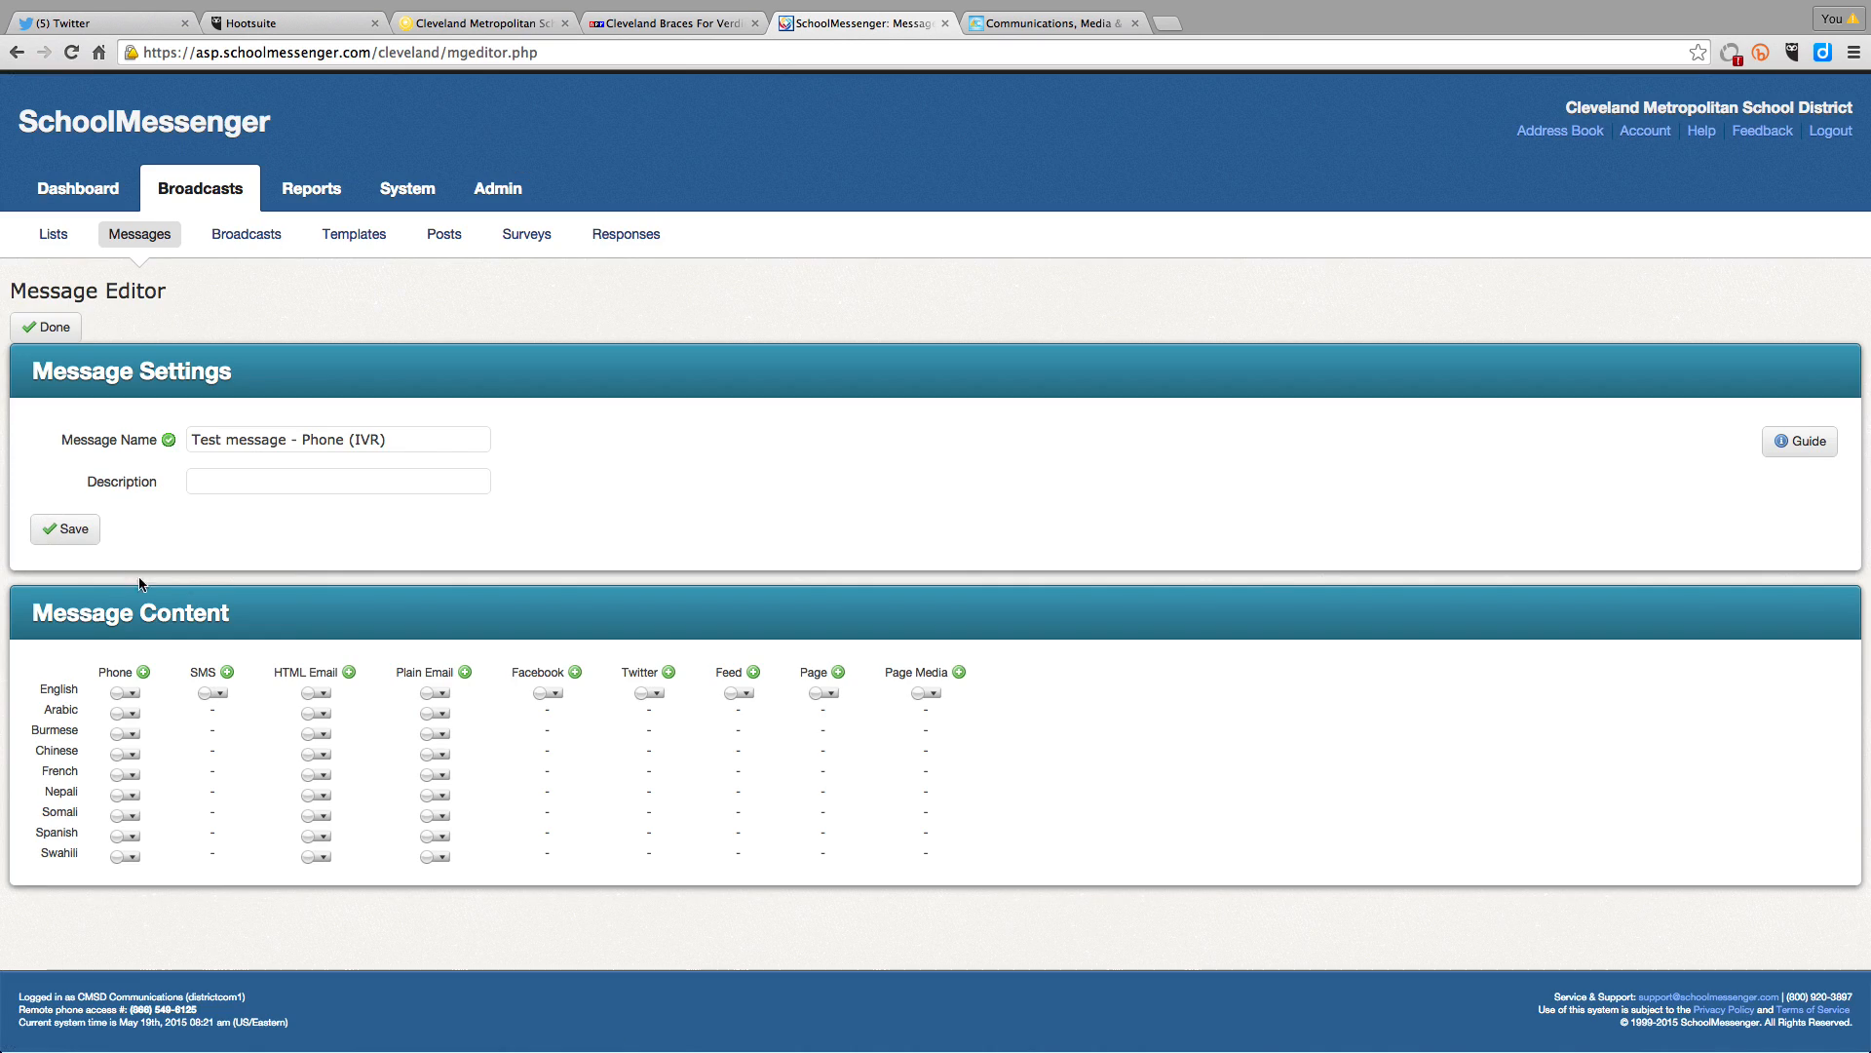
Start an English phone voice recording for the message, entering the callback phone number and requesting the call.
{"action": "left_click", "coordinate": [133, 698]}
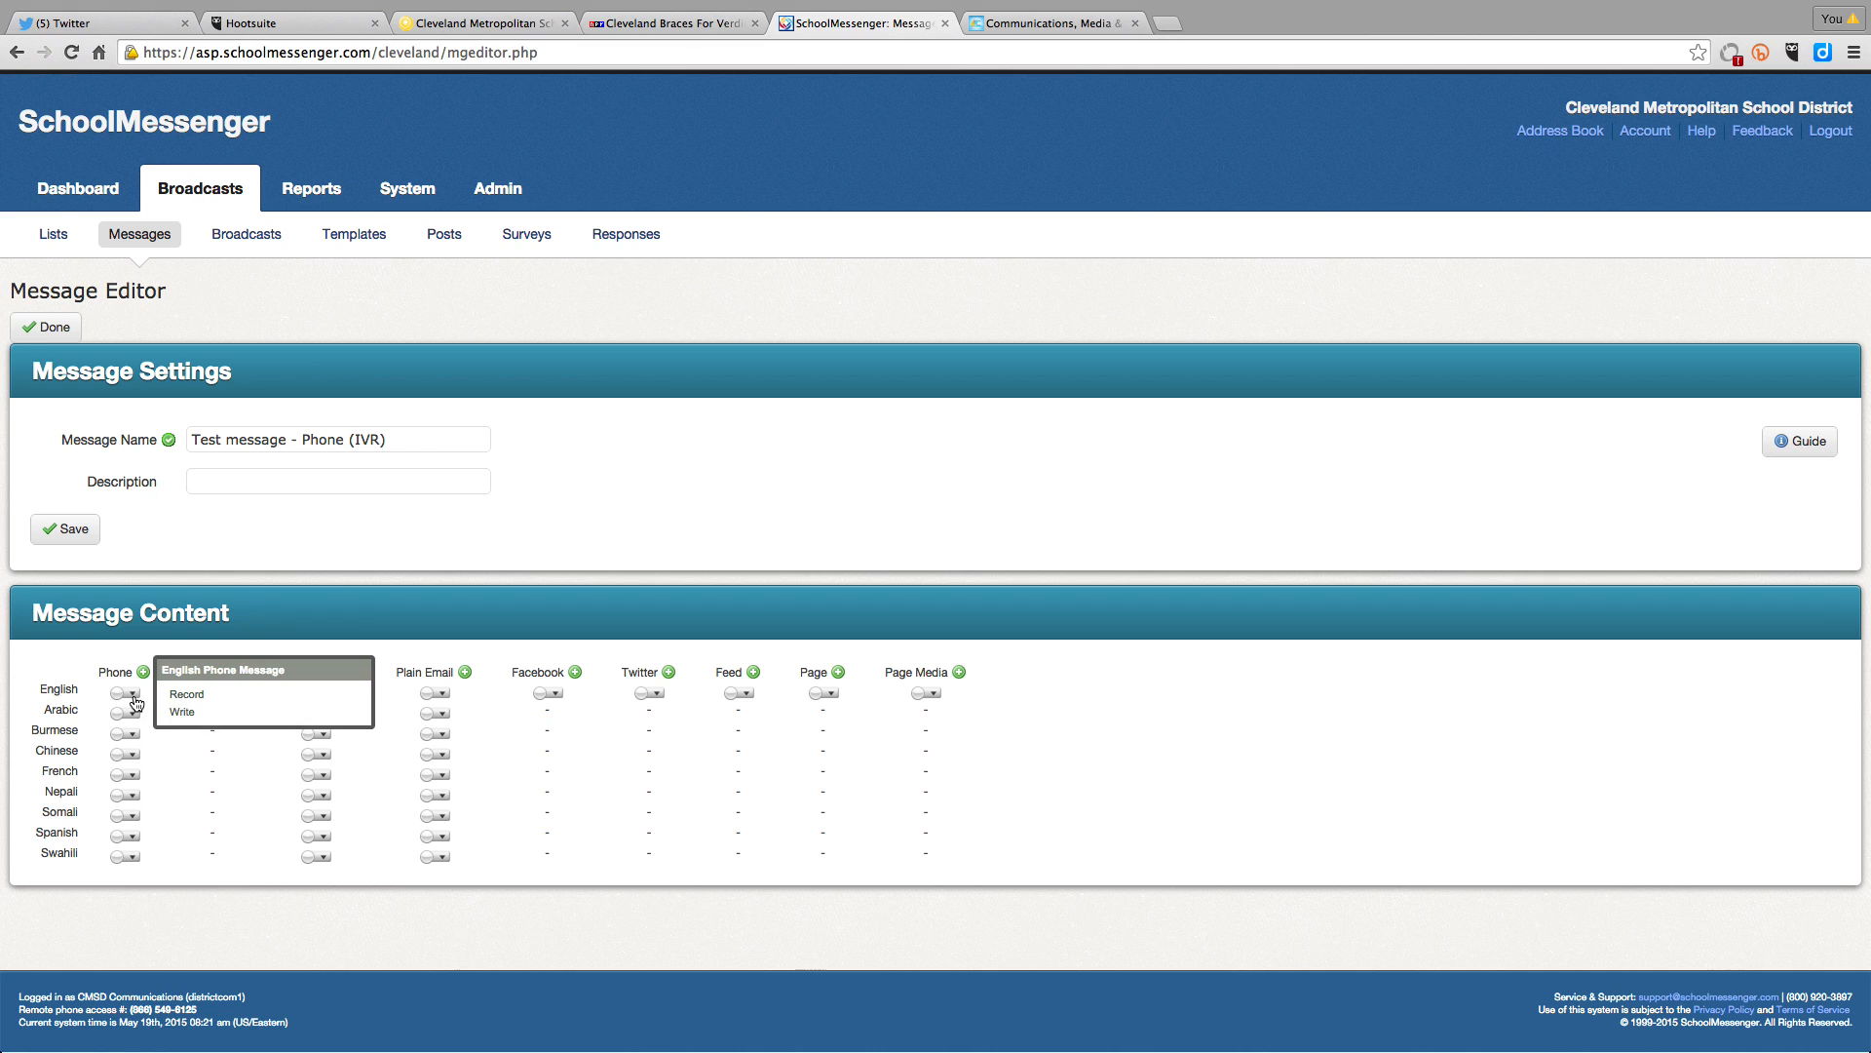
{"action": "left_click", "coordinate": [202, 696]}
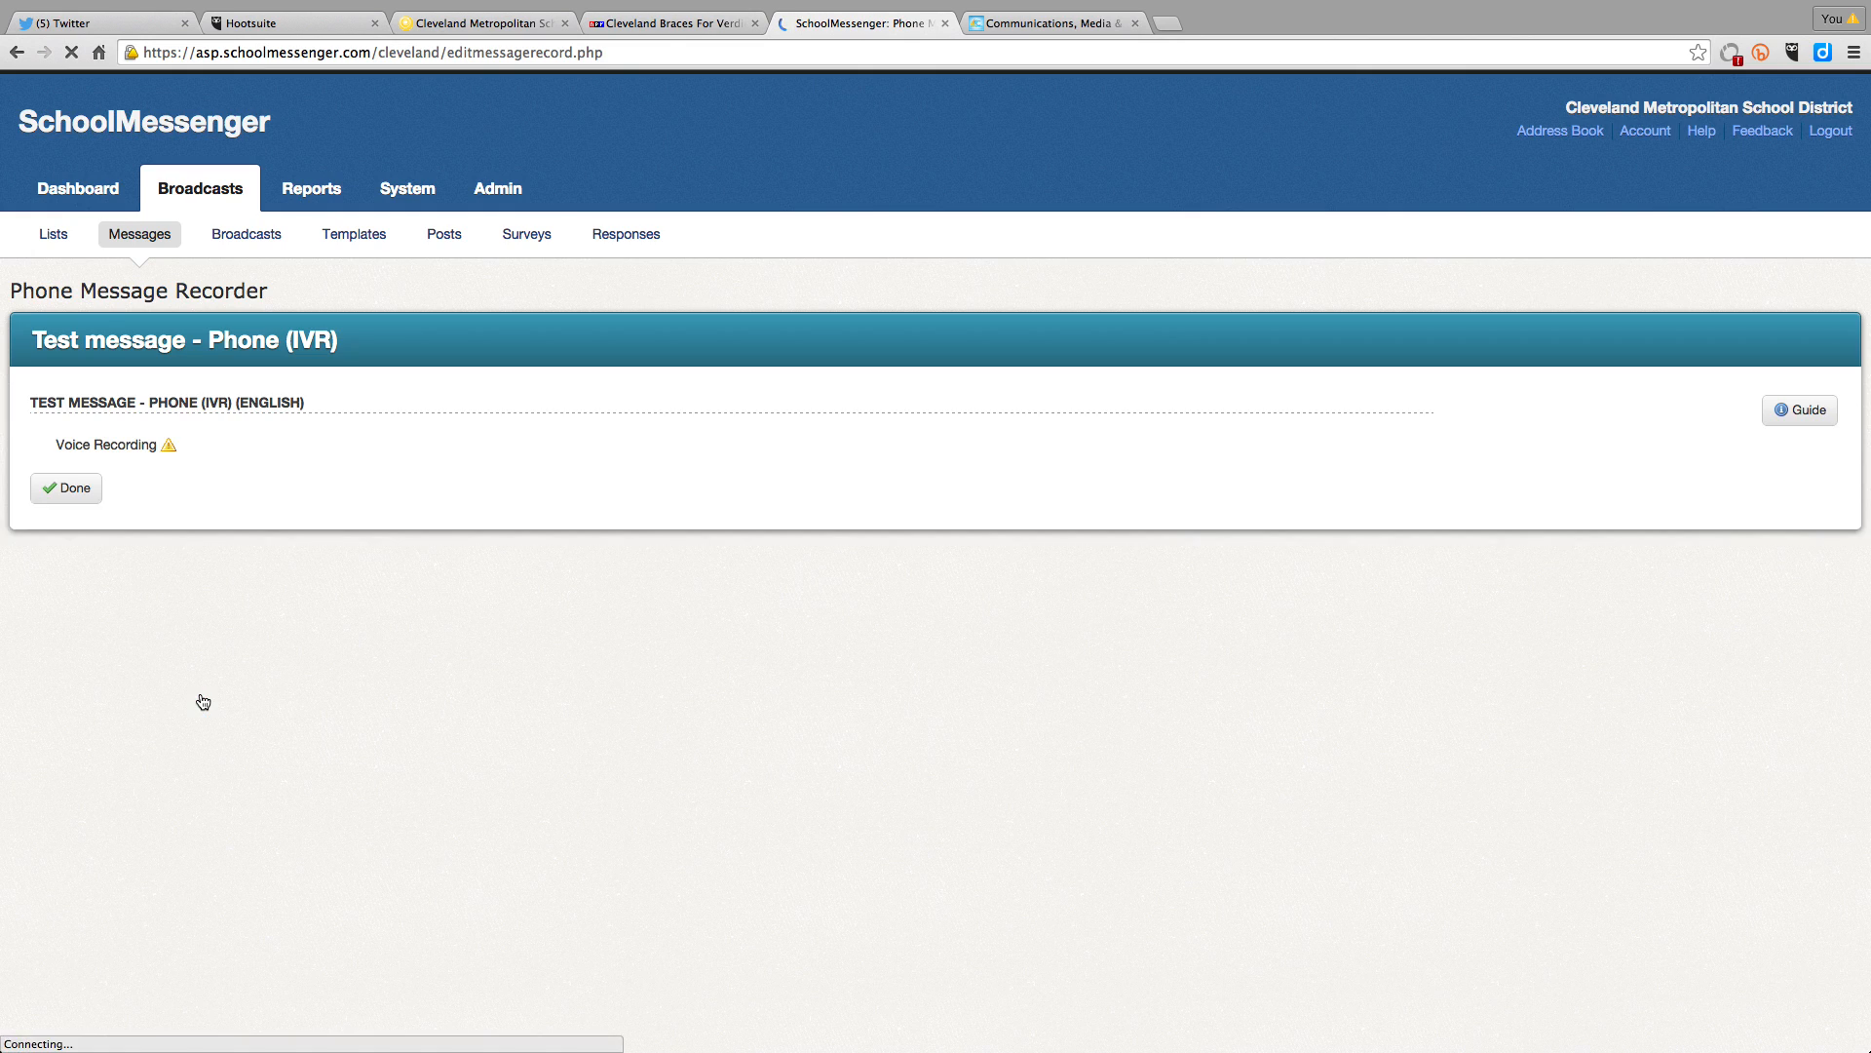
{"action": "left_click_drag", "start_coordinate": [337, 444], "coordinate": [257, 445]}
{"action": "type", "text": "543-5"}
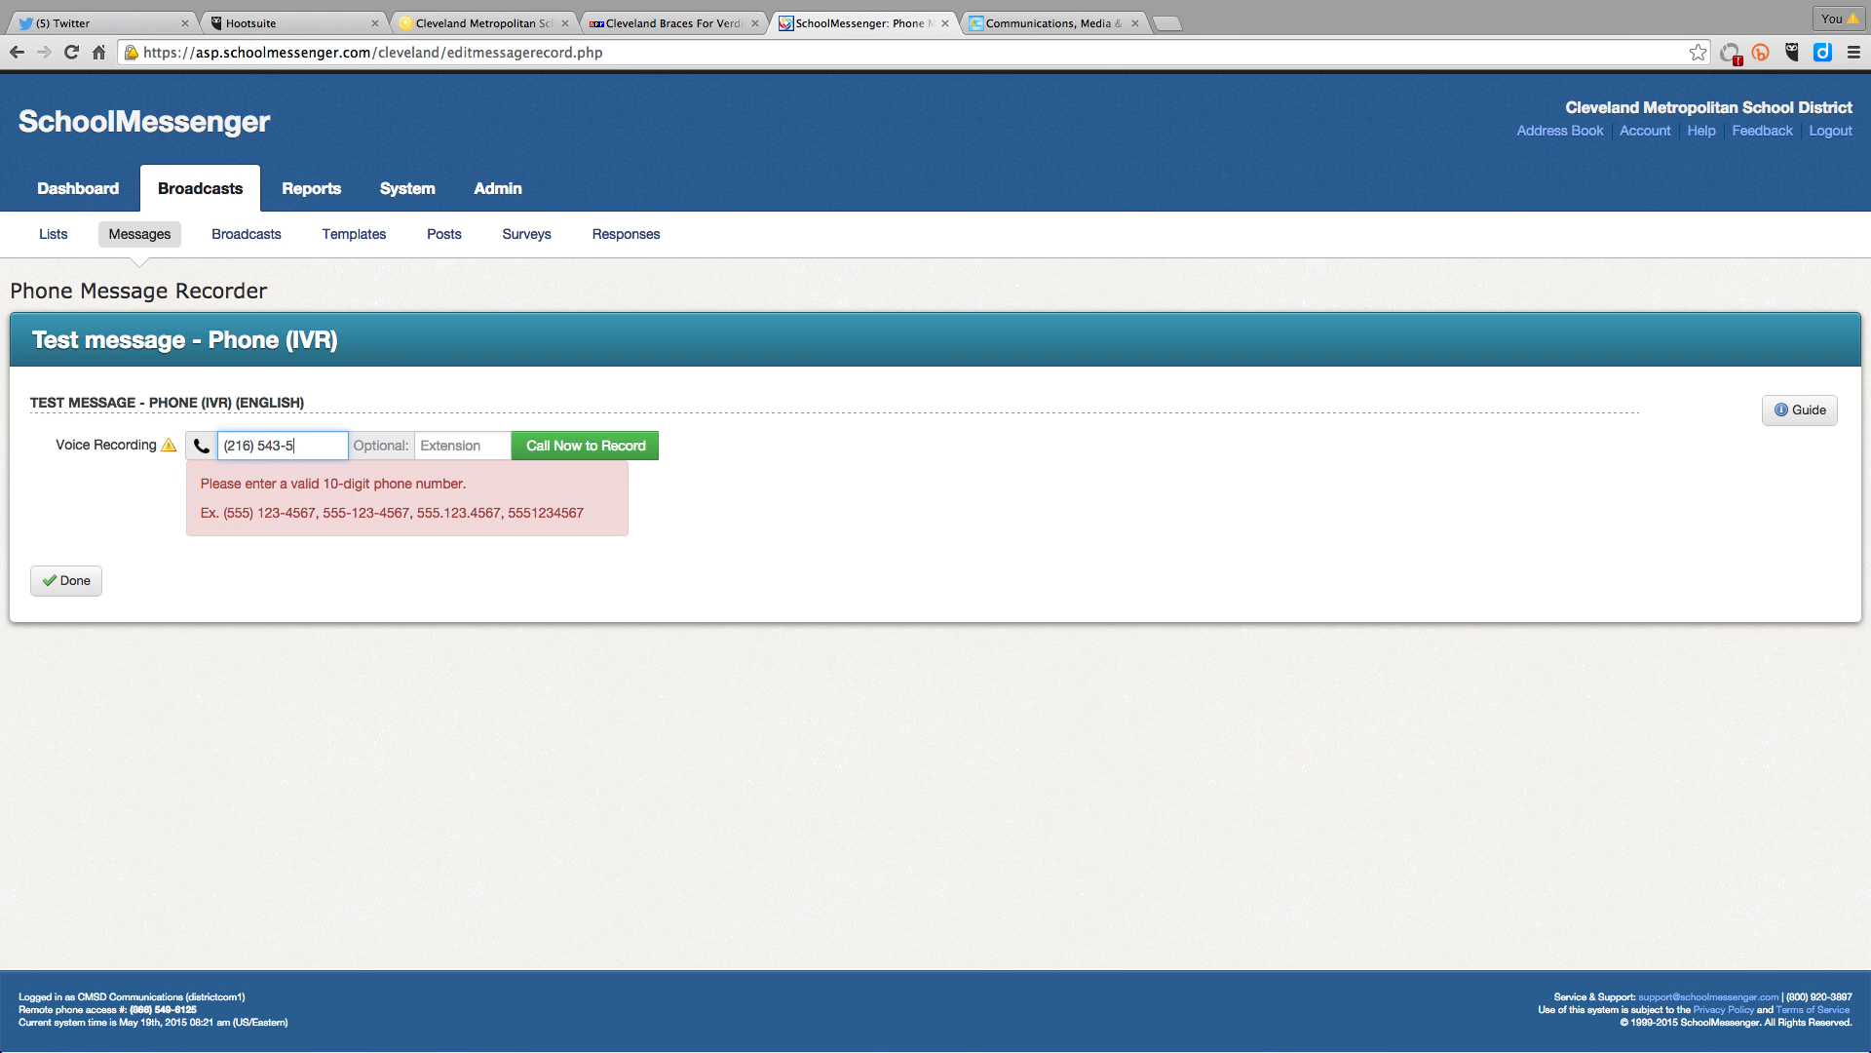
{"action": "type", "text": "233"}
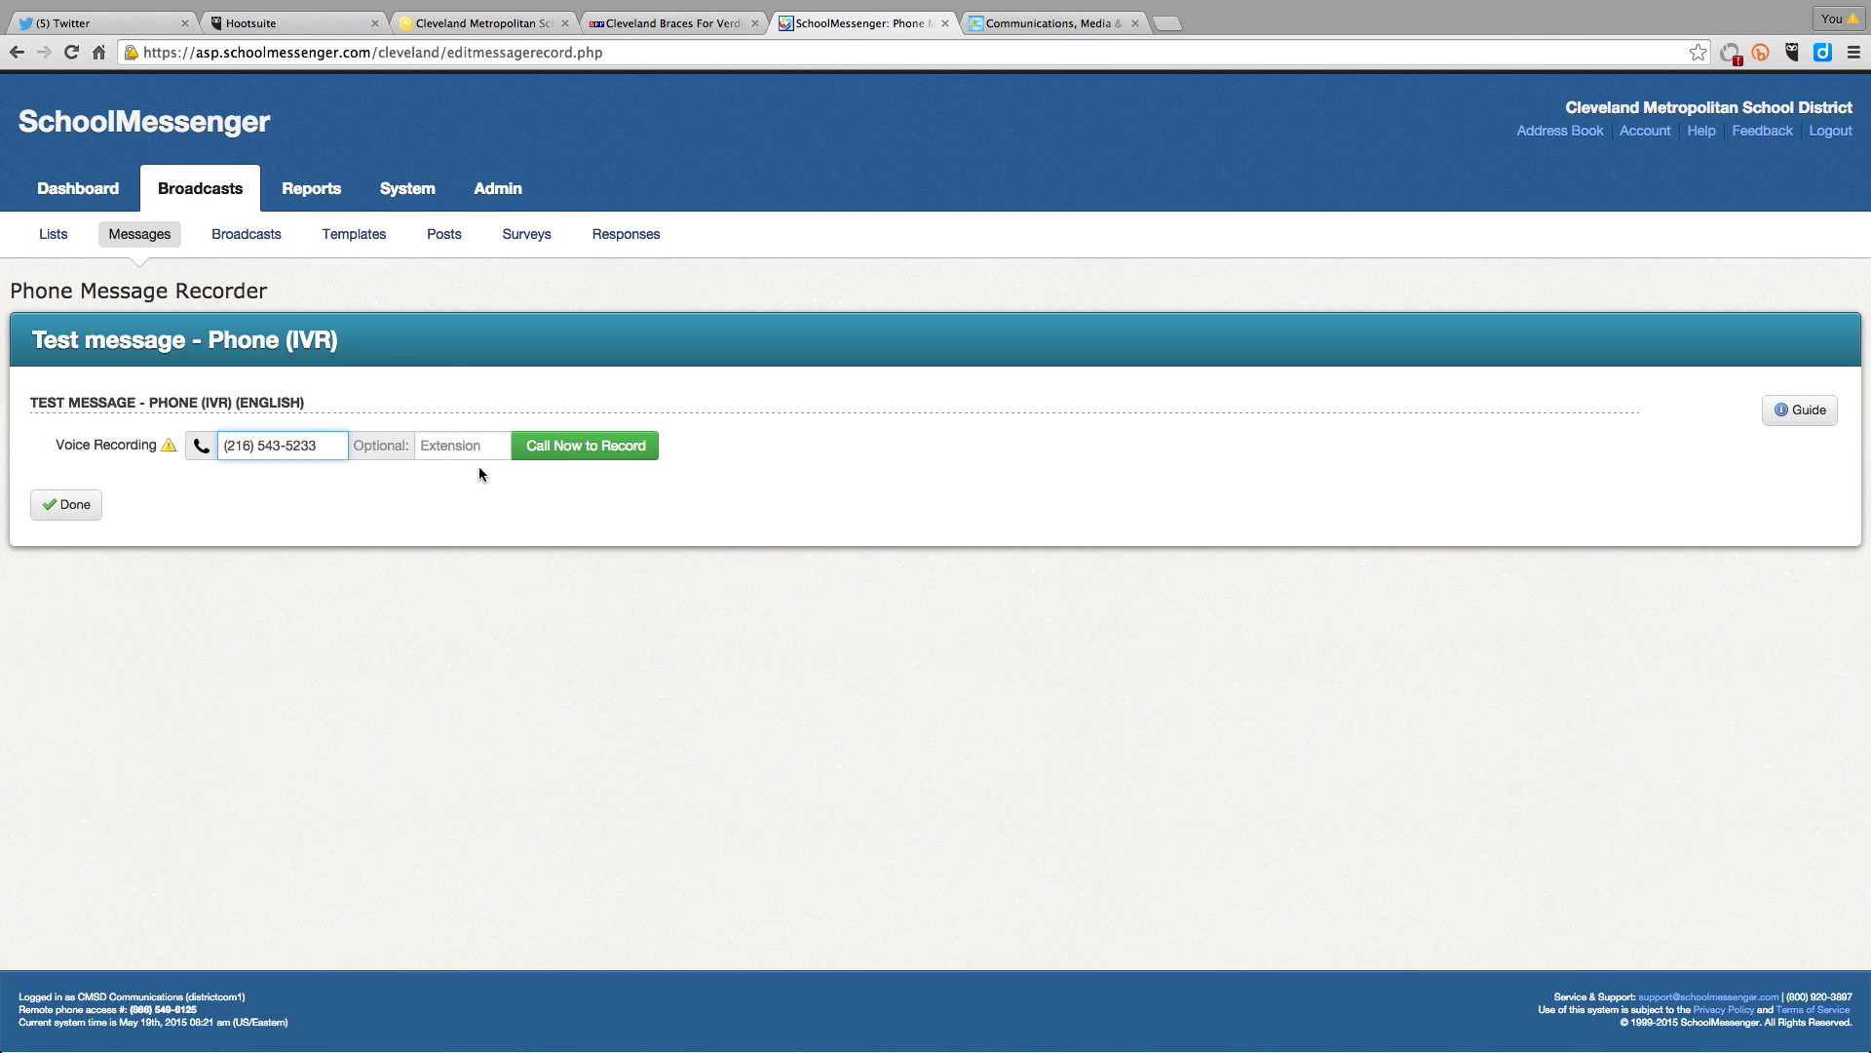
{"action": "left_click", "coordinate": [622, 453]}
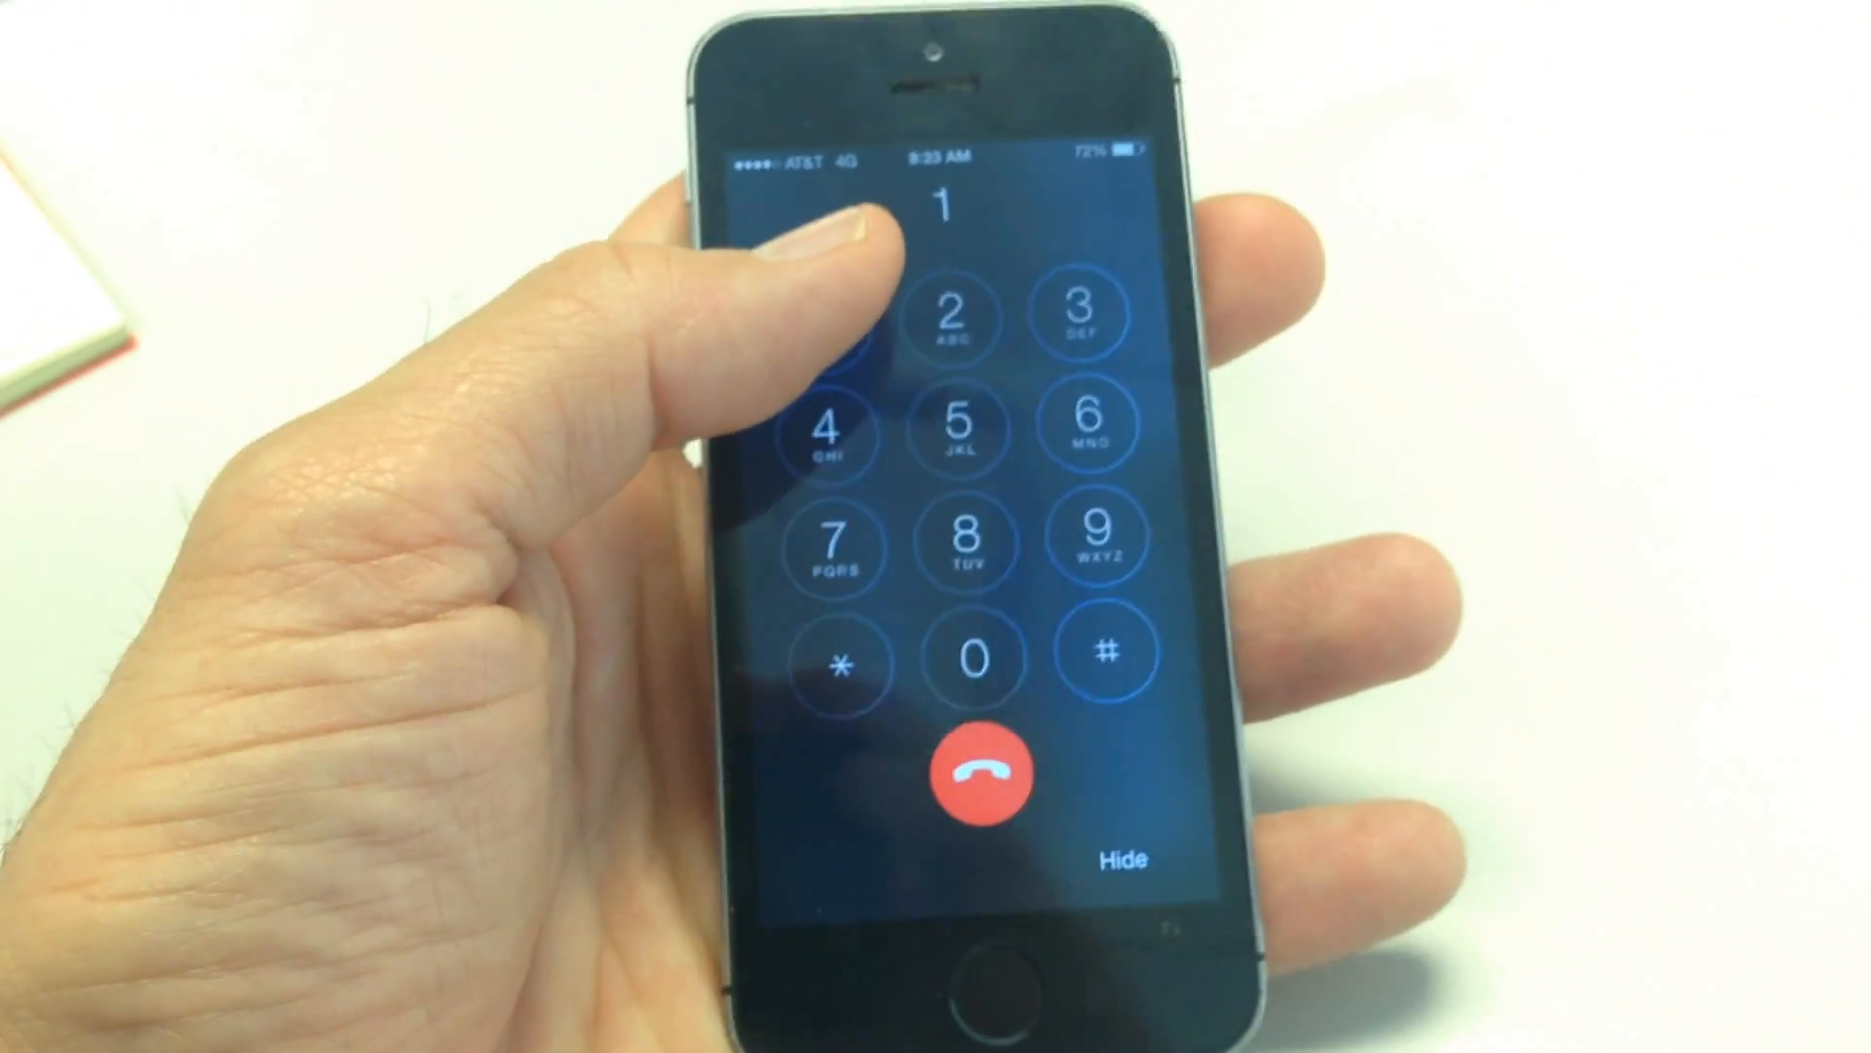
{"action": "left_click", "coordinate": [836, 322]}
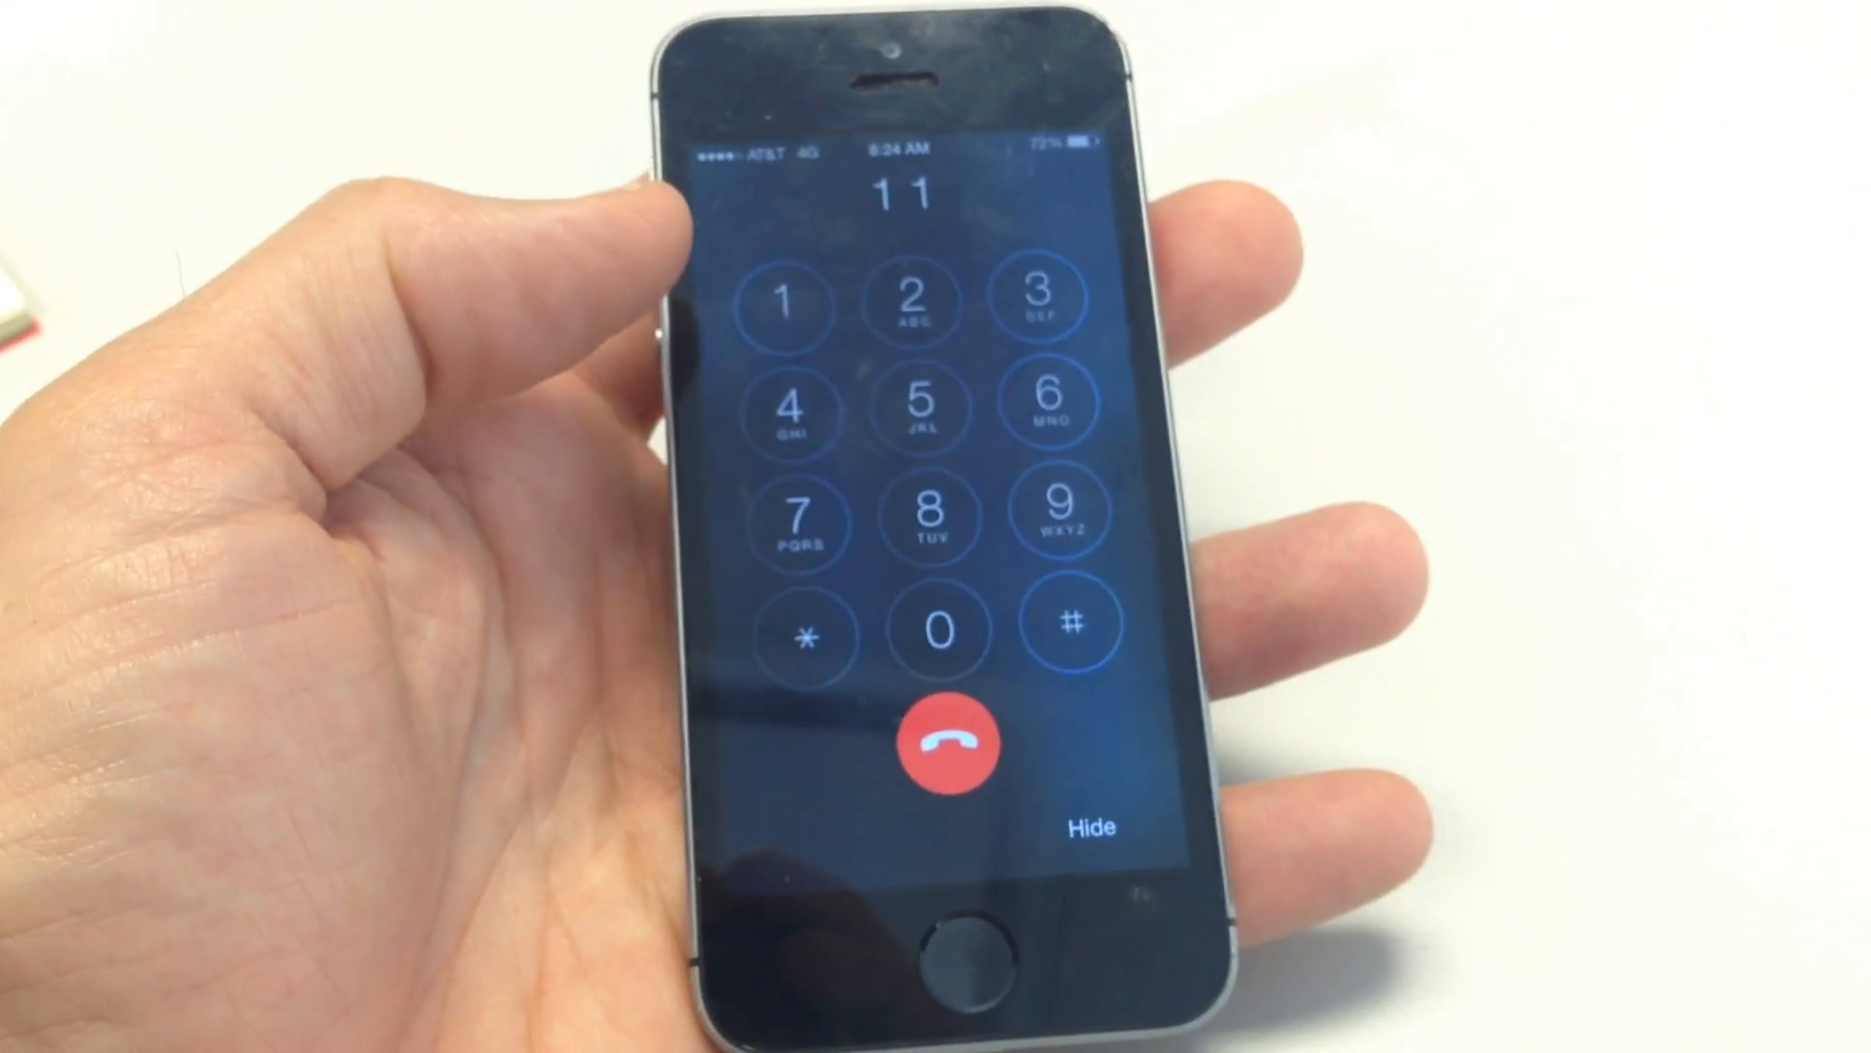
{"action": "left_click", "coordinate": [784, 302]}
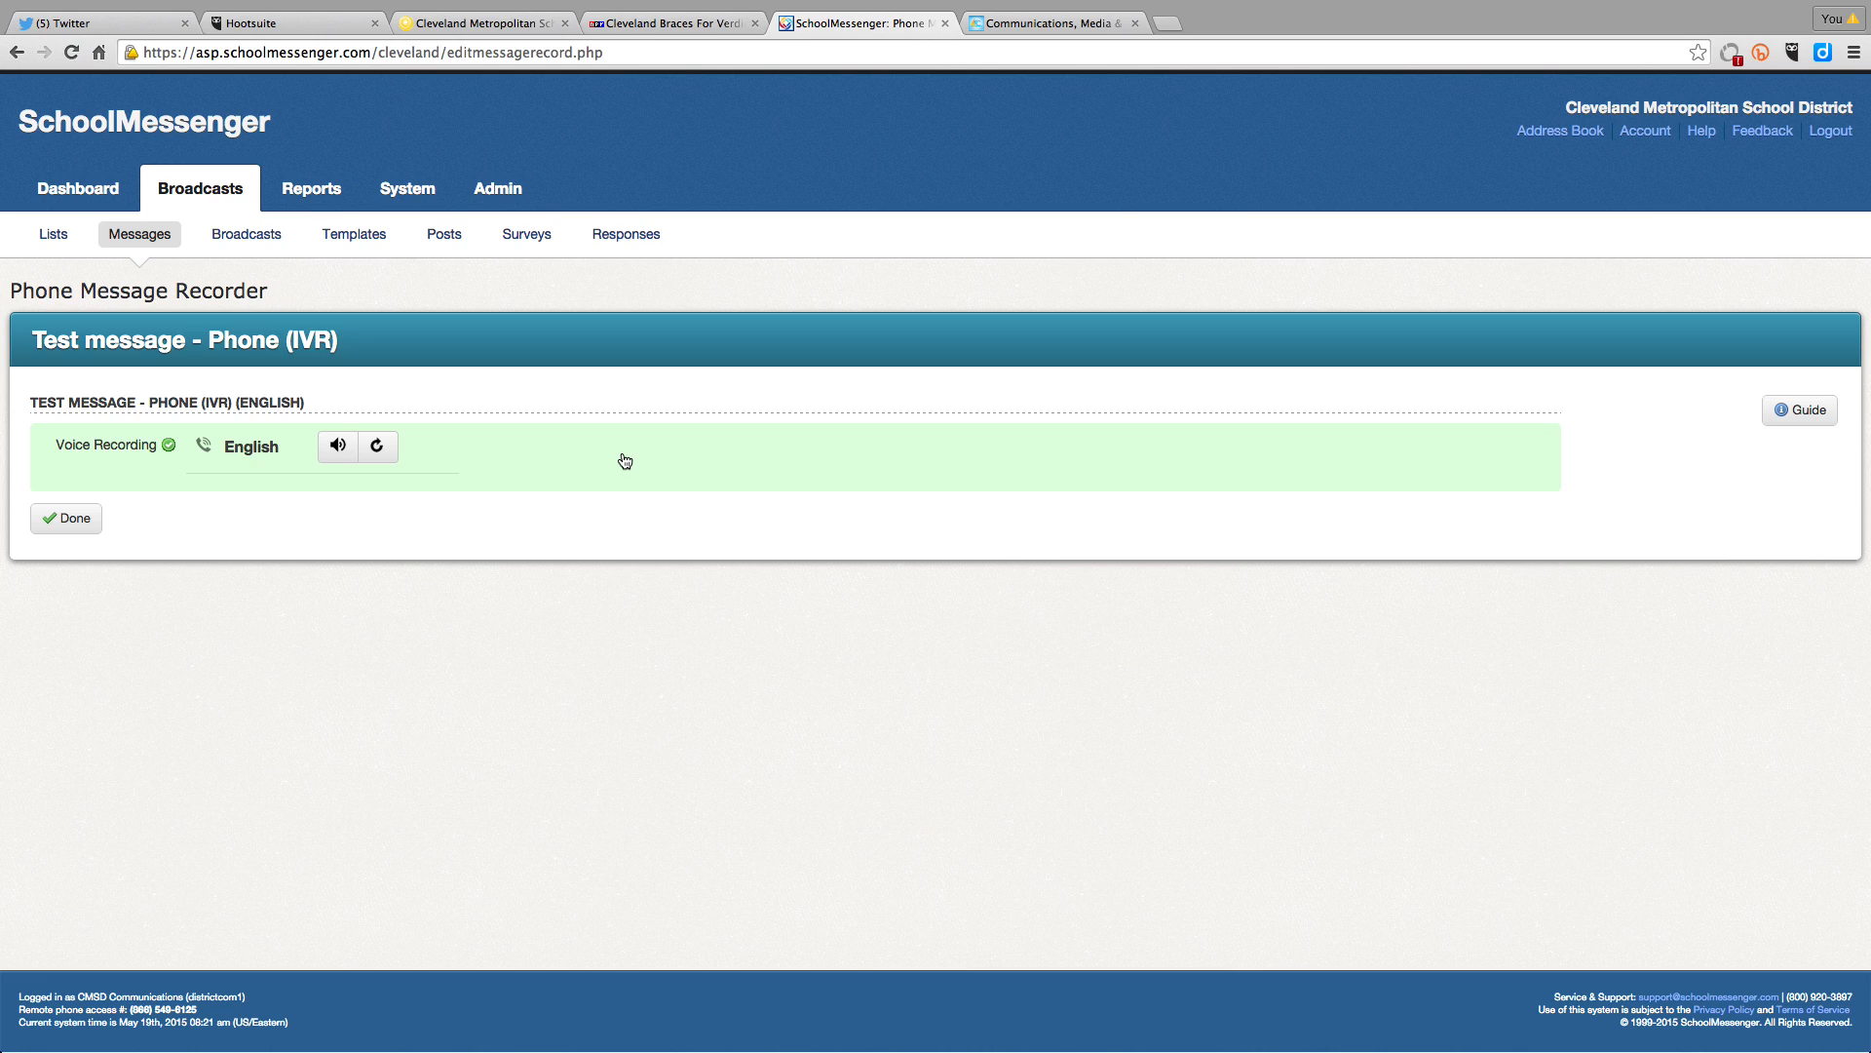
Play back the English voice recording and save the message with it.
{"action": "left_click", "coordinate": [340, 449]}
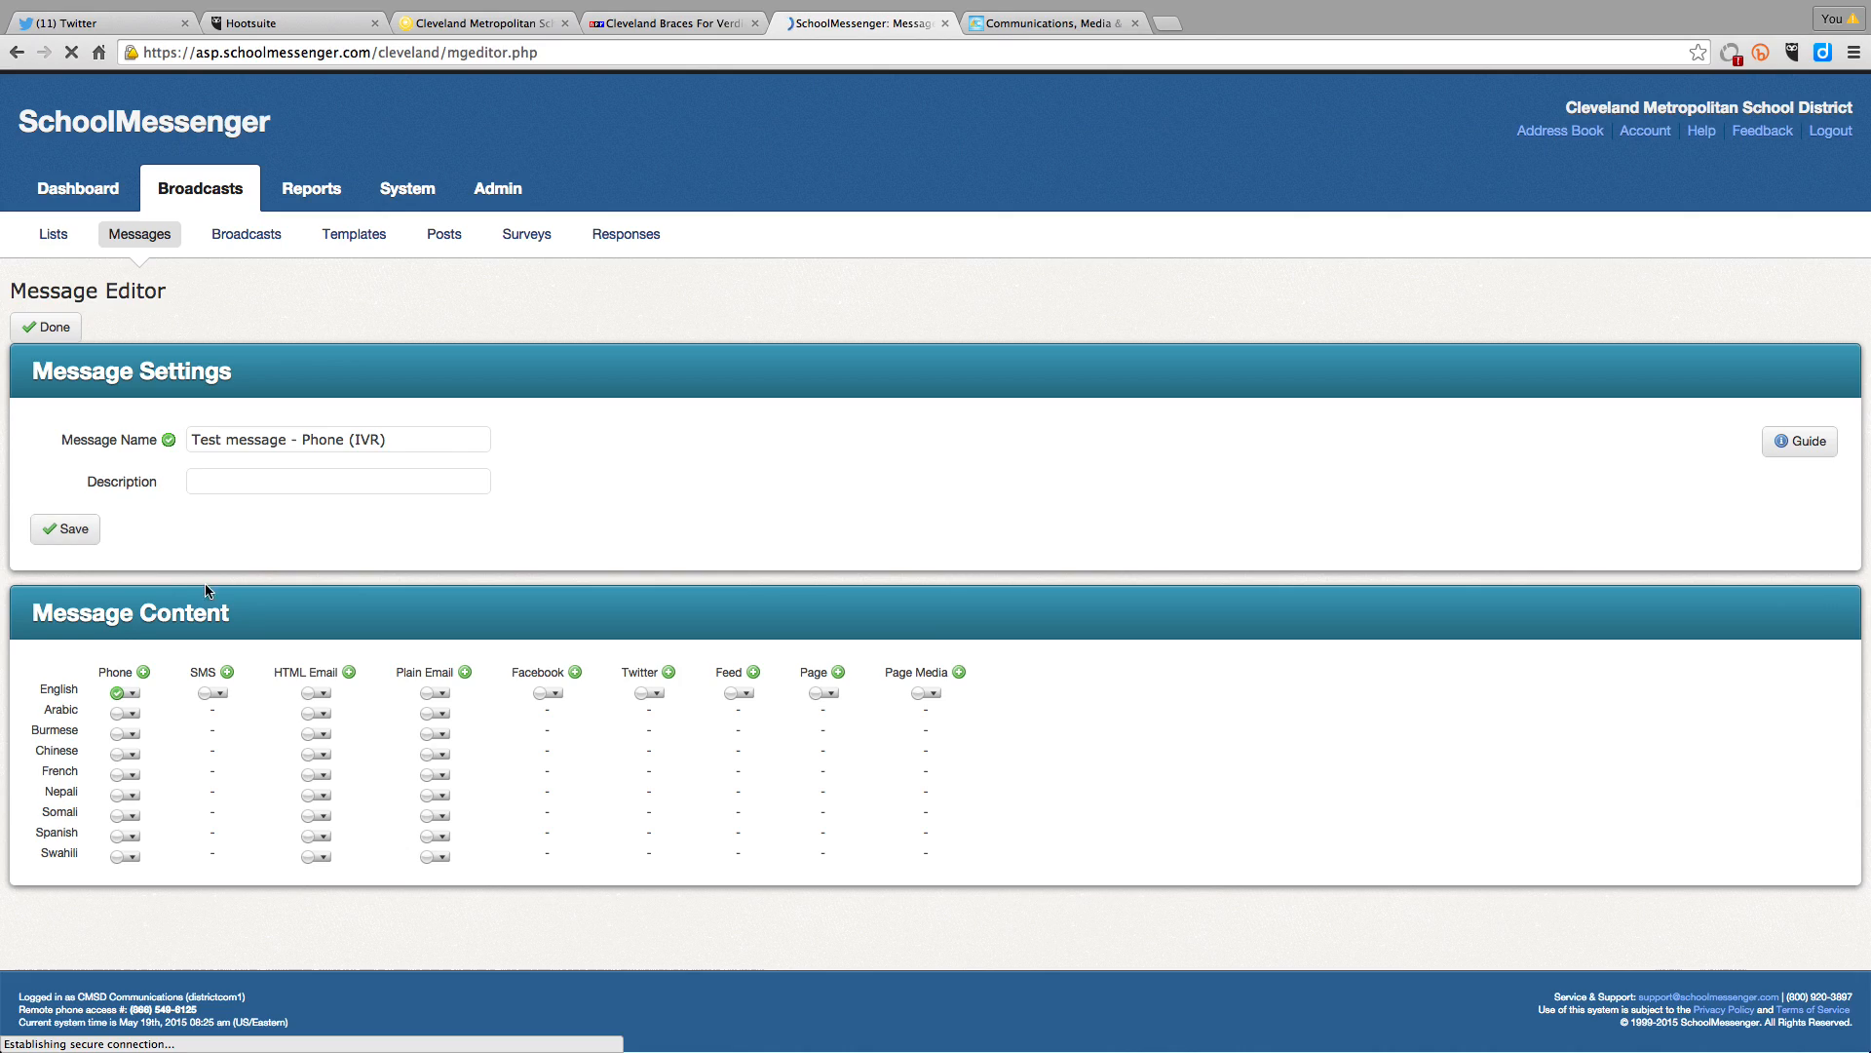
{"action": "left_click", "coordinate": [65, 534]}
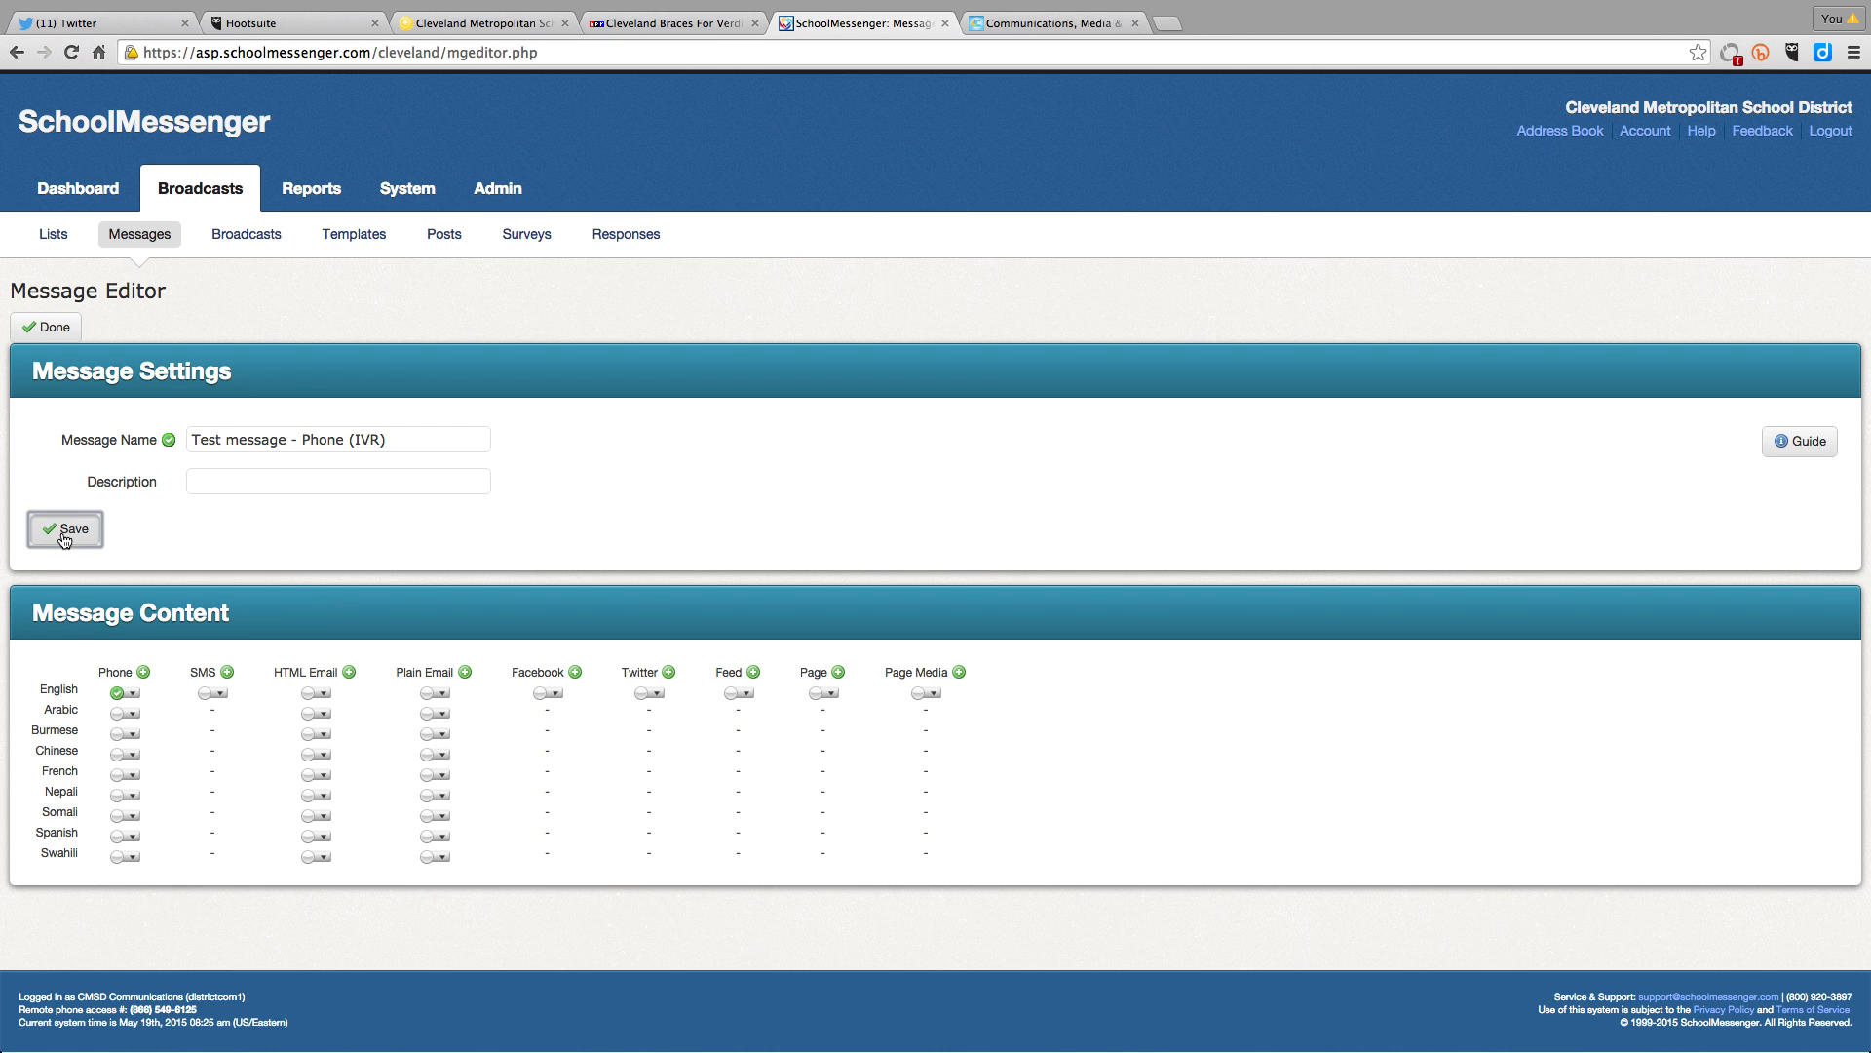
Return to the message list and reopen "Test message - Phone (IVR)" for editing.
{"action": "left_click", "coordinate": [151, 243]}
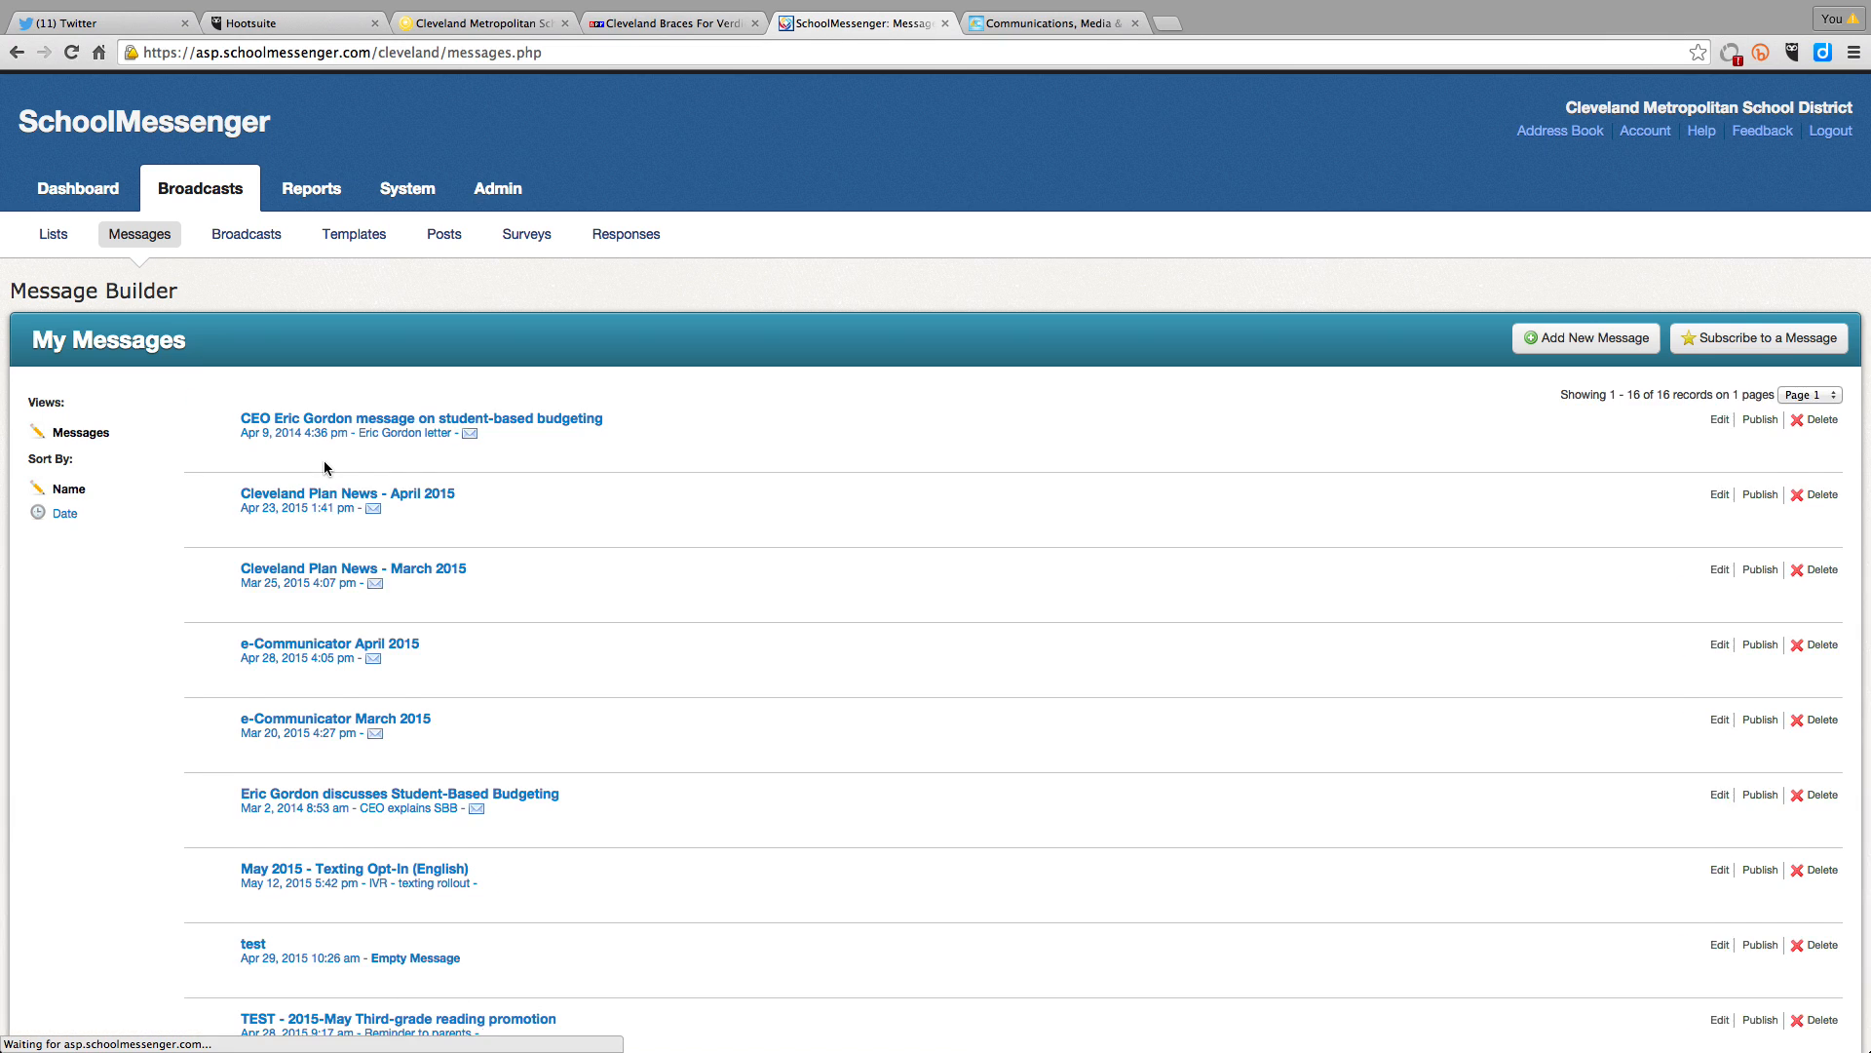
{"action": "scroll", "coordinate": [324, 460], "scroll_direction": "down", "scroll_amount": 5}
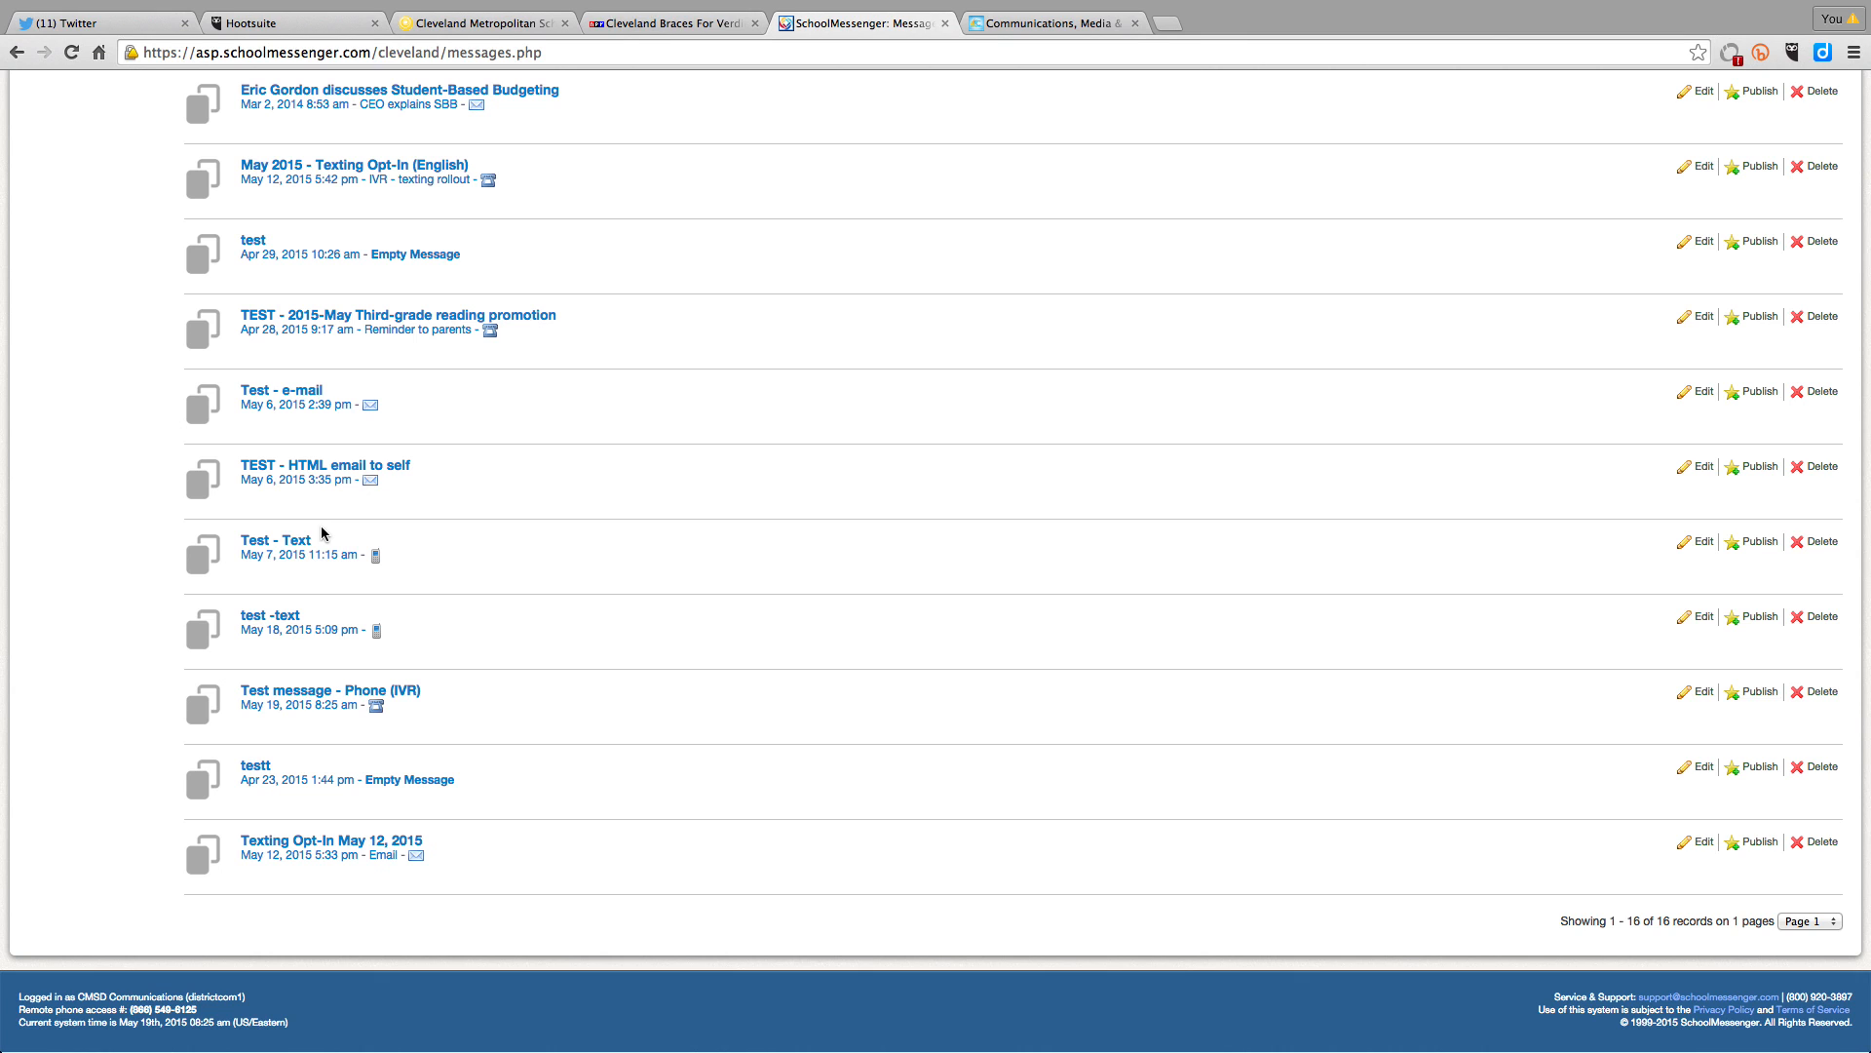
{"action": "left_click", "coordinate": [297, 694]}
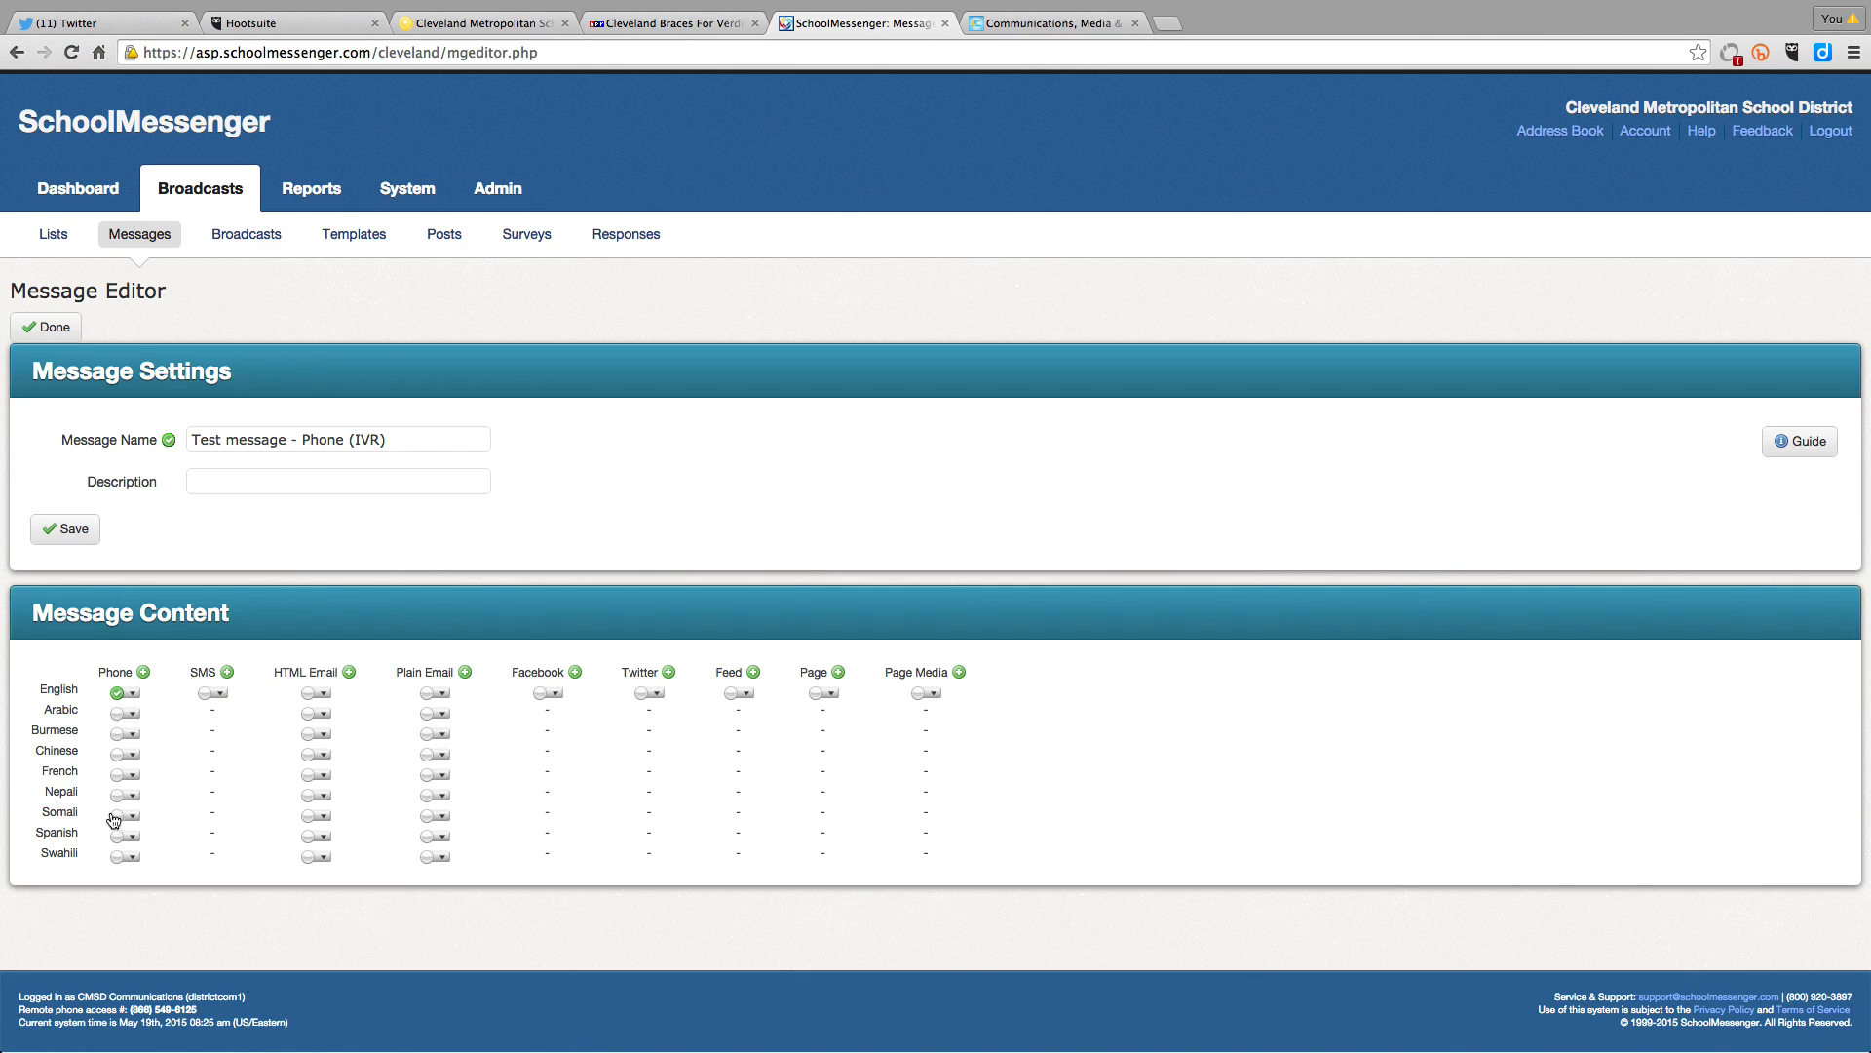
Start a Spanish phone voice recording for the message and enter the callback phone number.
{"action": "left_click", "coordinate": [134, 840]}
{"action": "left_click", "coordinate": [202, 840]}
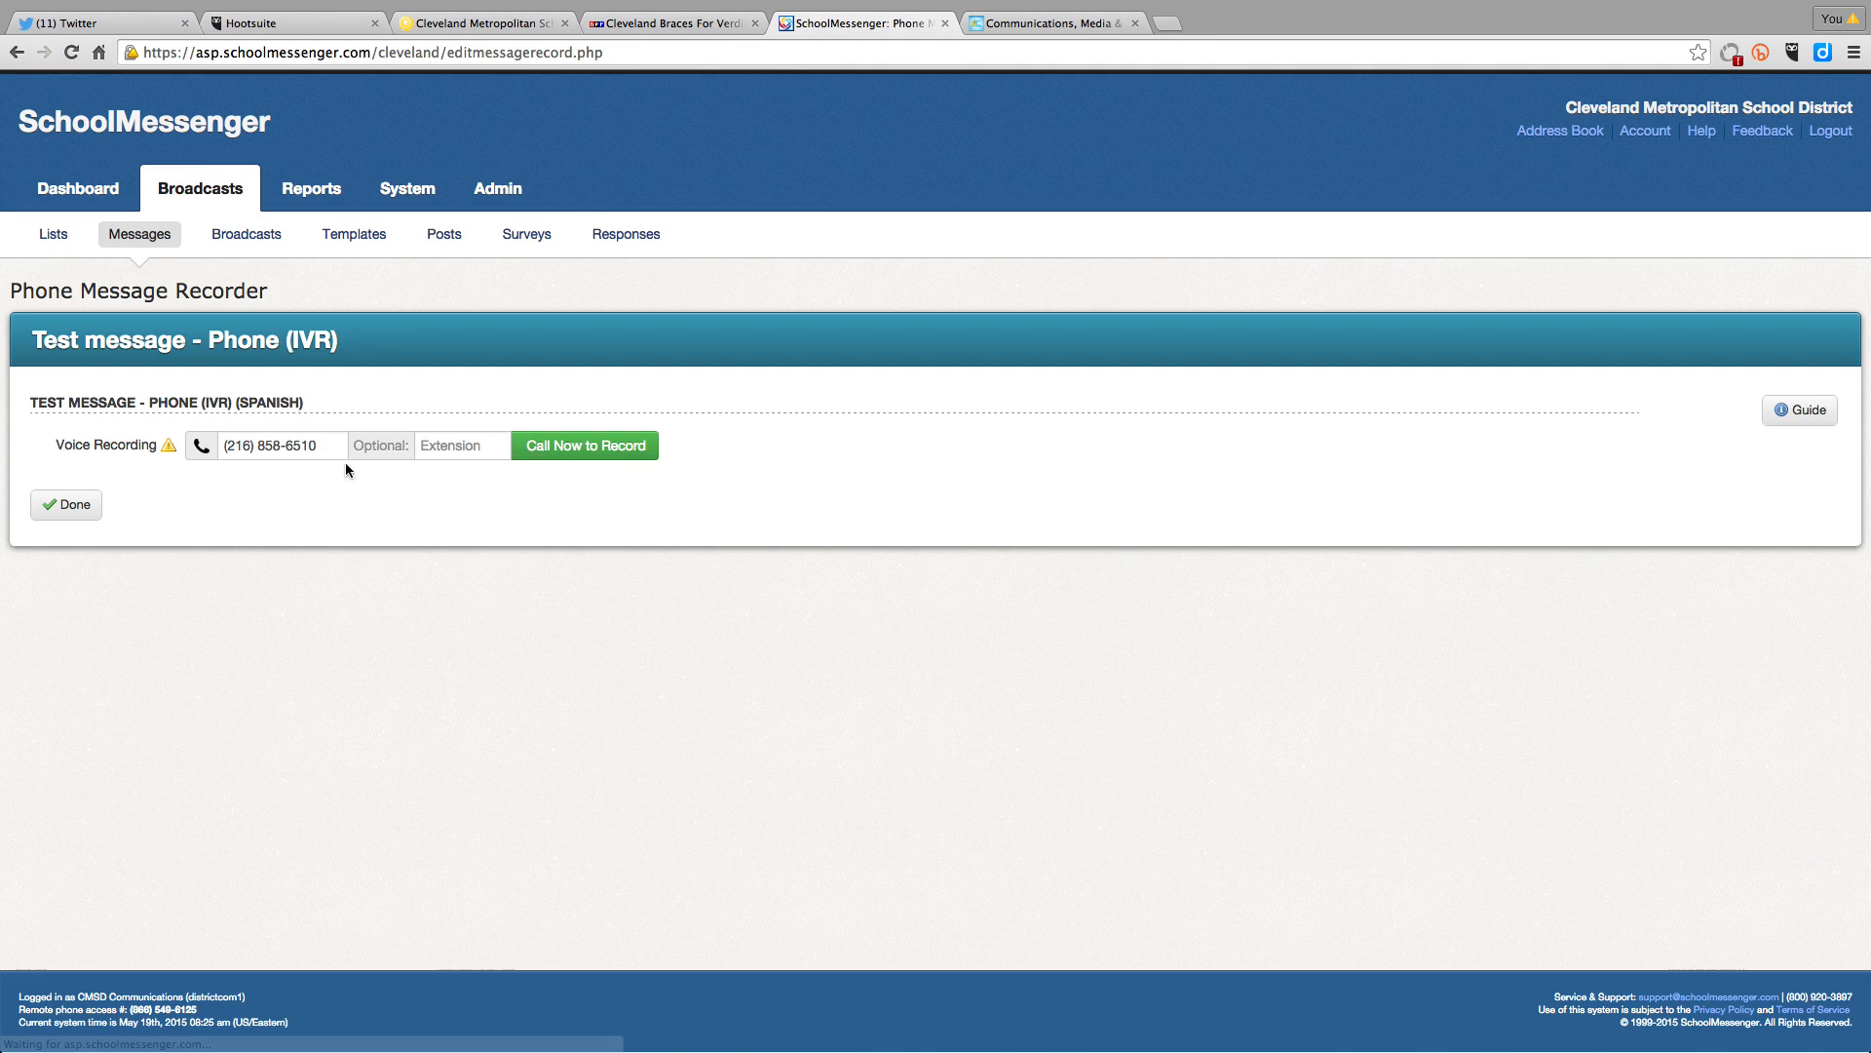
{"action": "left_click_drag", "start_coordinate": [317, 446], "coordinate": [254, 448]}
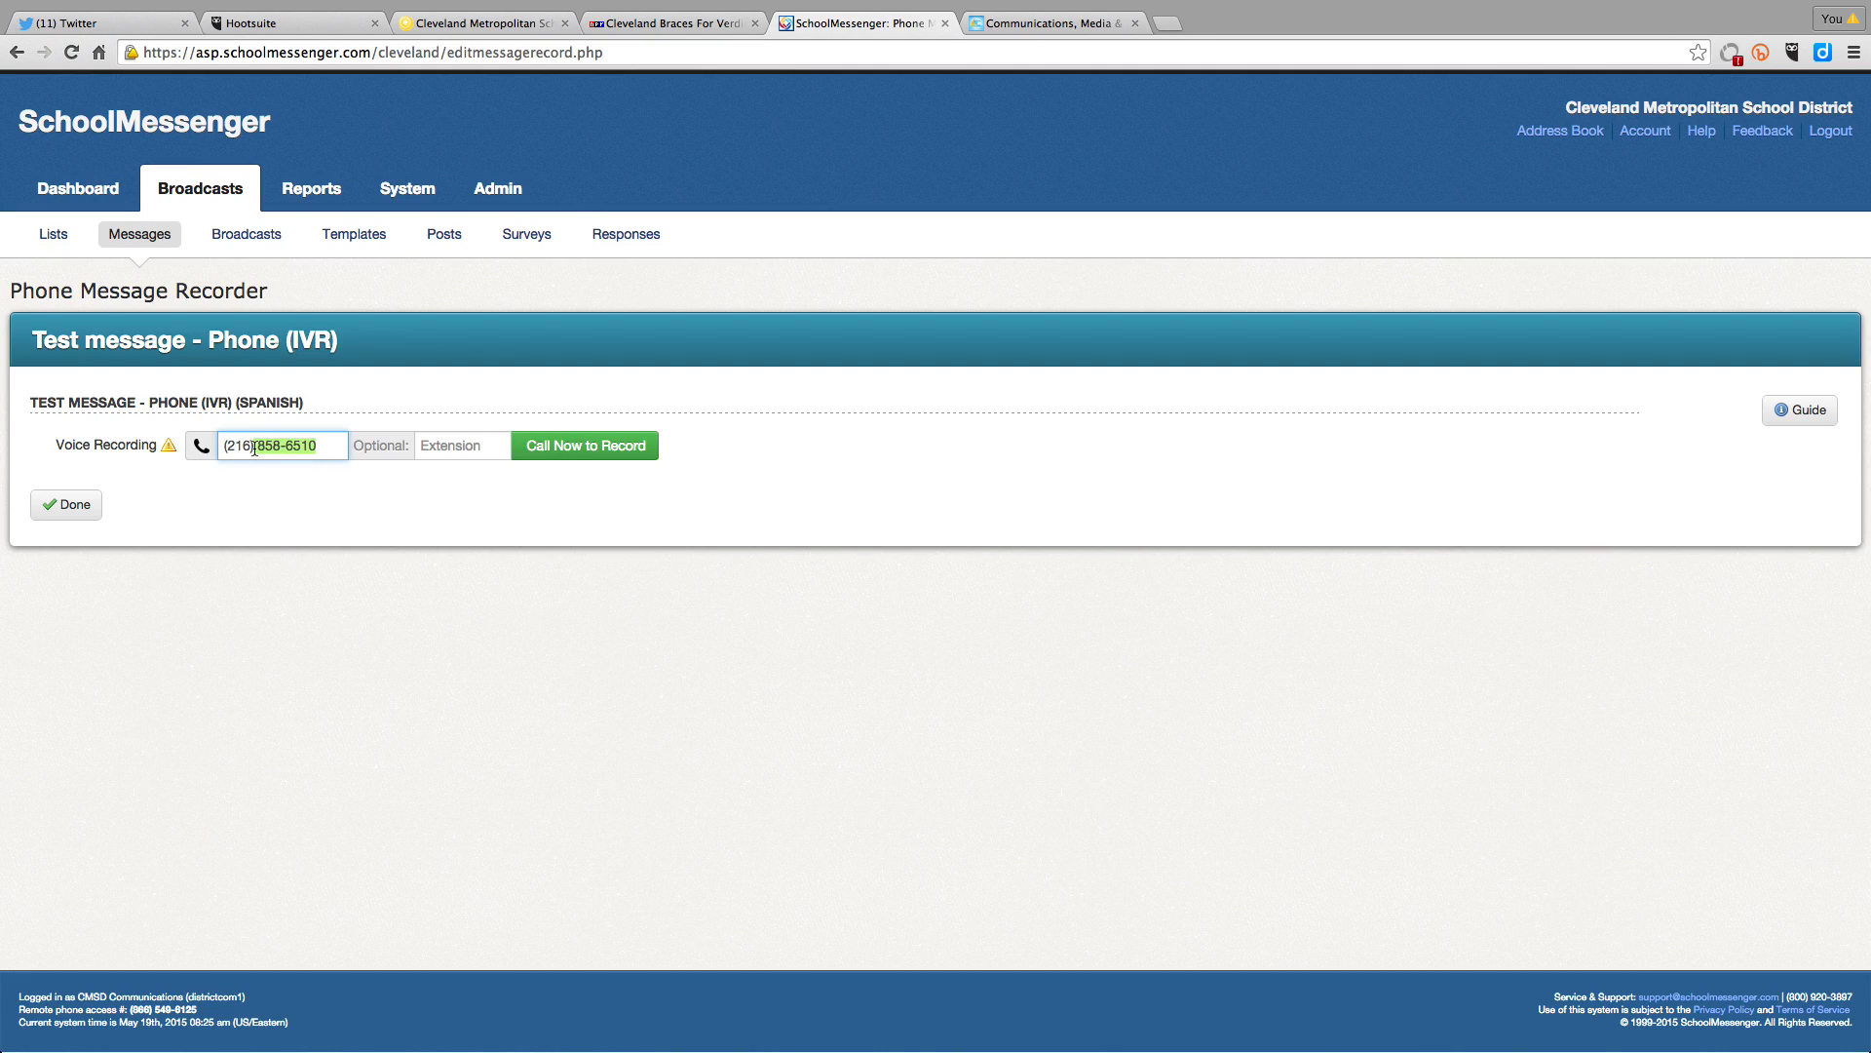
{"action": "type", "text": "5"}
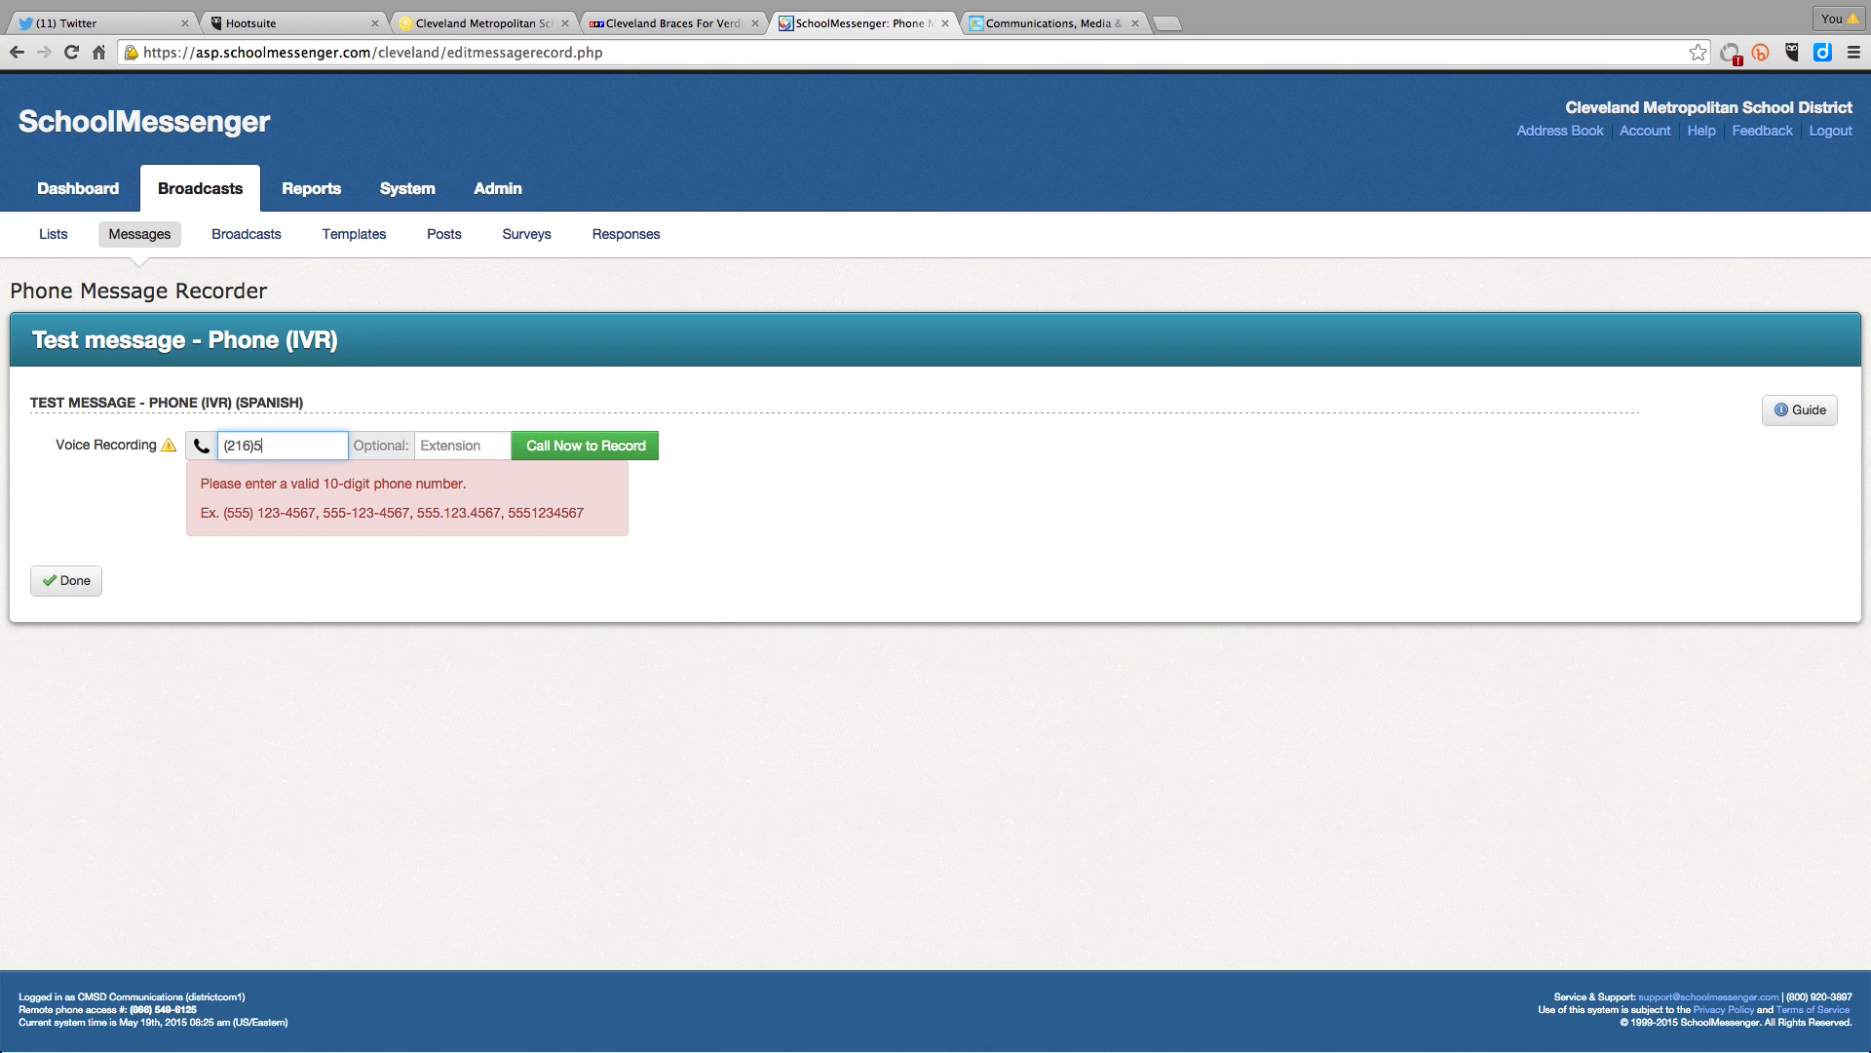
{"action": "type", "text": "43-5233"}
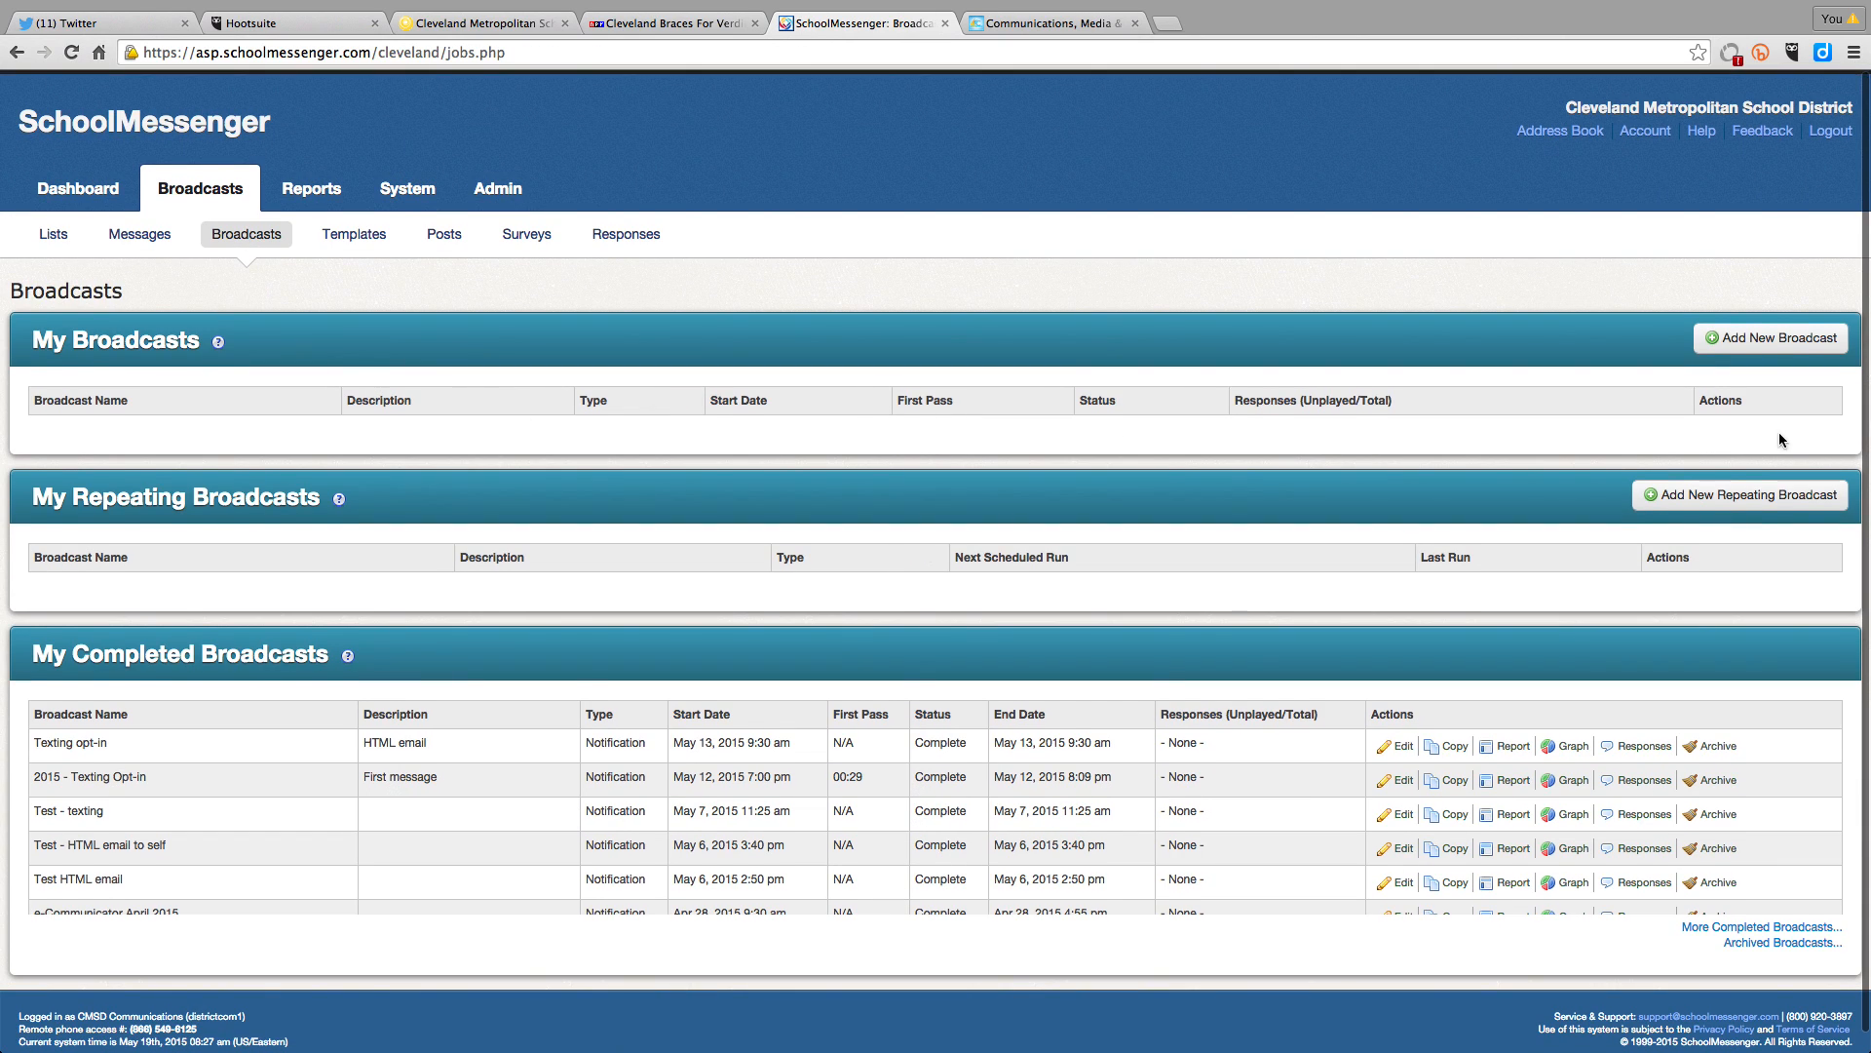
Add a new broadcast and name it "Test - Phone IVR demo".
{"action": "scroll", "coordinate": [1784, 409], "scroll_direction": "down", "scroll_amount": 1}
{"action": "left_click", "coordinate": [1799, 332]}
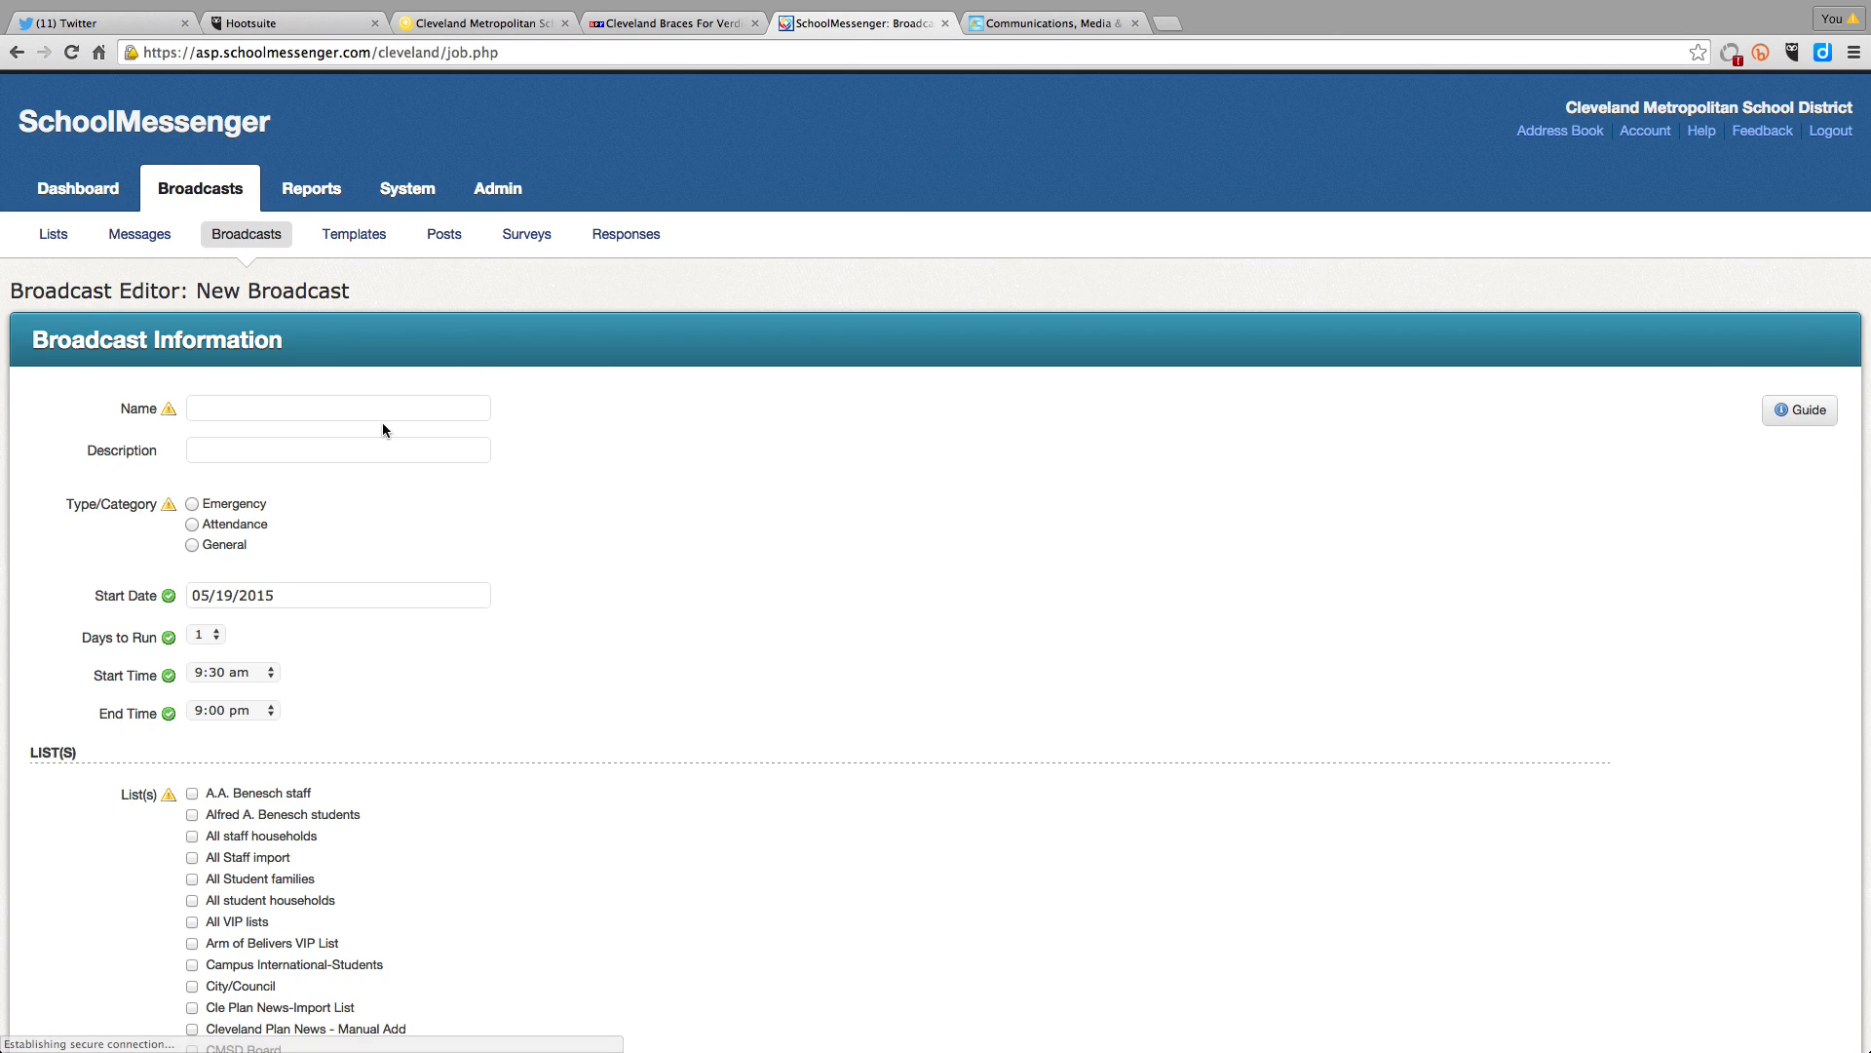
{"action": "left_click", "coordinate": [374, 408]}
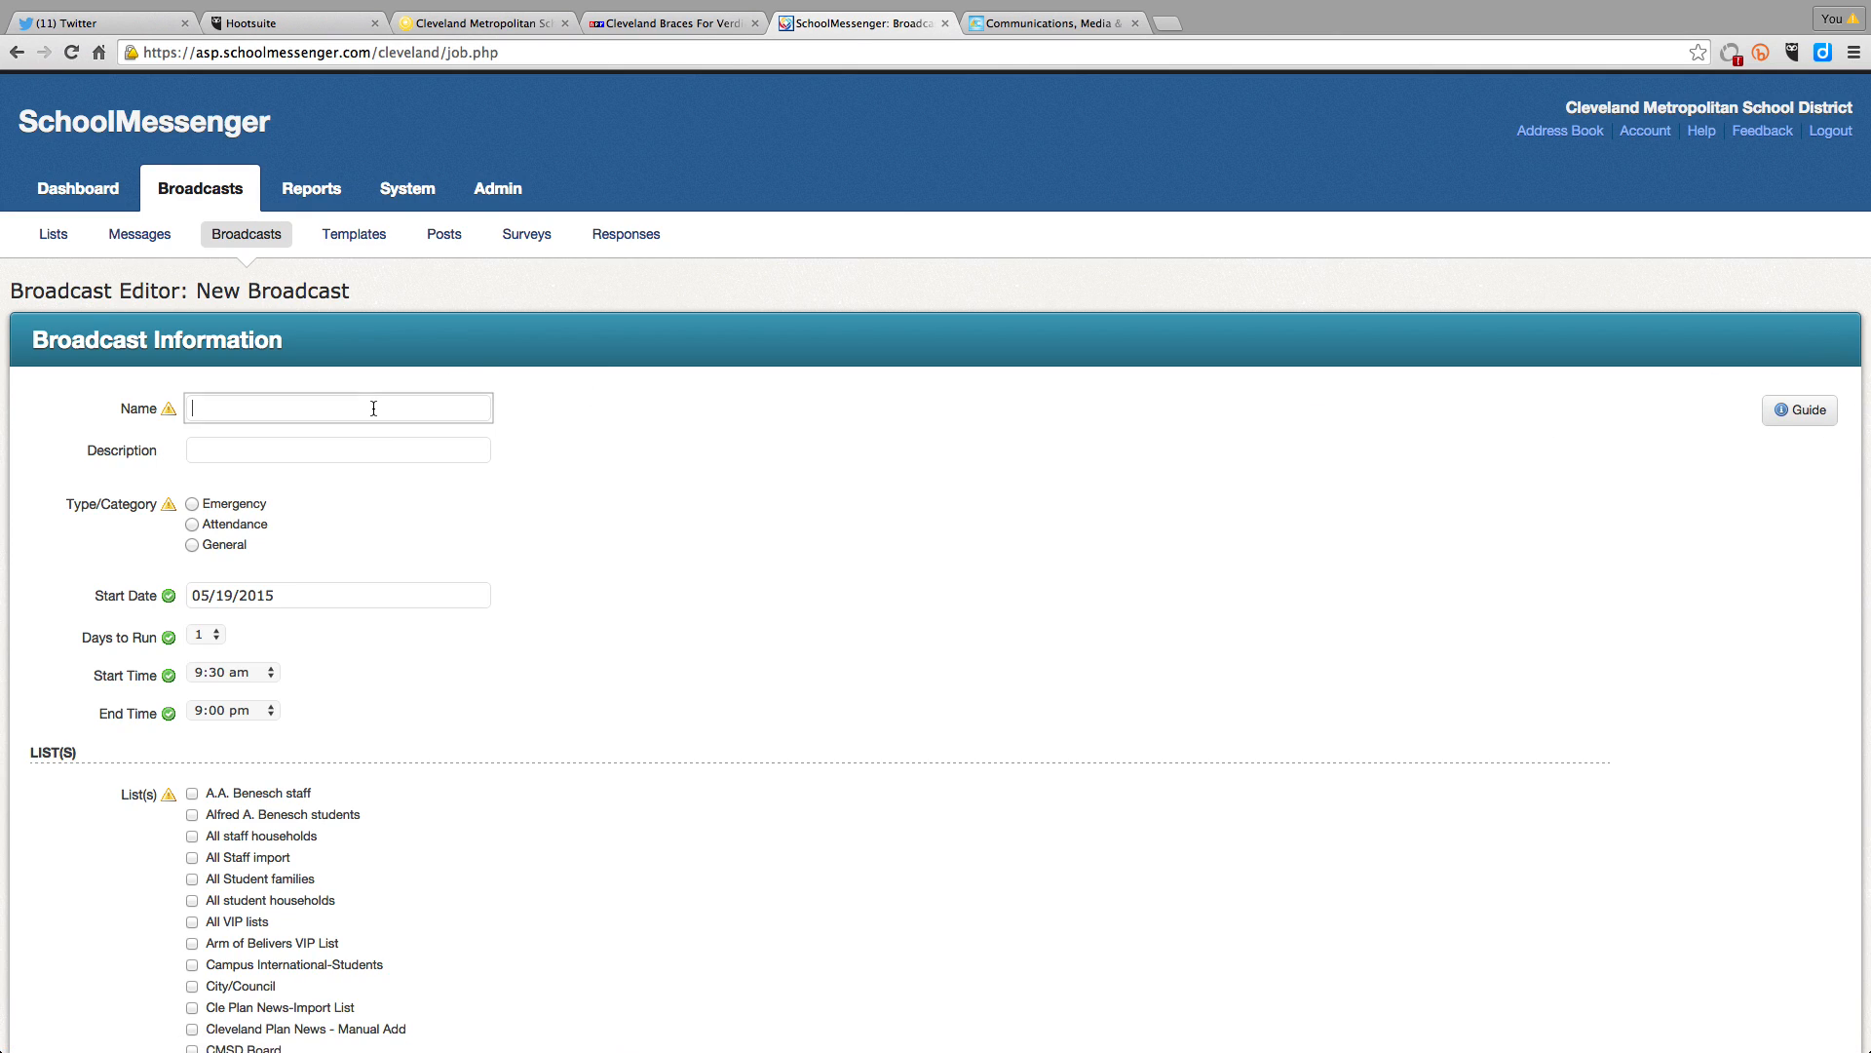
{"action": "type", "text": "?Test"}
{"action": "key", "text": "BackSpace"}
{"action": "key", "text": "BackSpace"}
{"action": "key", "text": "BackSpace"}
{"action": "key", "text": "BackSpace"}
{"action": "type", "text": "Test - Phone IVR"}
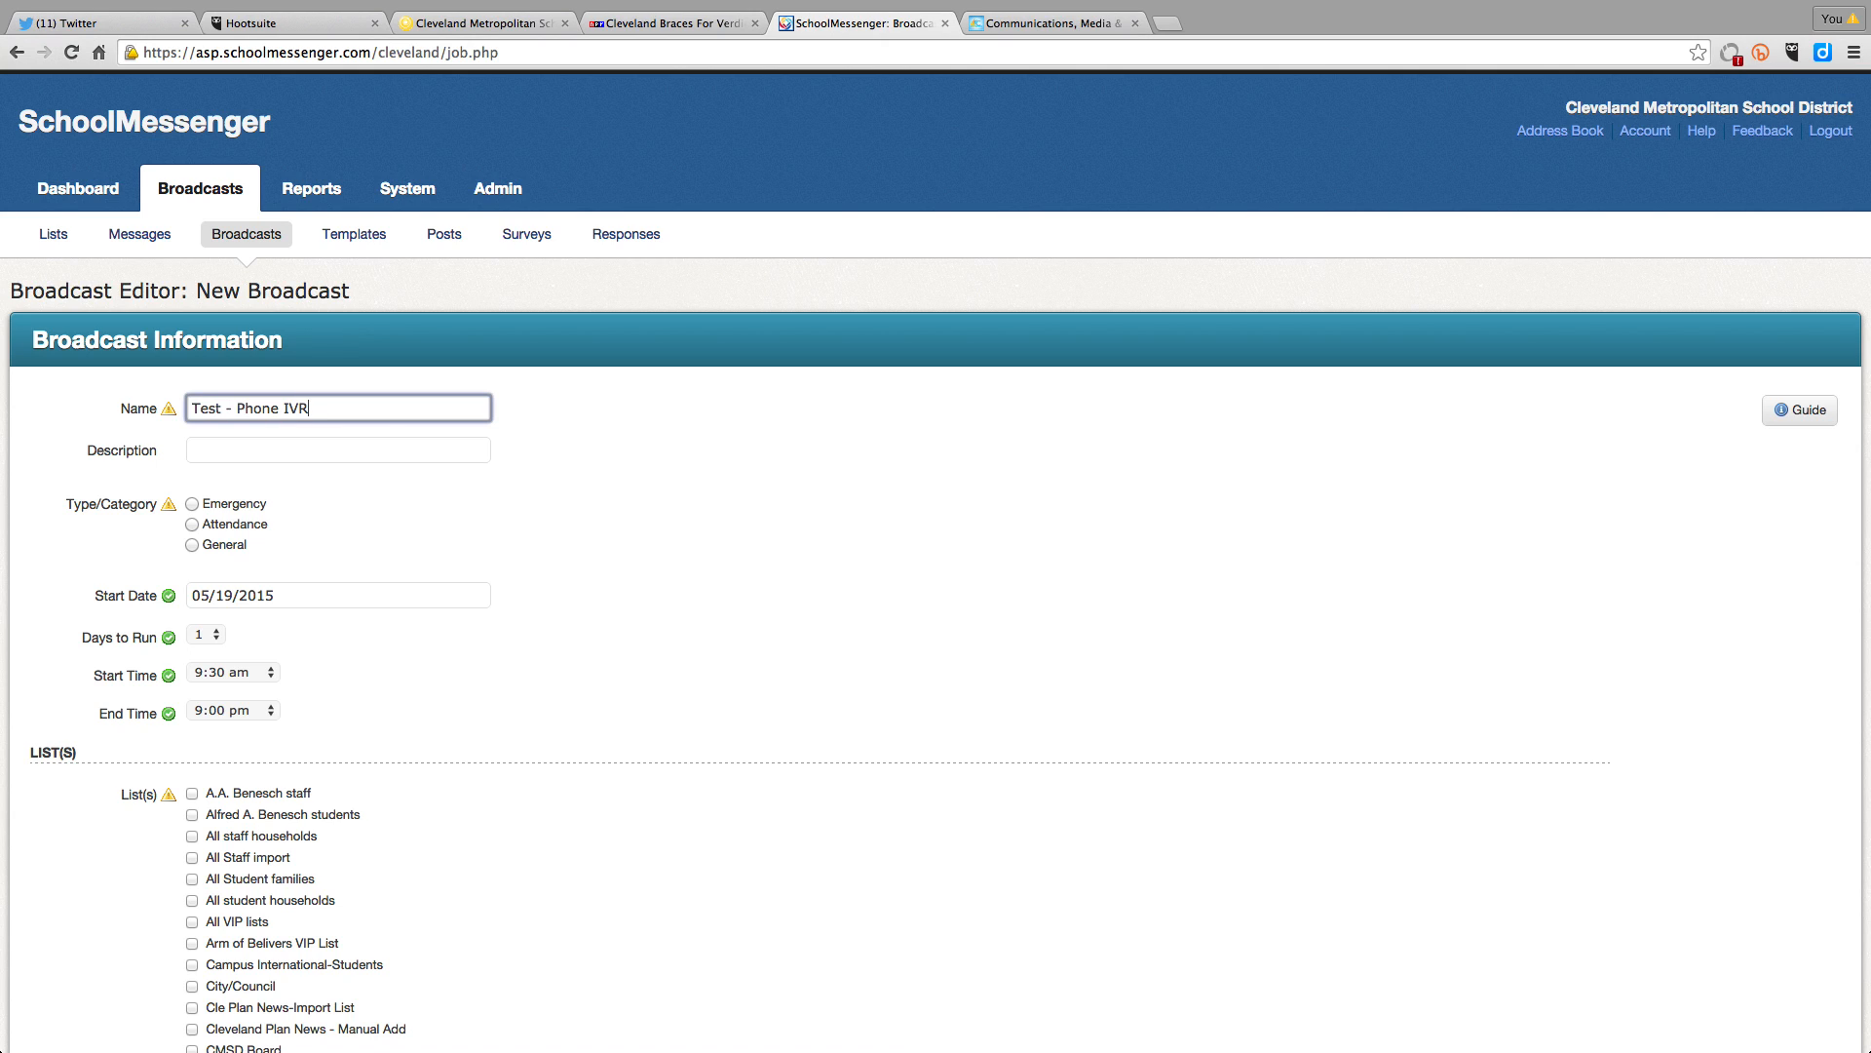
{"action": "type", "text": " demo"}
Set the broadcast's type to General and its start date to 05/20/2015.
{"action": "scroll", "coordinate": [507, 436], "scroll_direction": "down", "scroll_amount": 5}
{"action": "scroll", "coordinate": [506, 435], "scroll_direction": "up", "scroll_amount": 2}
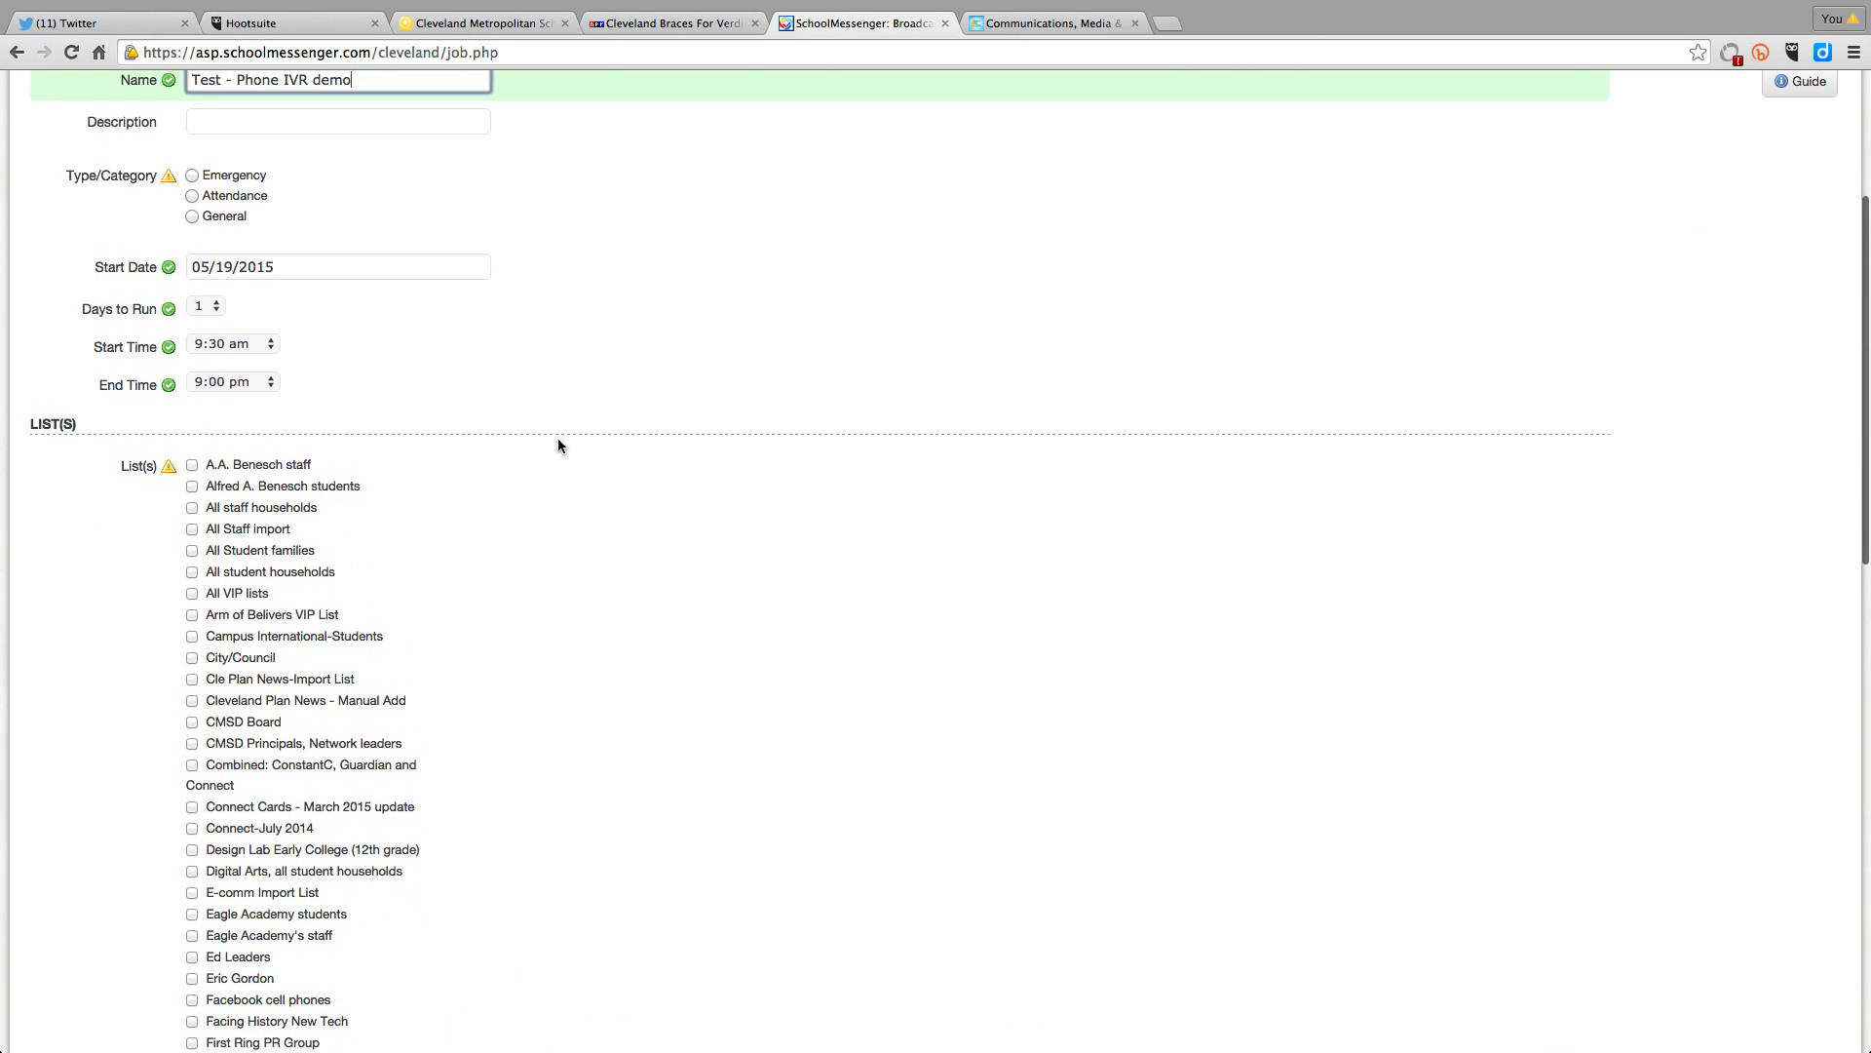
{"action": "scroll", "coordinate": [557, 436], "scroll_direction": "up", "scroll_amount": 4}
{"action": "left_click", "coordinate": [193, 545]}
{"action": "left_click", "coordinate": [312, 595]}
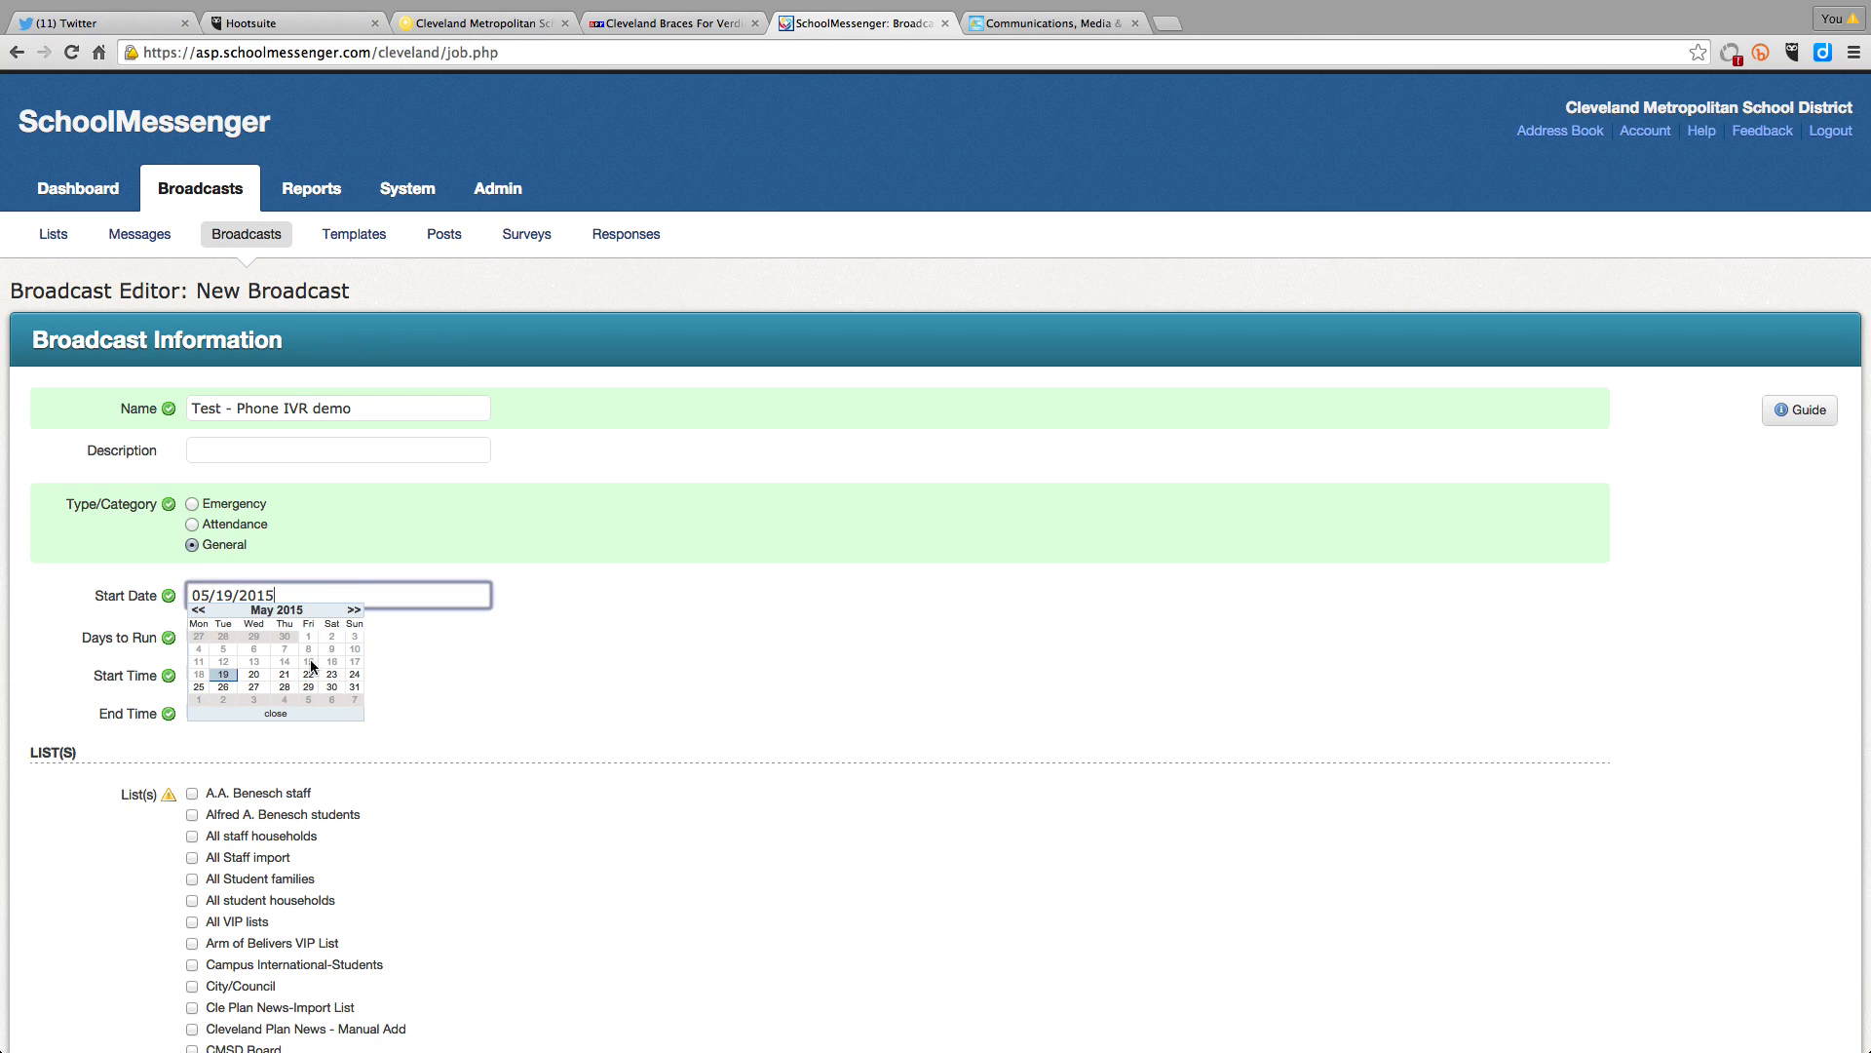
{"action": "left_click", "coordinate": [253, 674]}
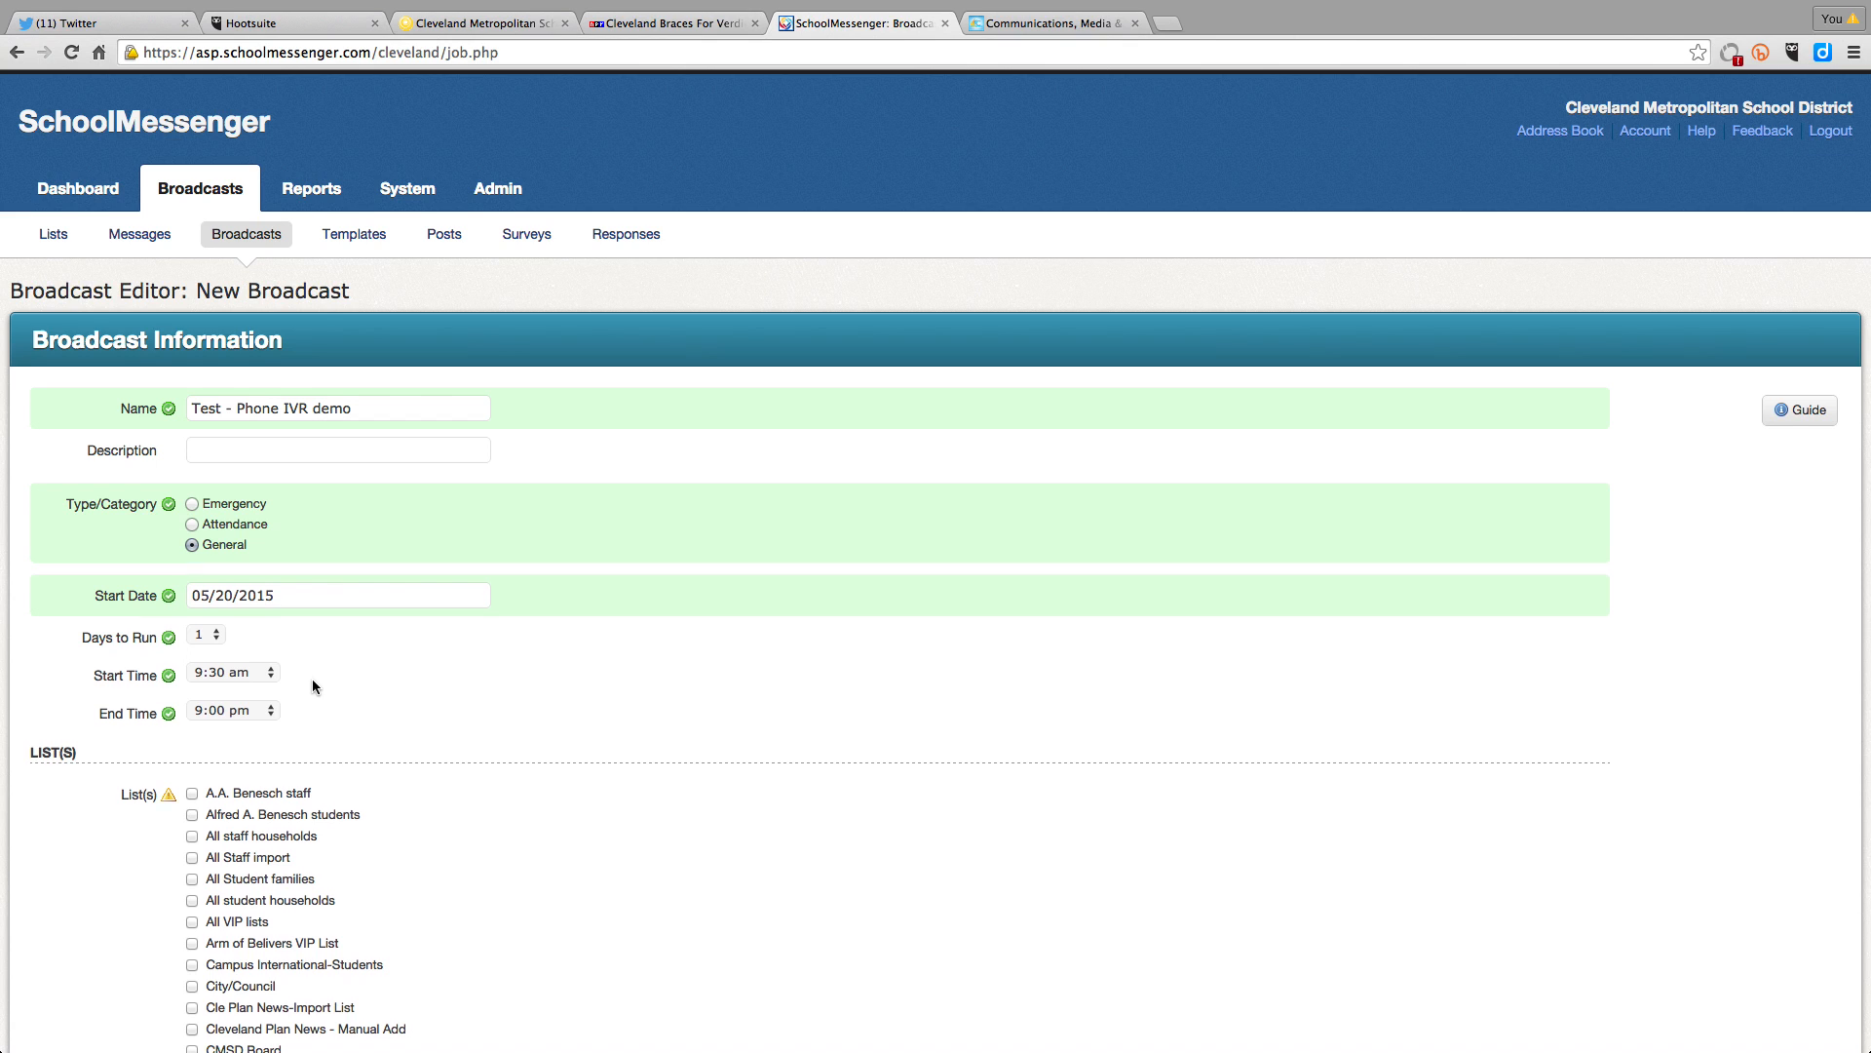
Set the broadcast's start time to 7:00 pm.
{"action": "scroll", "coordinate": [293, 693], "scroll_direction": "down", "scroll_amount": 1}
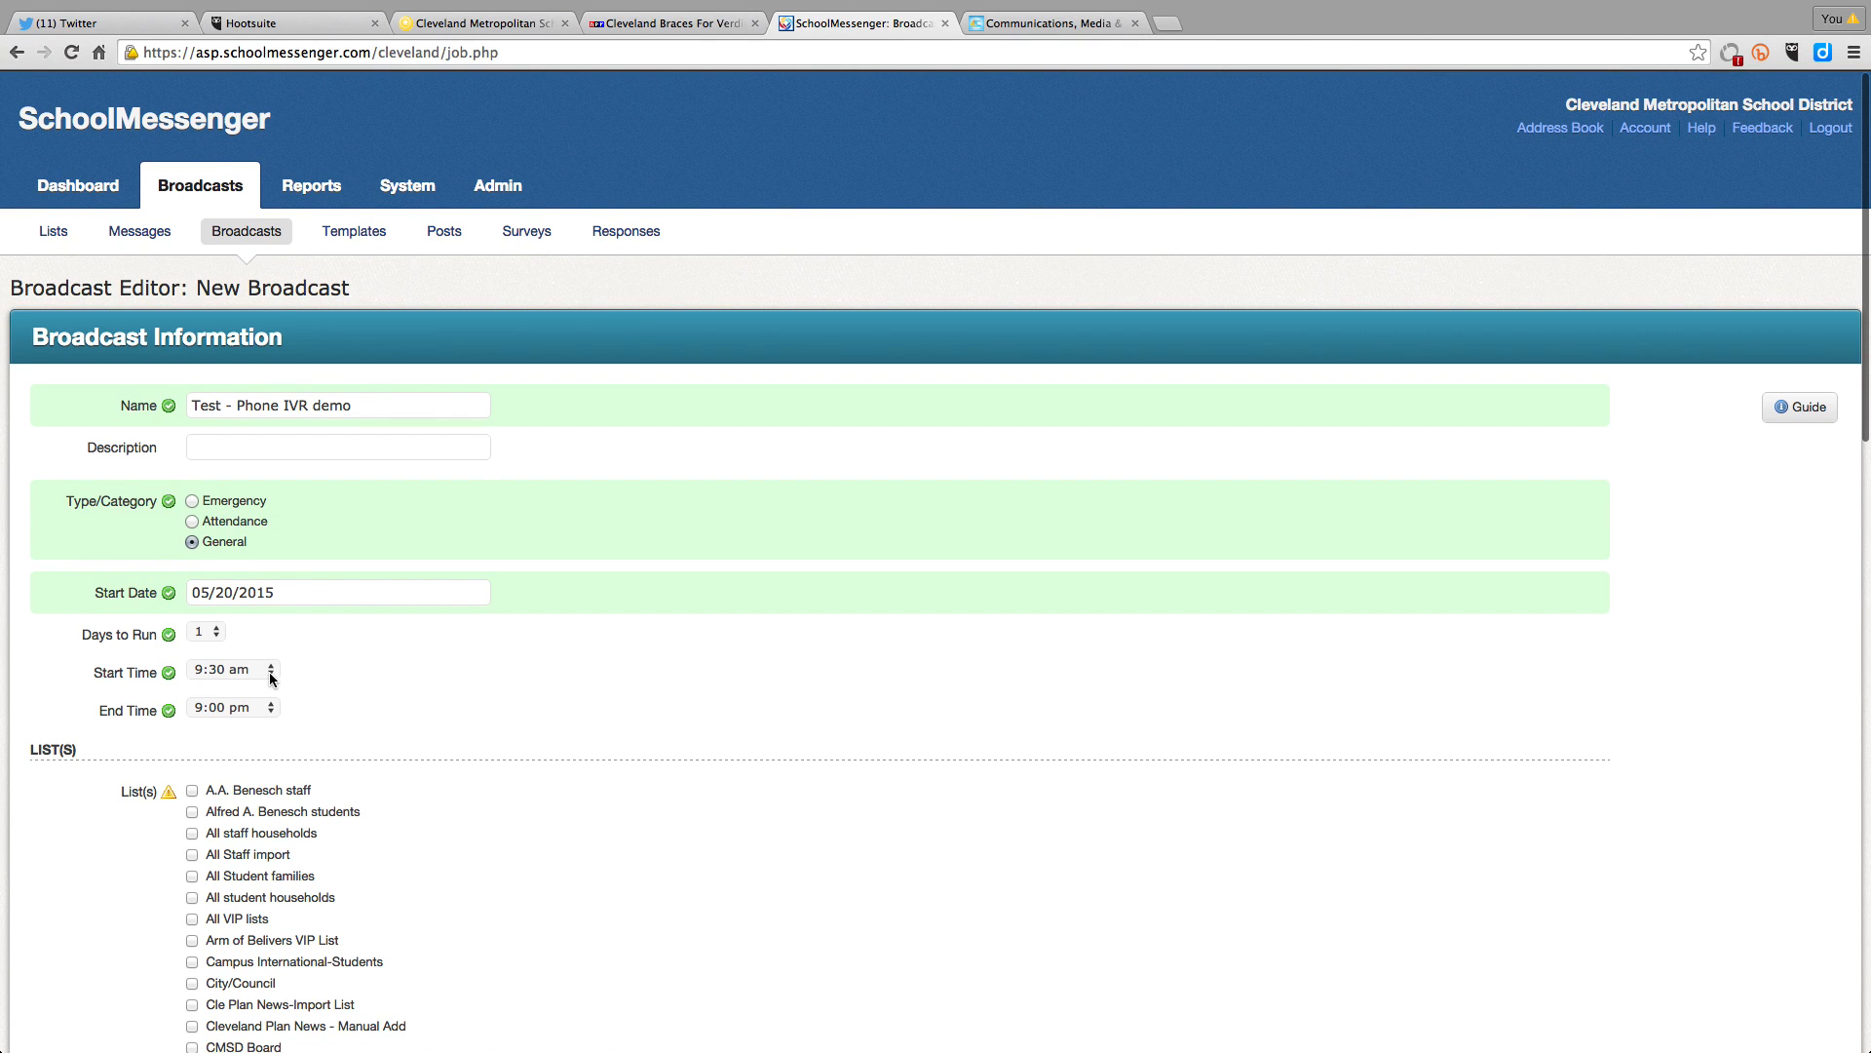
{"action": "left_click", "coordinate": [271, 678]}
{"action": "scroll", "coordinate": [271, 678], "scroll_direction": "down", "scroll_amount": 6}
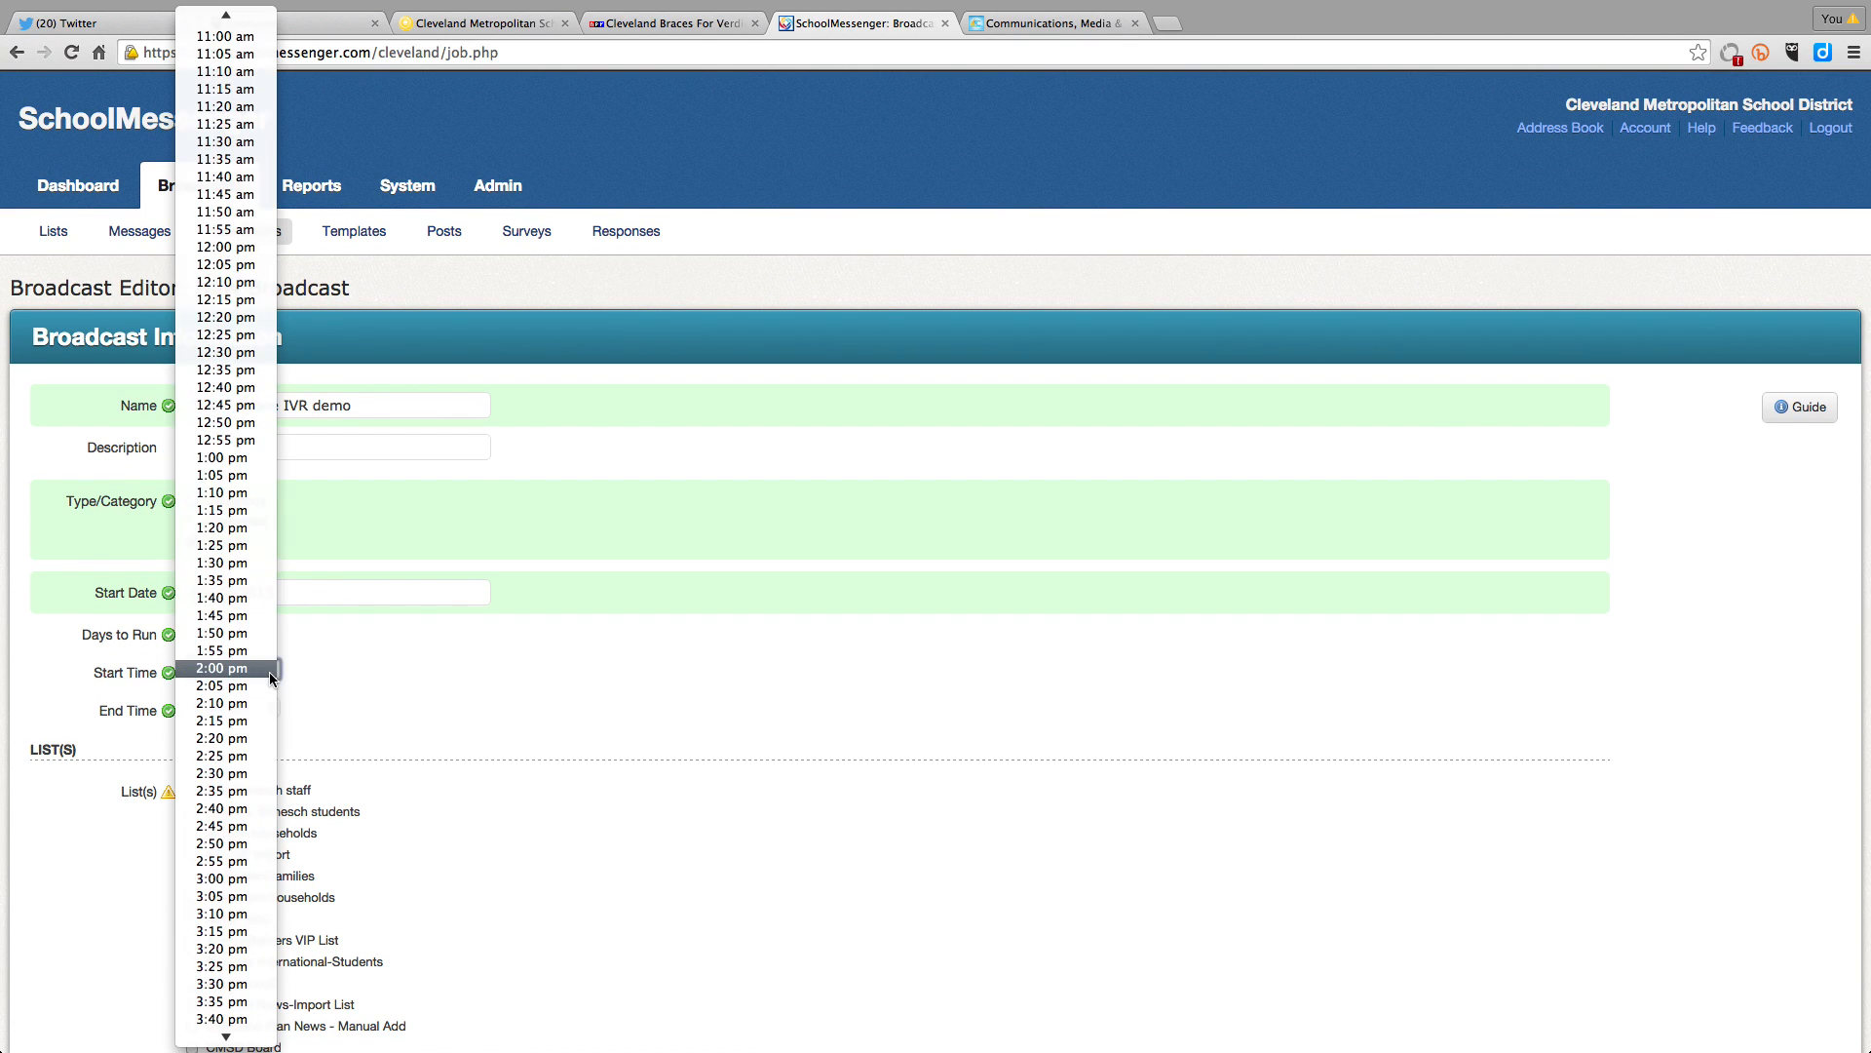
{"action": "scroll", "coordinate": [263, 682], "scroll_direction": "down", "scroll_amount": 8}
{"action": "scroll", "coordinate": [232, 885], "scroll_direction": "down", "scroll_amount": 3}
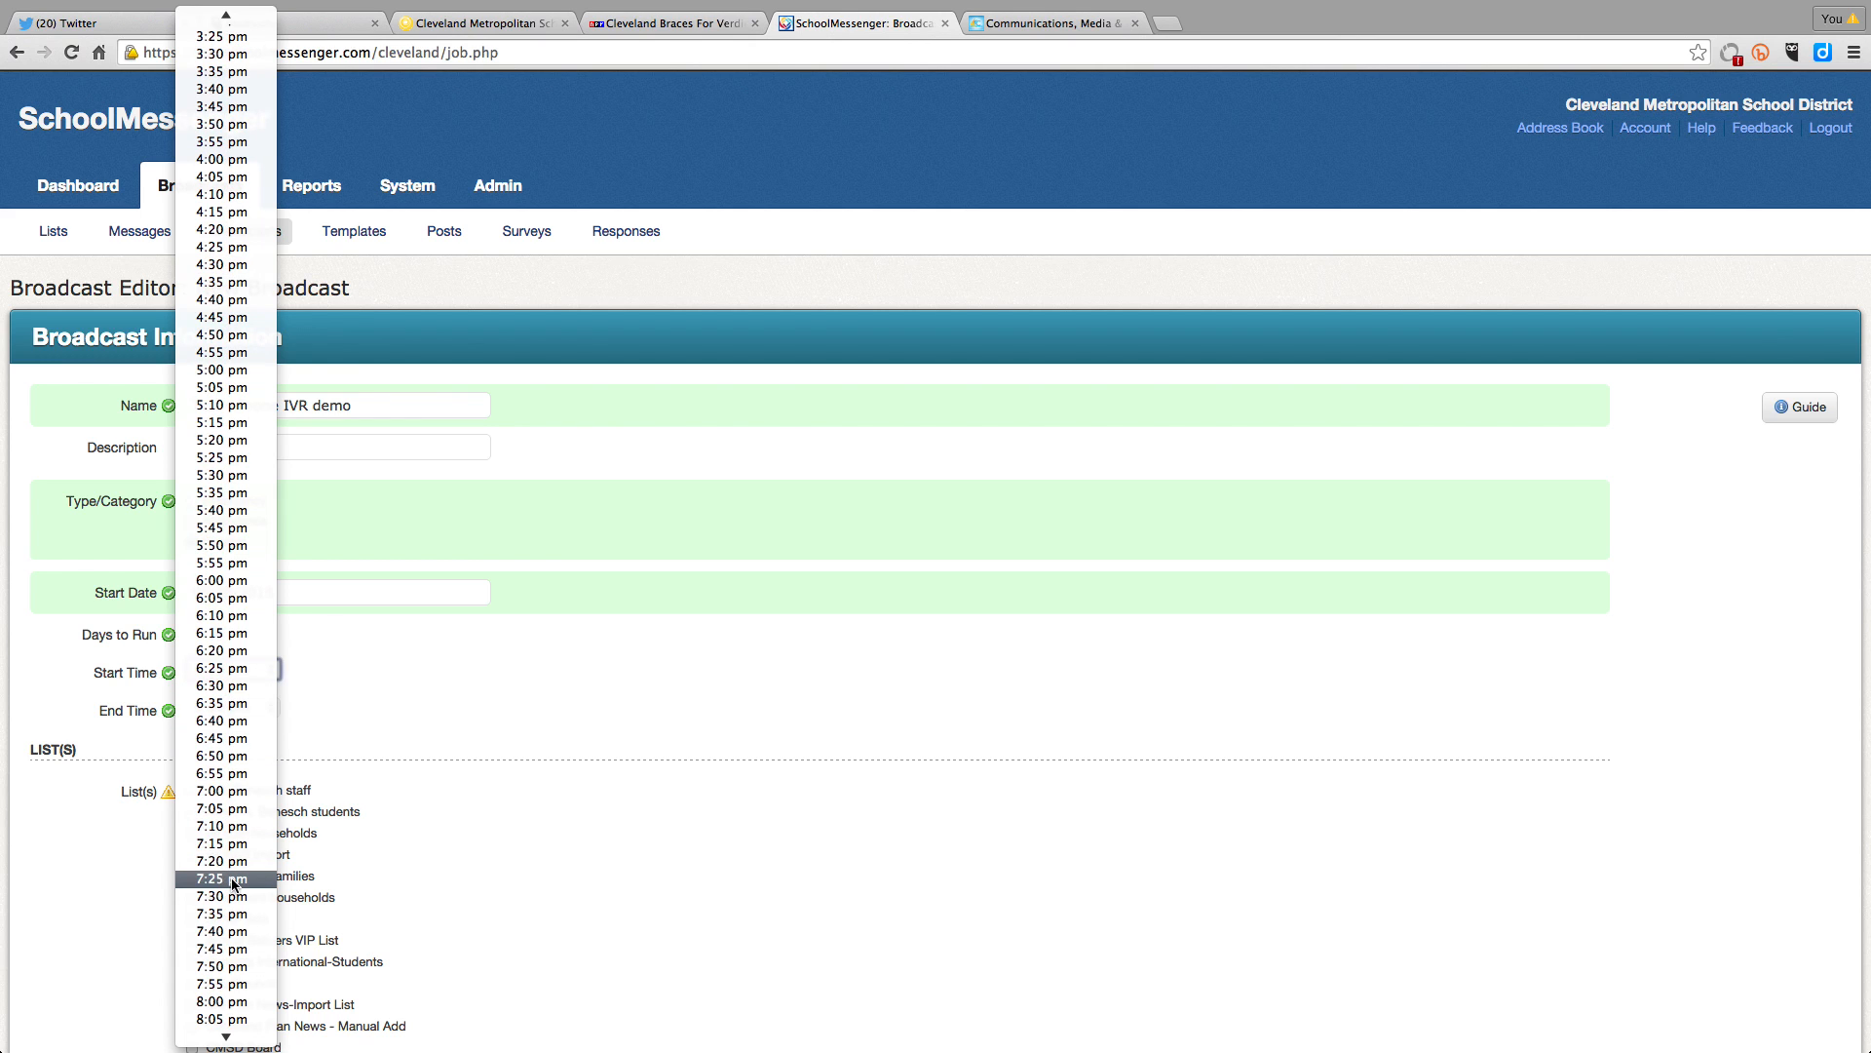
{"action": "left_click", "coordinate": [239, 791]}
Choose the individual recipient's CMSD cell list as the broadcast's recipient list.
{"action": "scroll", "coordinate": [406, 747], "scroll_direction": "down", "scroll_amount": 5}
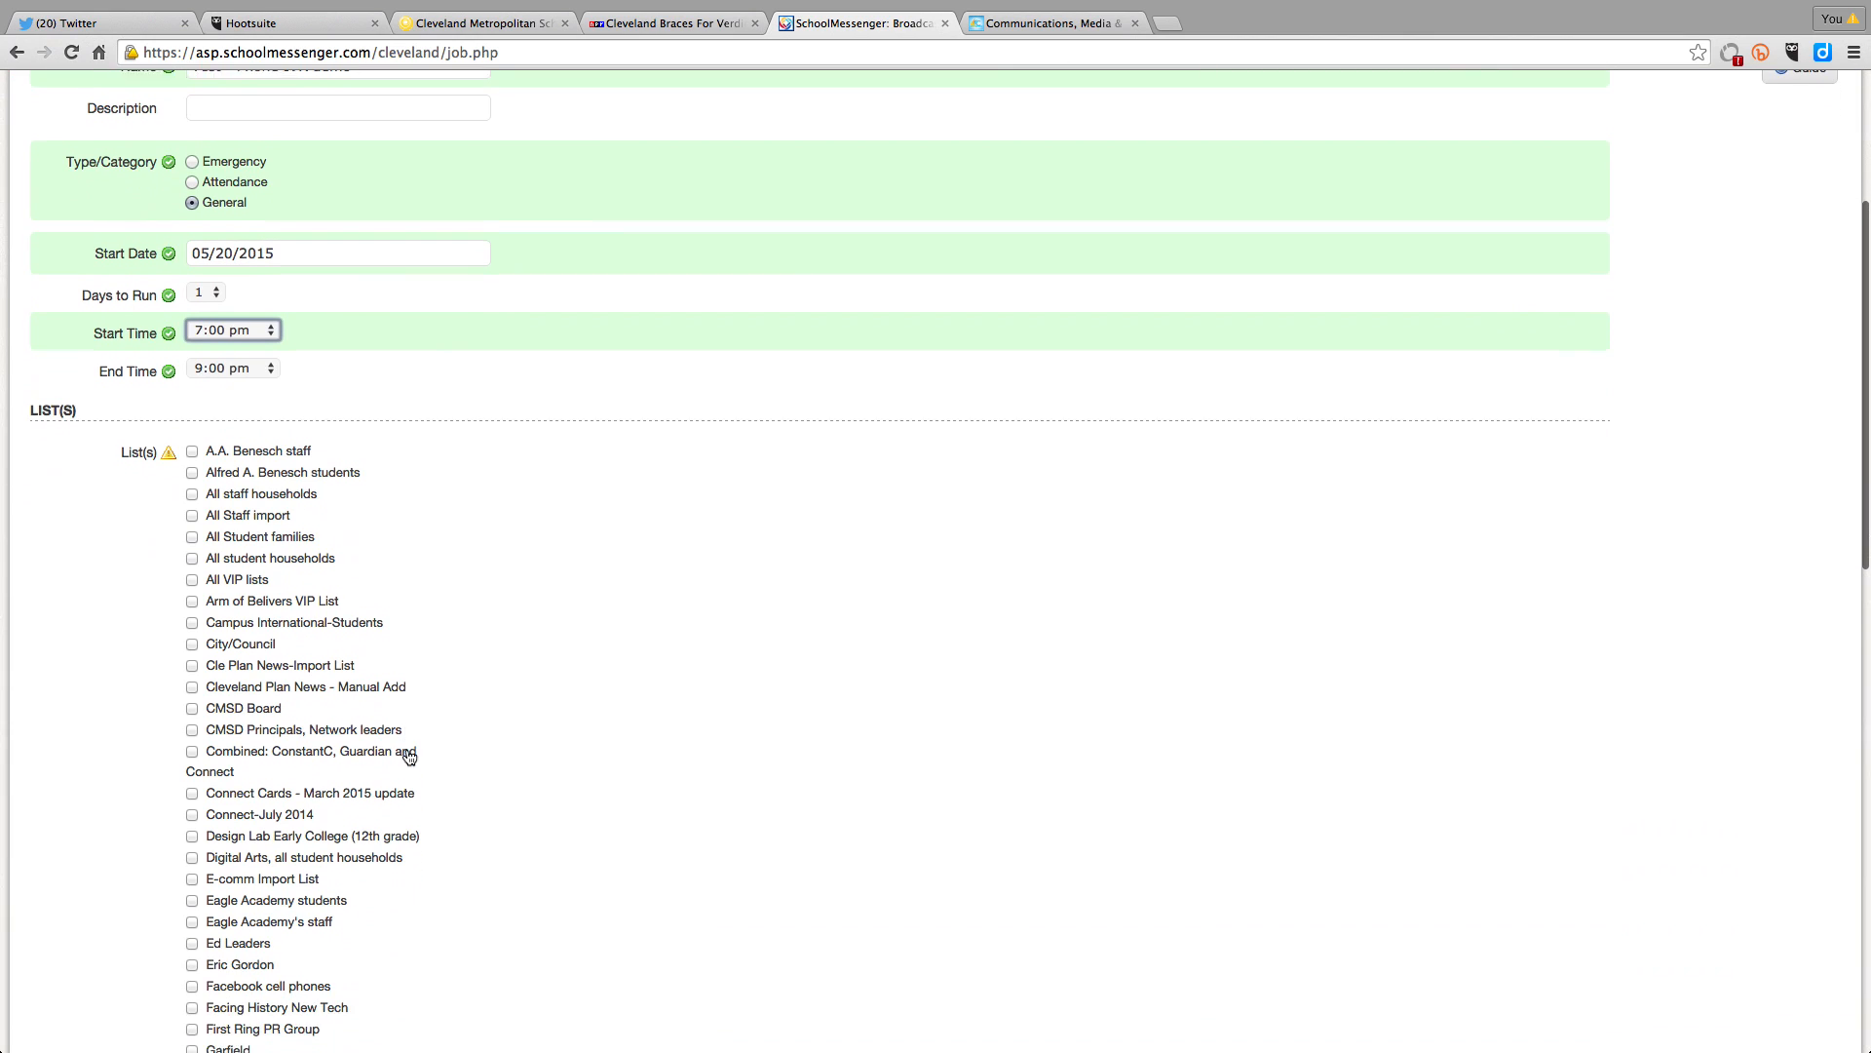
{"action": "scroll", "coordinate": [406, 751], "scroll_direction": "down", "scroll_amount": 6}
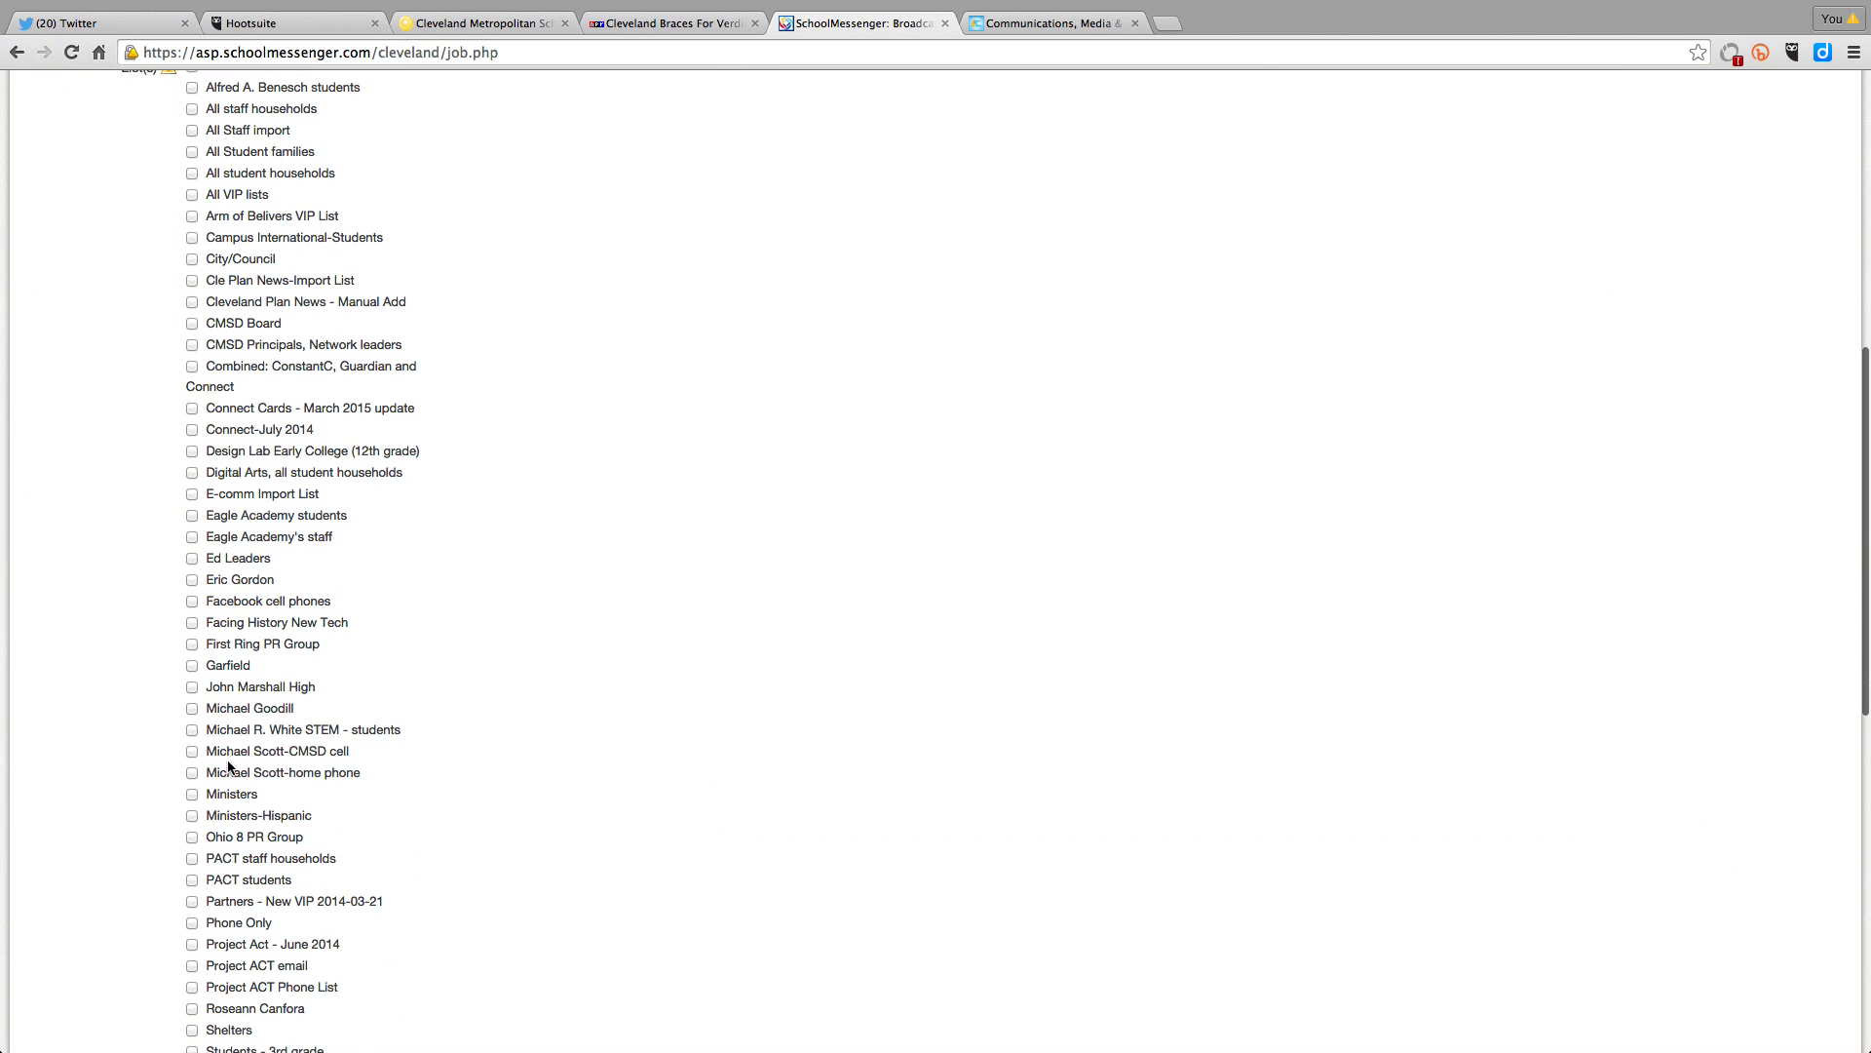
{"action": "left_click", "coordinate": [192, 750]}
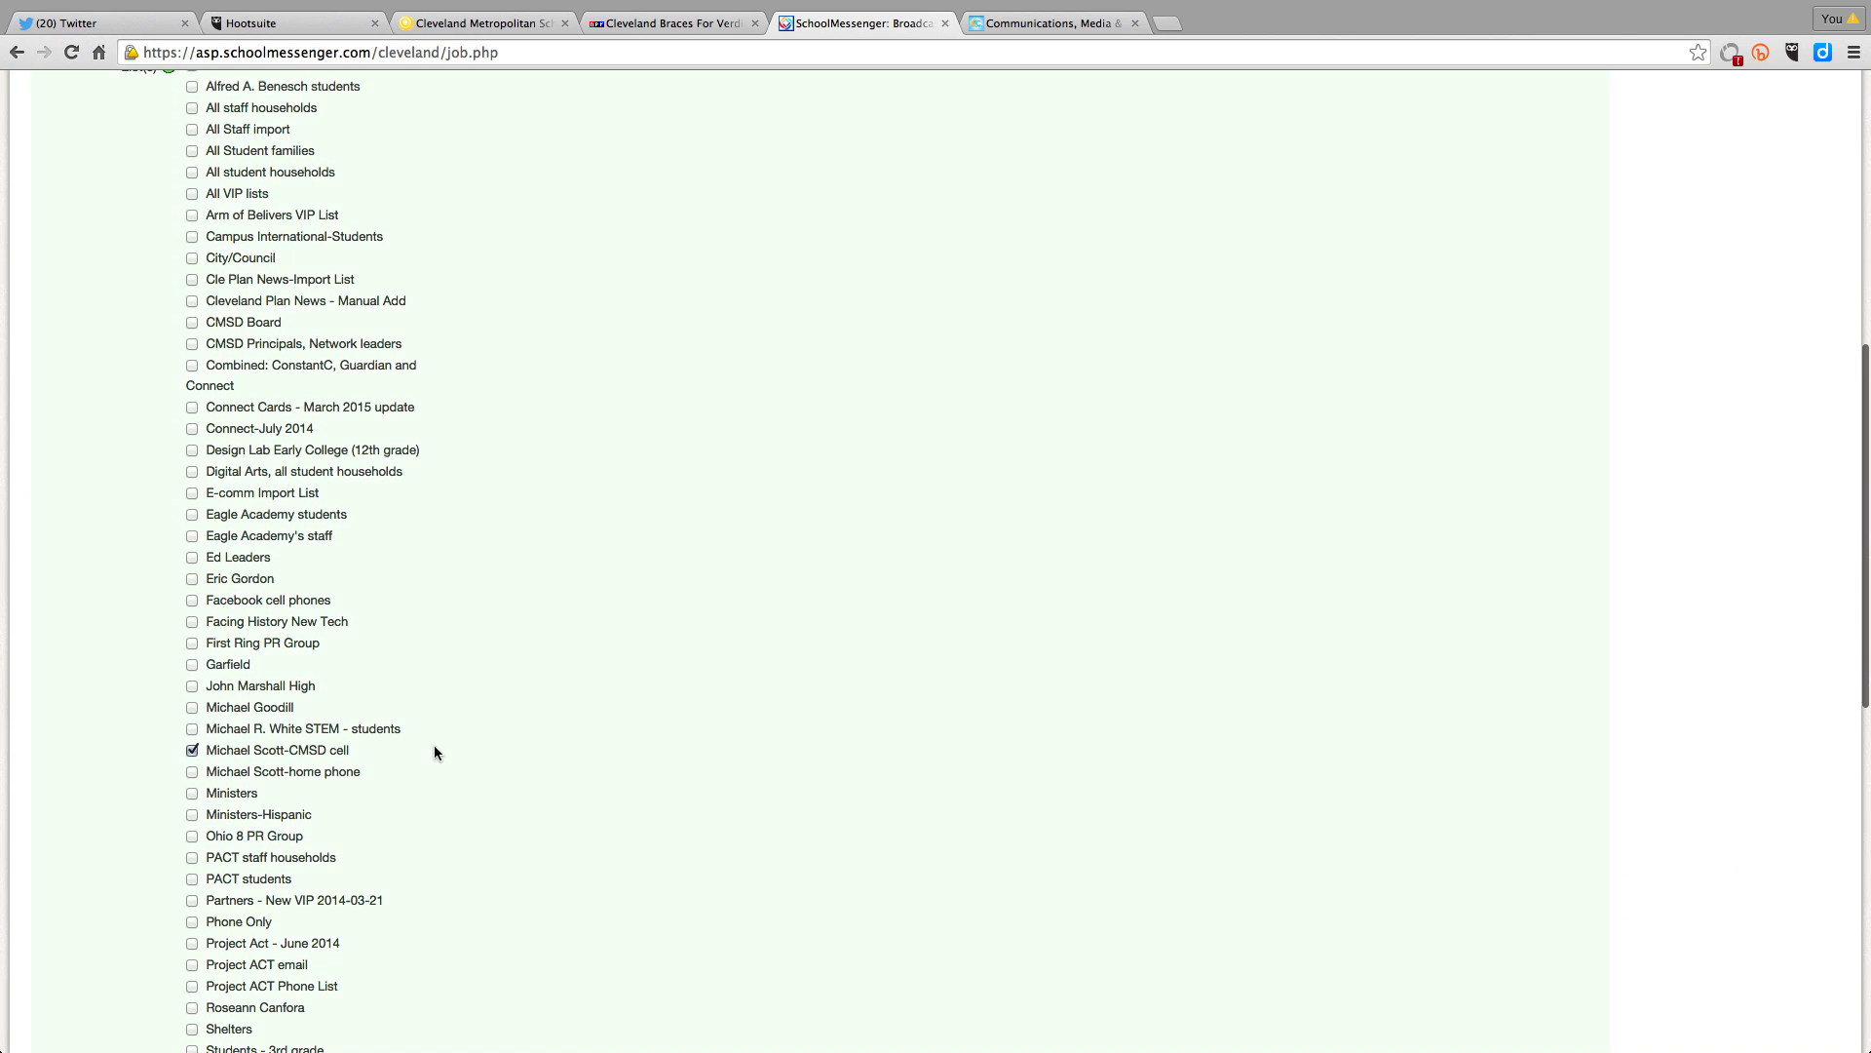
Assign "Test message - Phone (IVR)" as the broadcast's message.
{"action": "scroll", "coordinate": [434, 750], "scroll_direction": "down", "scroll_amount": 13}
{"action": "scroll", "coordinate": [434, 751], "scroll_direction": "up", "scroll_amount": 6}
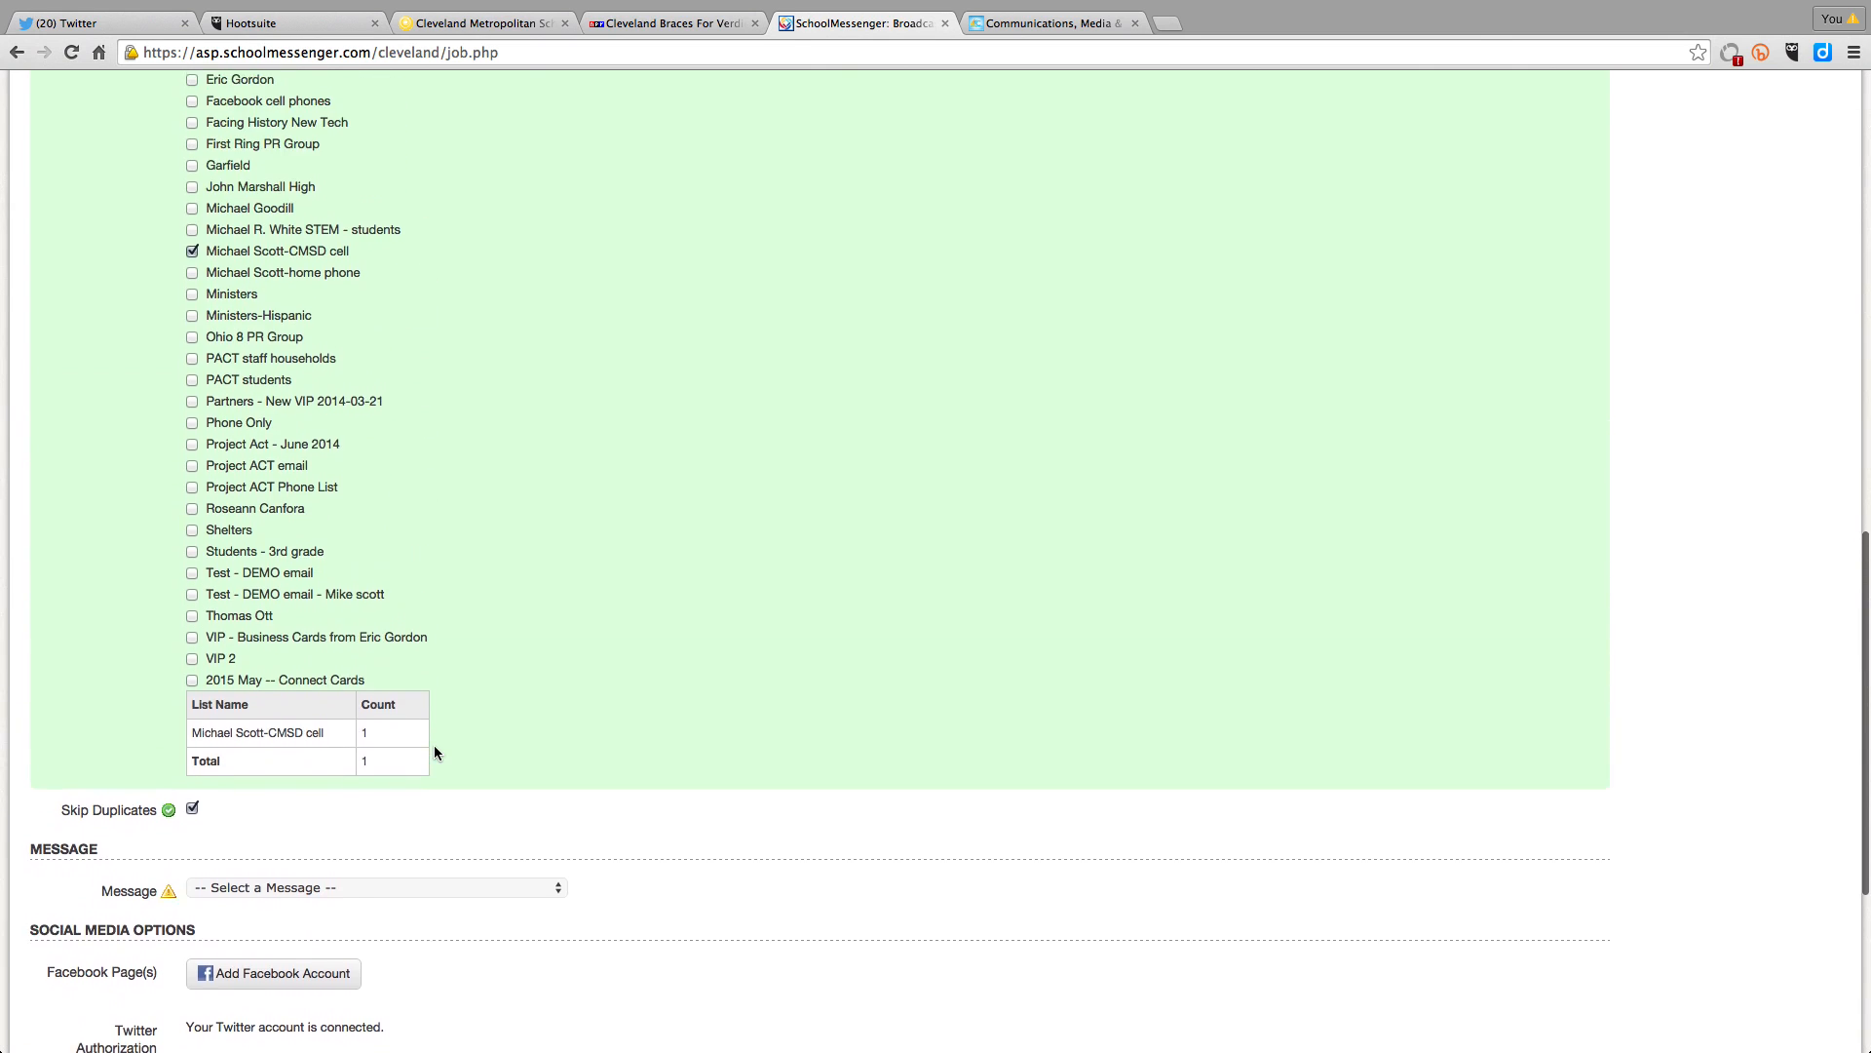
{"action": "scroll", "coordinate": [435, 749], "scroll_direction": "up", "scroll_amount": 6}
{"action": "scroll", "coordinate": [434, 749], "scroll_direction": "down", "scroll_amount": 11}
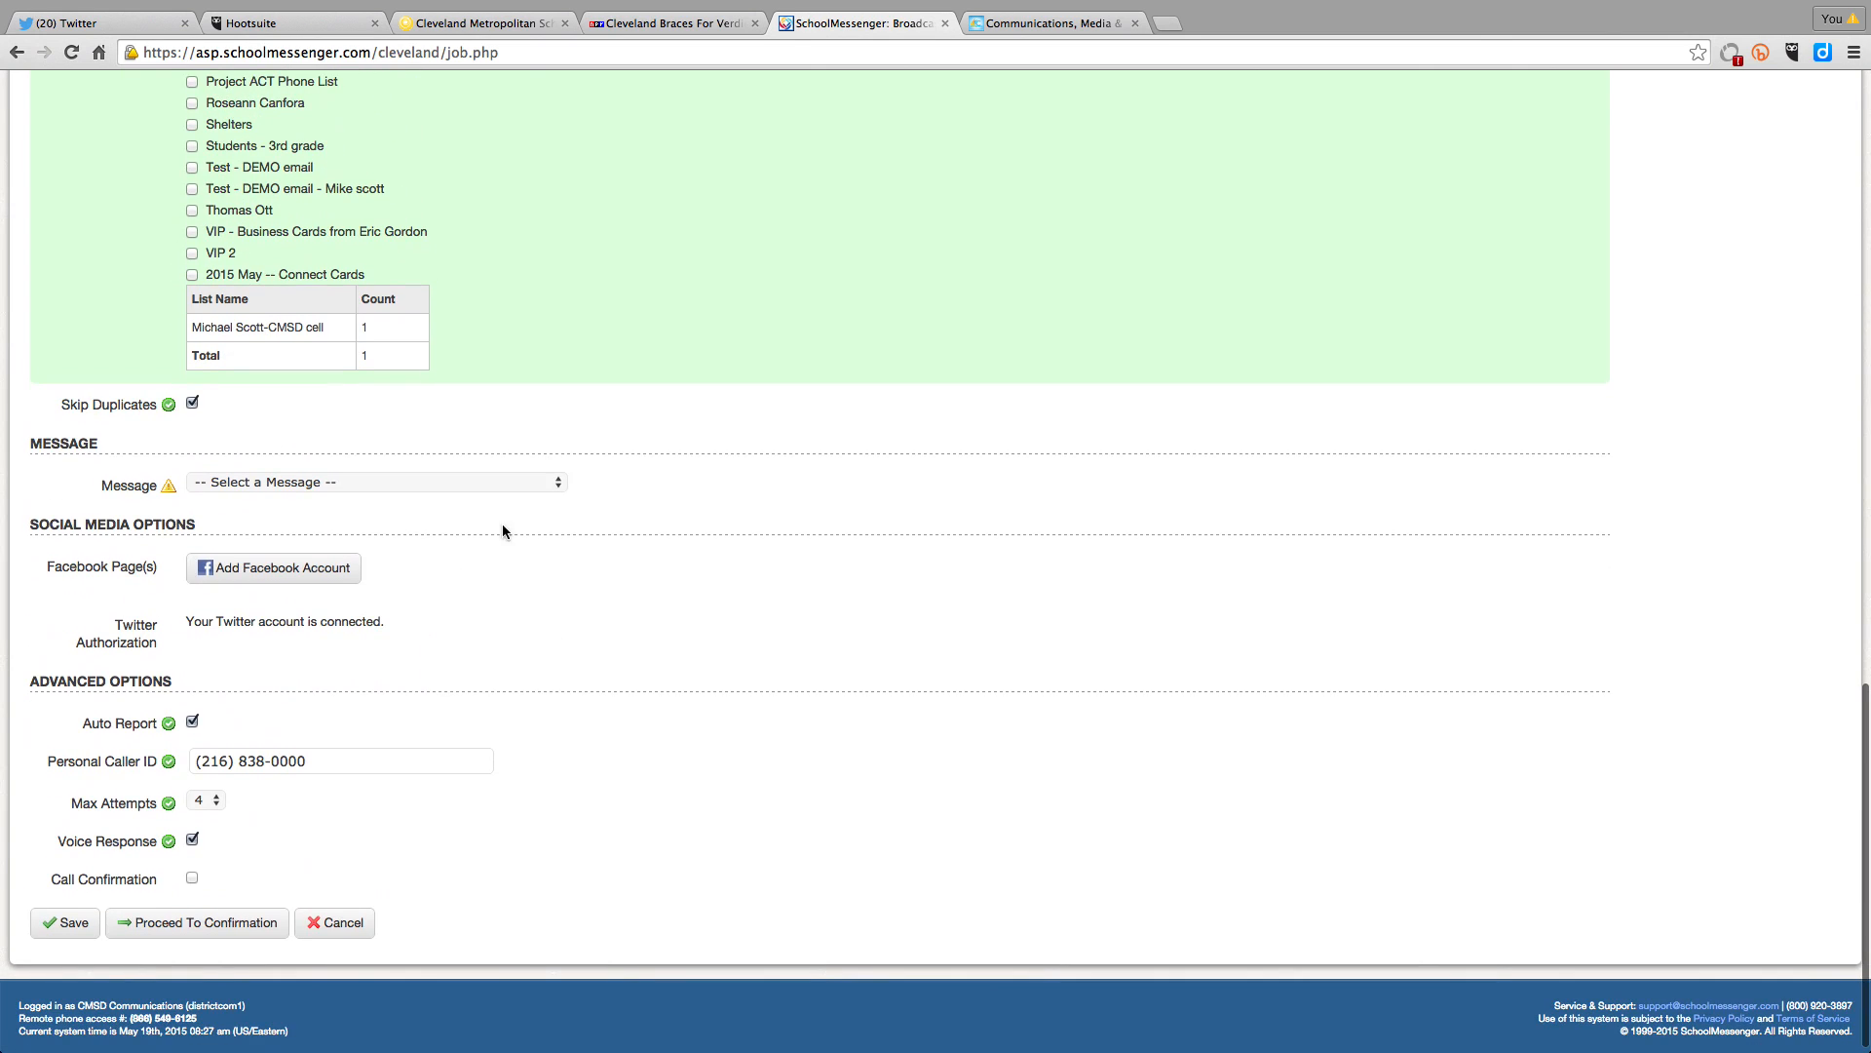
{"action": "left_click", "coordinate": [560, 482]}
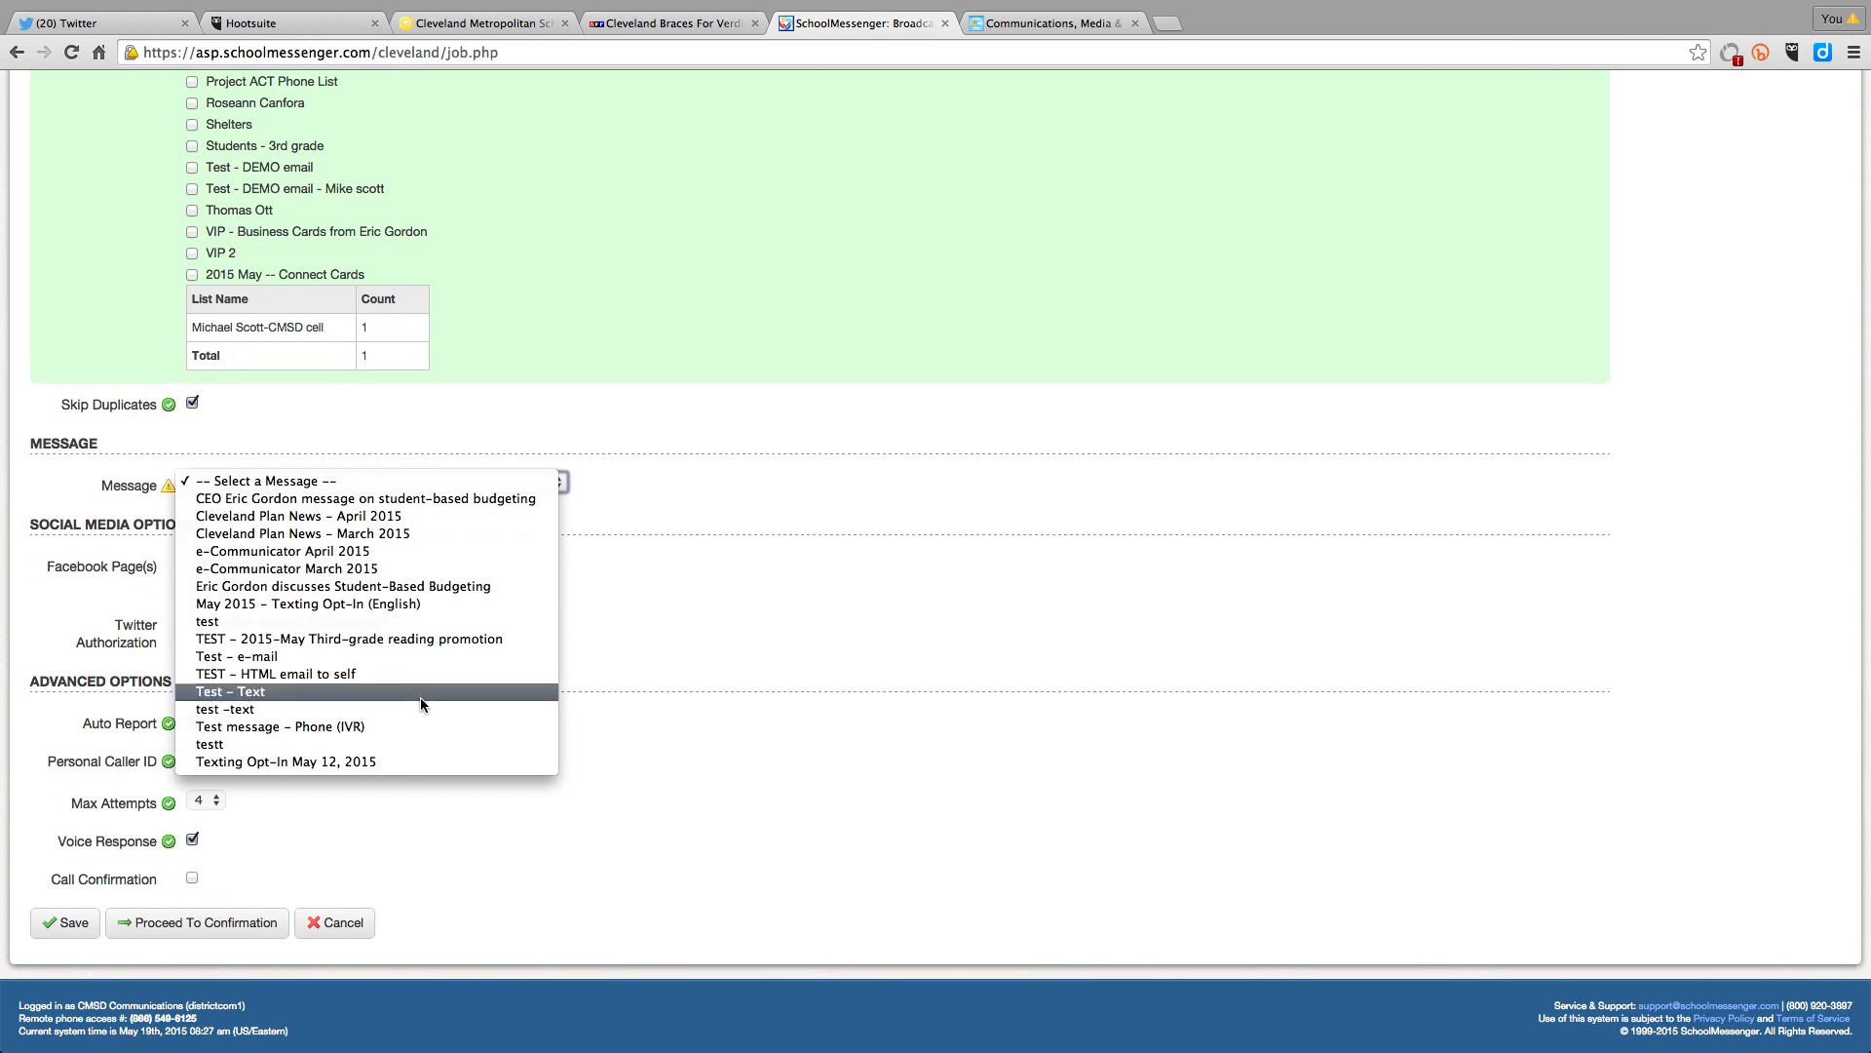
{"action": "left_click", "coordinate": [371, 728]}
Disable Voice Response, enable Call Confirmation, and proceed to the broadcast's confirmation page.
{"action": "scroll", "coordinate": [257, 810], "scroll_direction": "down", "scroll_amount": 3}
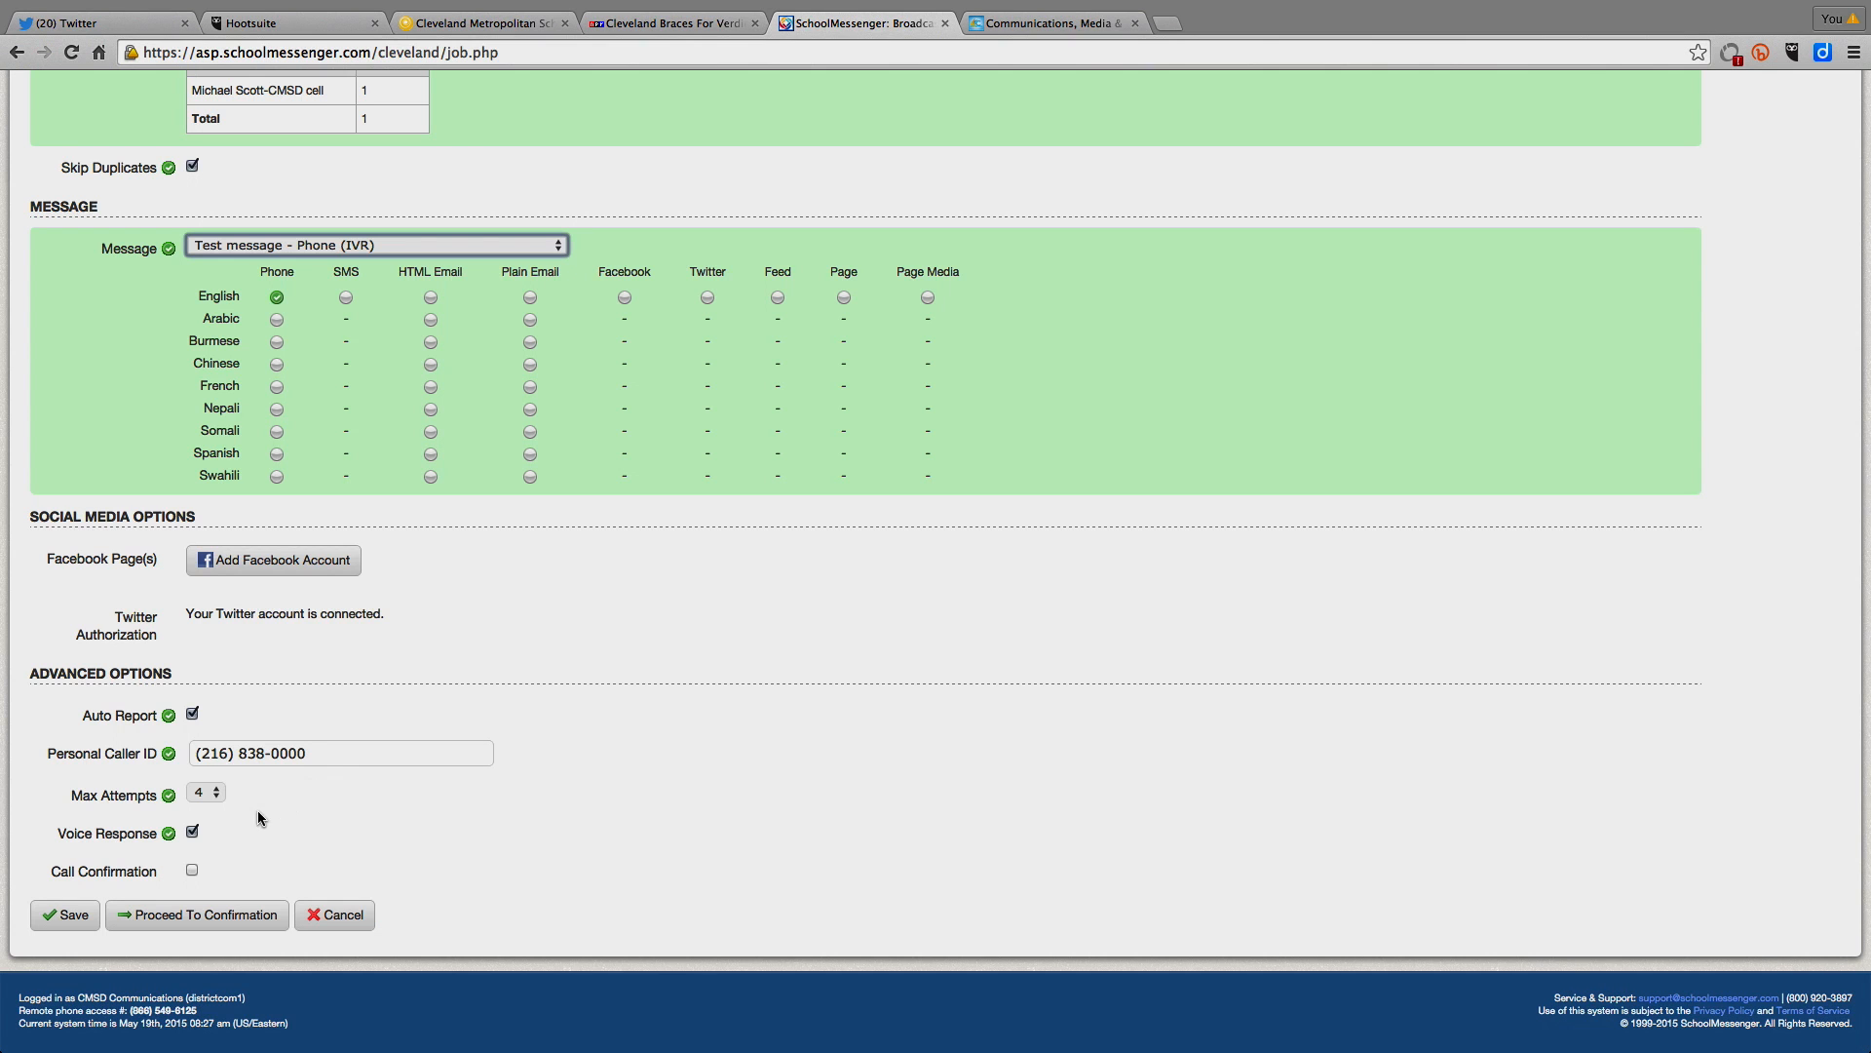
{"action": "left_click", "coordinate": [193, 831]}
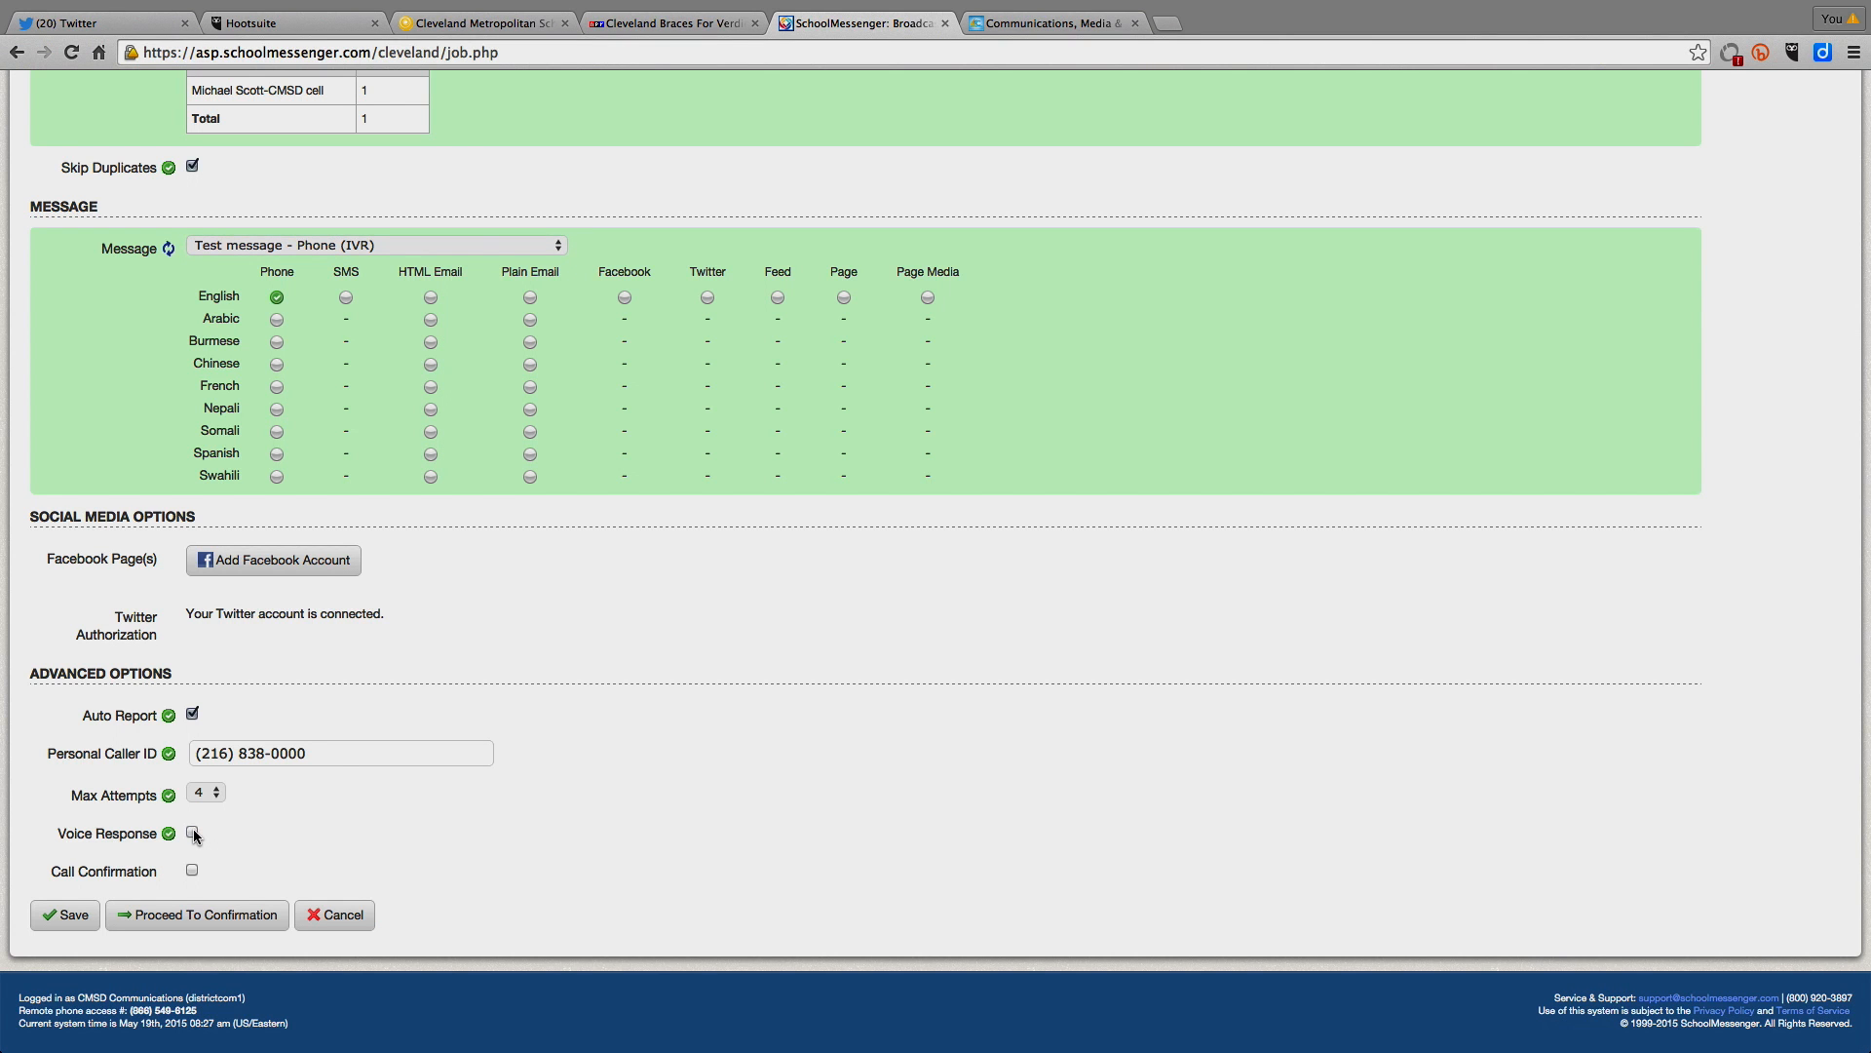
{"action": "left_click", "coordinate": [193, 869]}
{"action": "scroll", "coordinate": [310, 840], "scroll_direction": "up", "scroll_amount": 6}
{"action": "scroll", "coordinate": [253, 756], "scroll_direction": "down", "scroll_amount": 6}
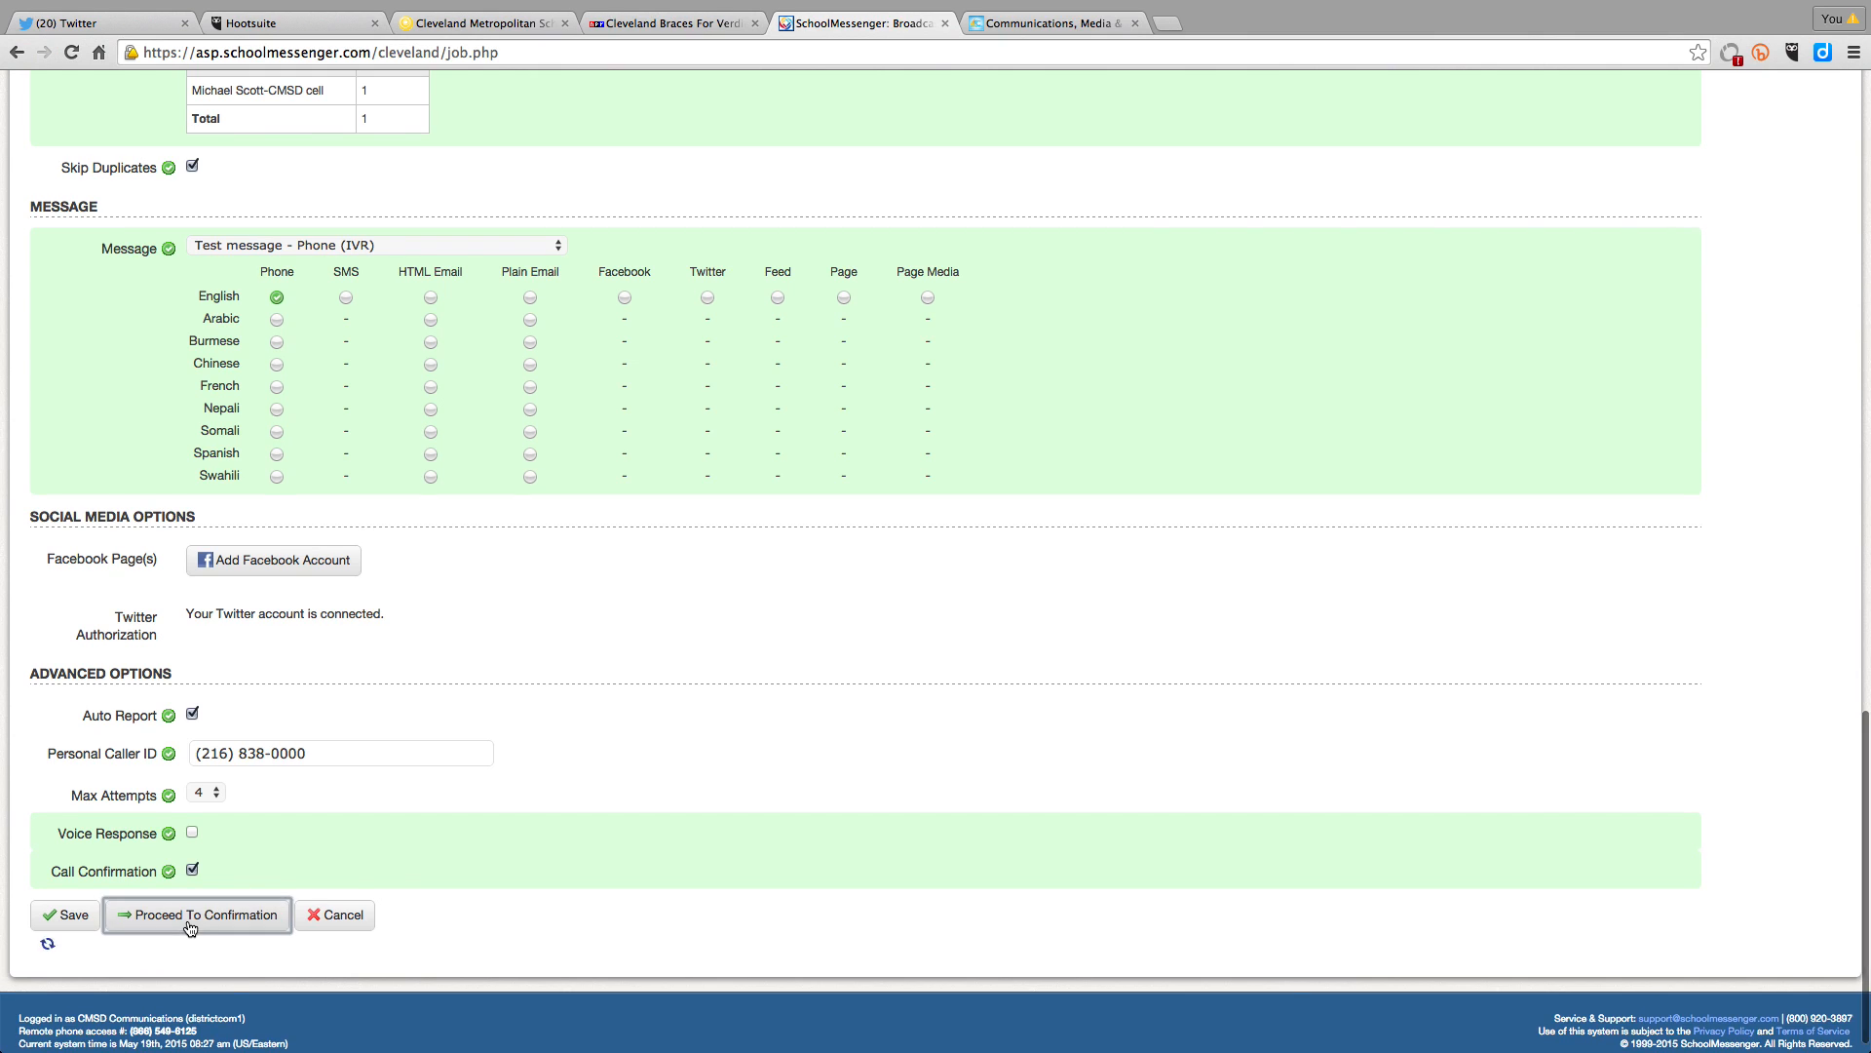
{"action": "left_click", "coordinate": [191, 922]}
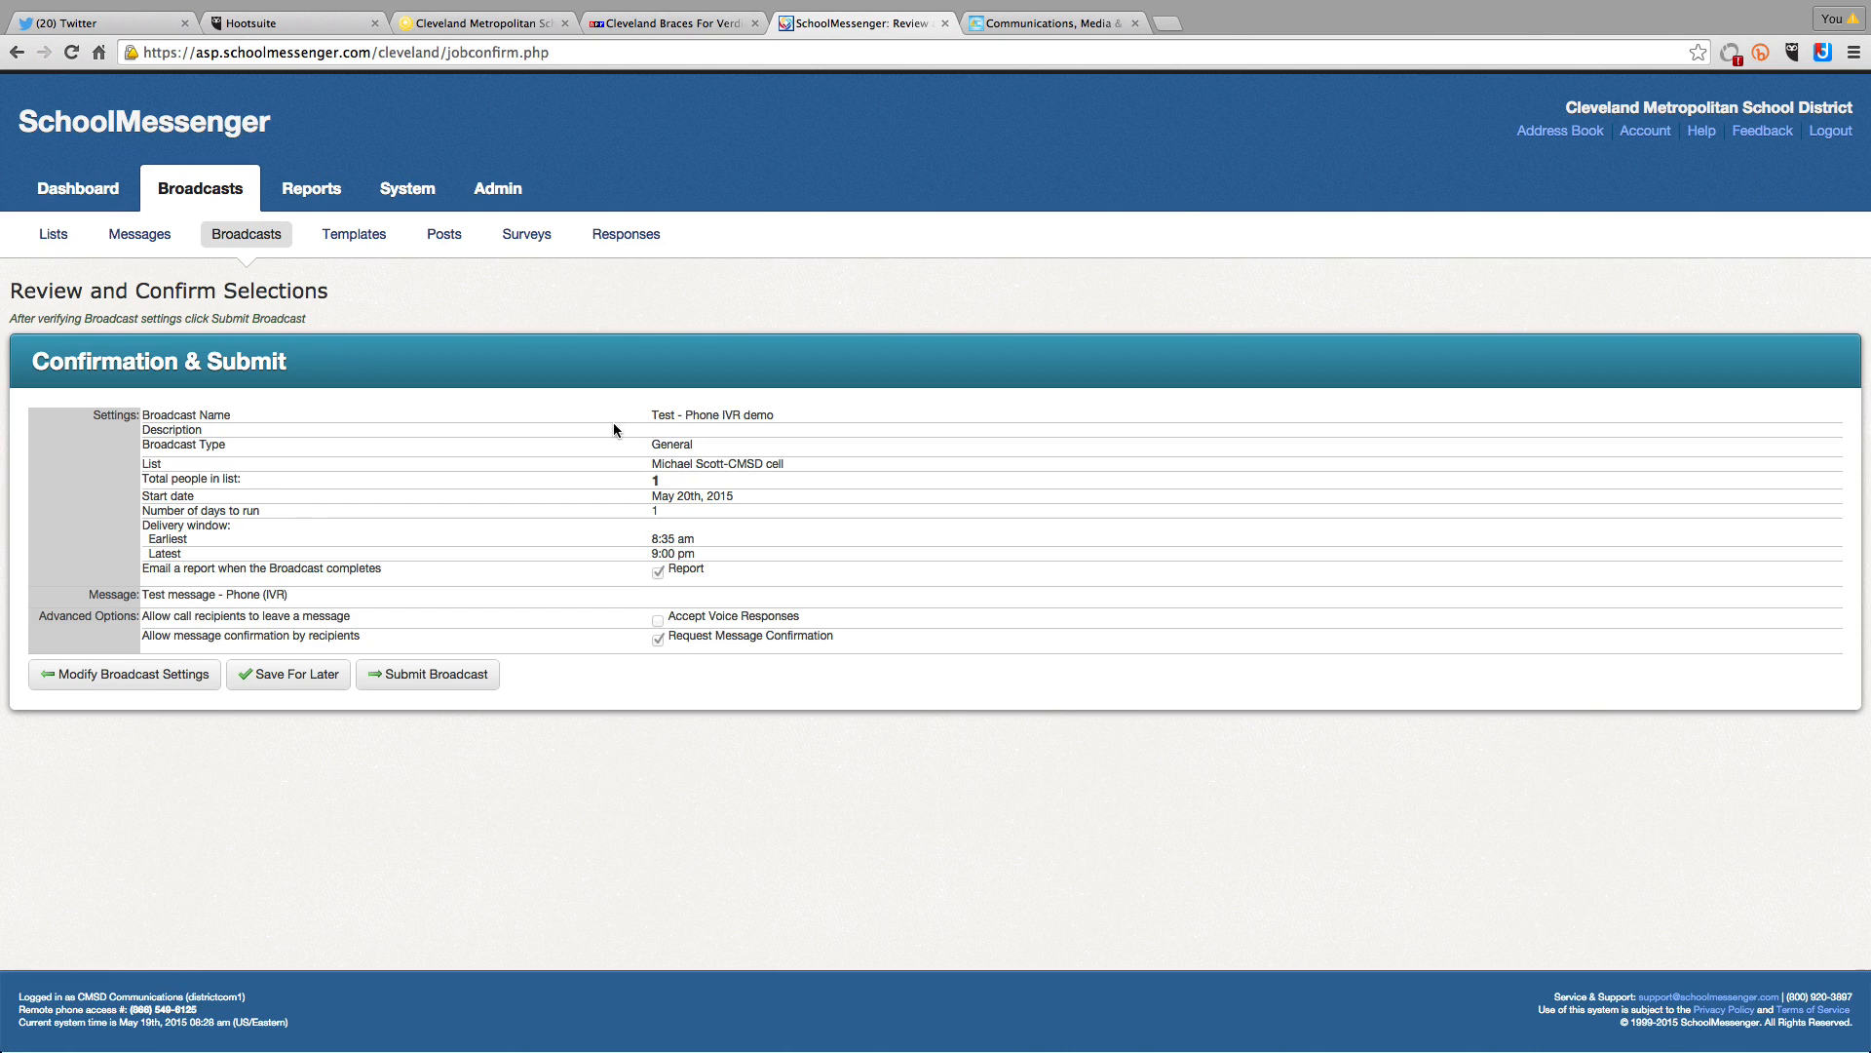
Review the broadcast's name, recipient list, start date and delivery window, and submit the broadcast.
{"action": "left_click_drag", "start_coordinate": [775, 414], "coordinate": [648, 418]}
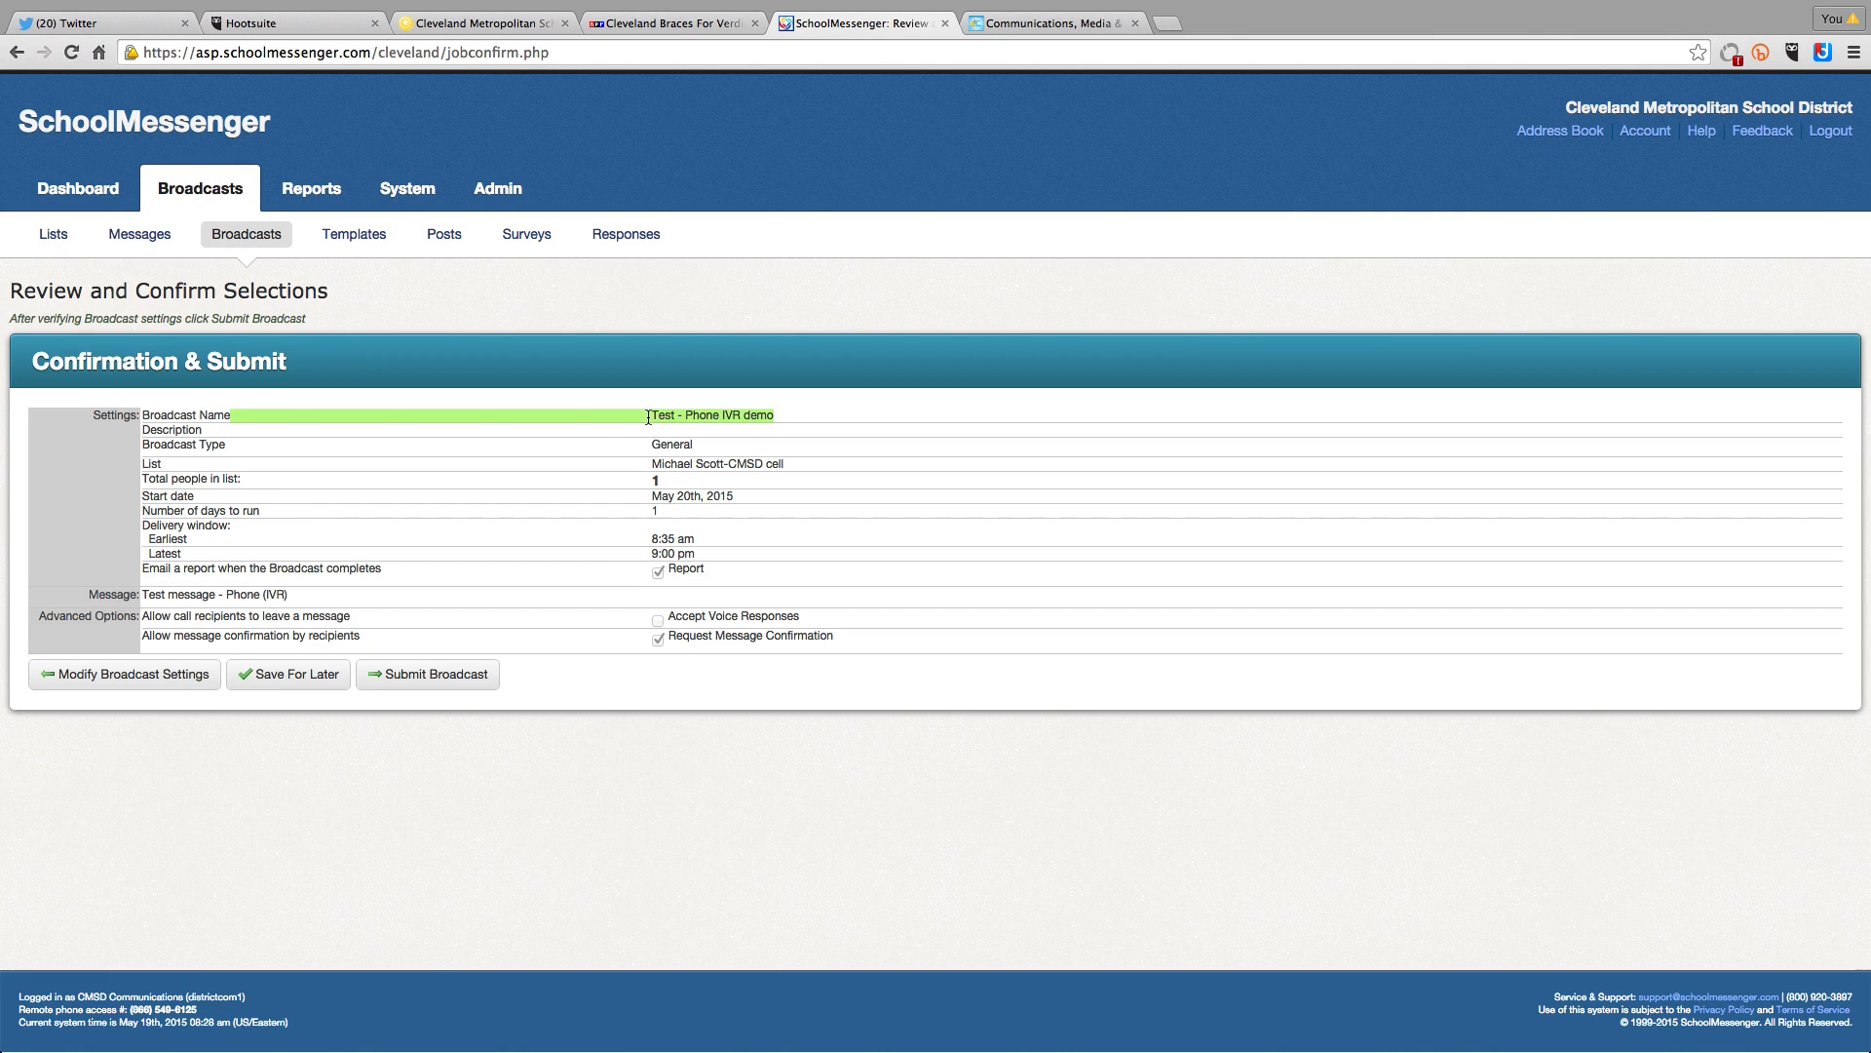
{"action": "left_click", "coordinate": [826, 456]}
{"action": "left_click_drag", "start_coordinate": [741, 464], "coordinate": [640, 466]}
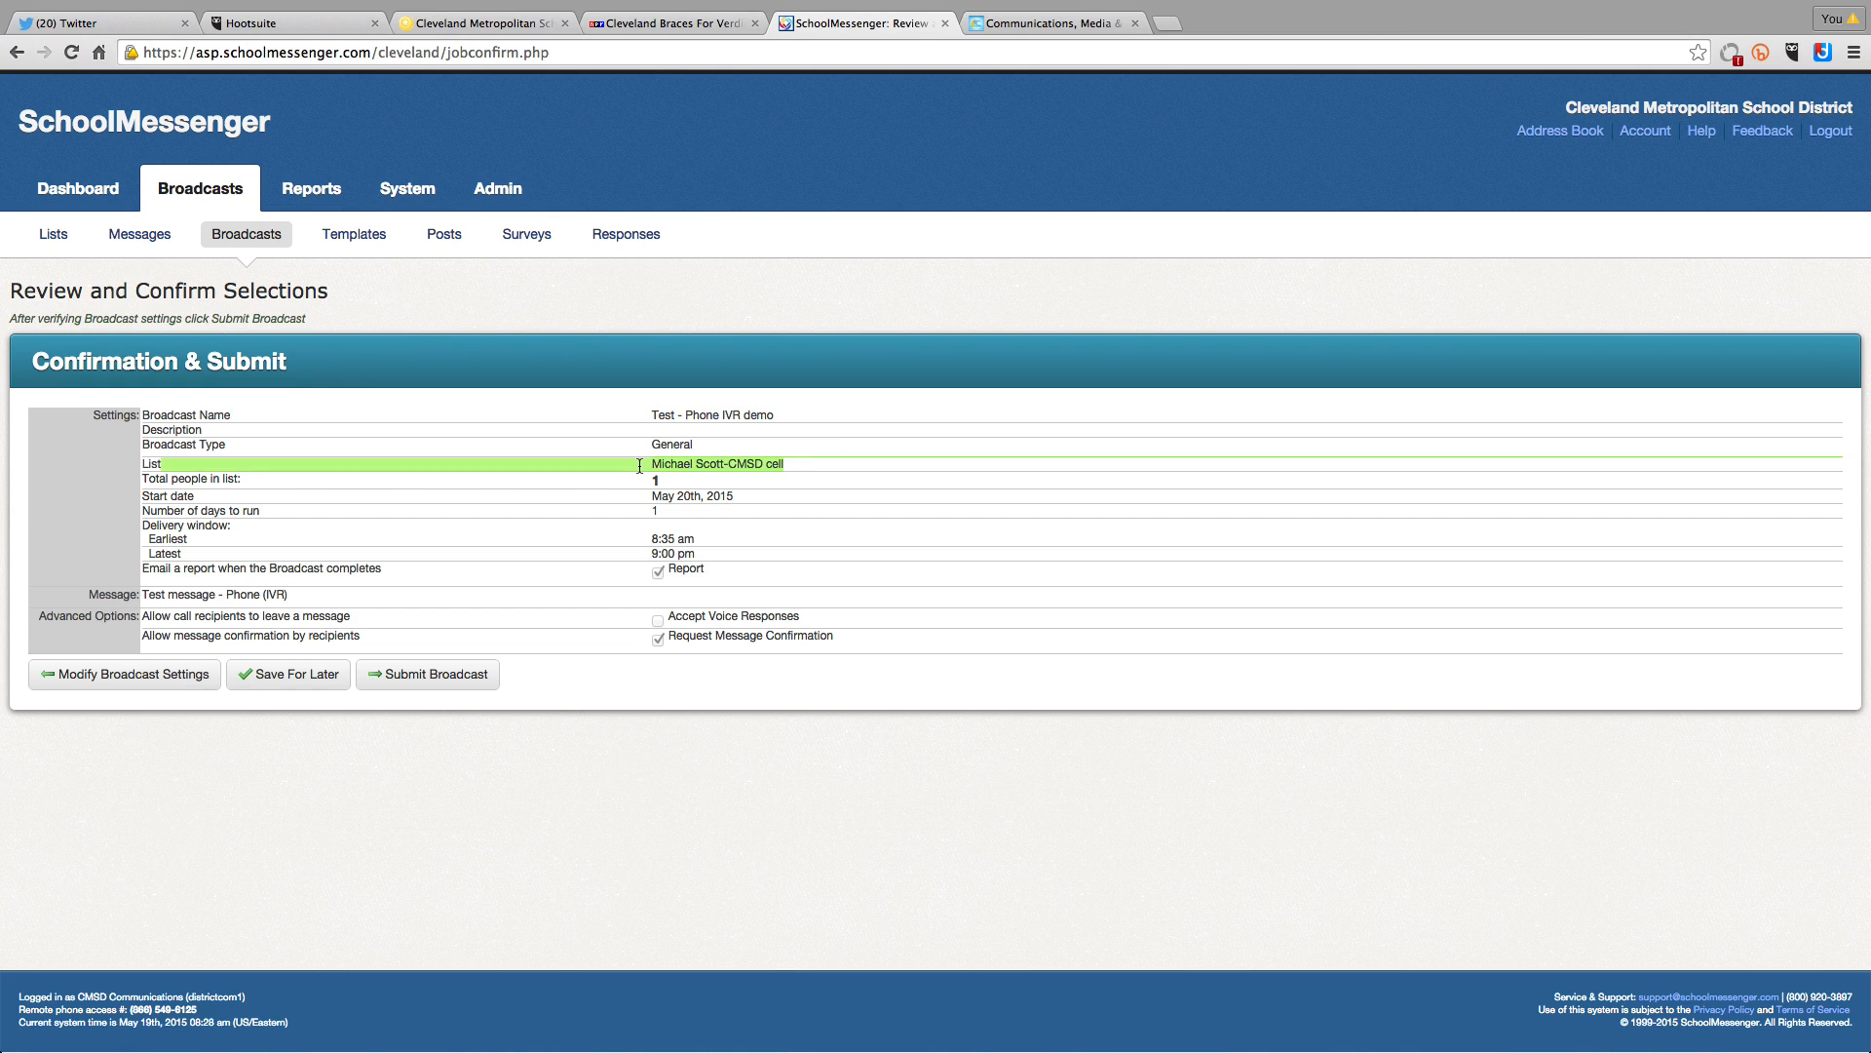
{"action": "mouse_move", "coordinate": [833, 499]}
{"action": "left_mouse_down"}
{"action": "mouse_move", "coordinate": [644, 498]}
{"action": "mouse_move", "coordinate": [668, 541]}
{"action": "mouse_move", "coordinate": [647, 541]}
{"action": "left_mouse_up"}
{"action": "left_click", "coordinate": [802, 540]}
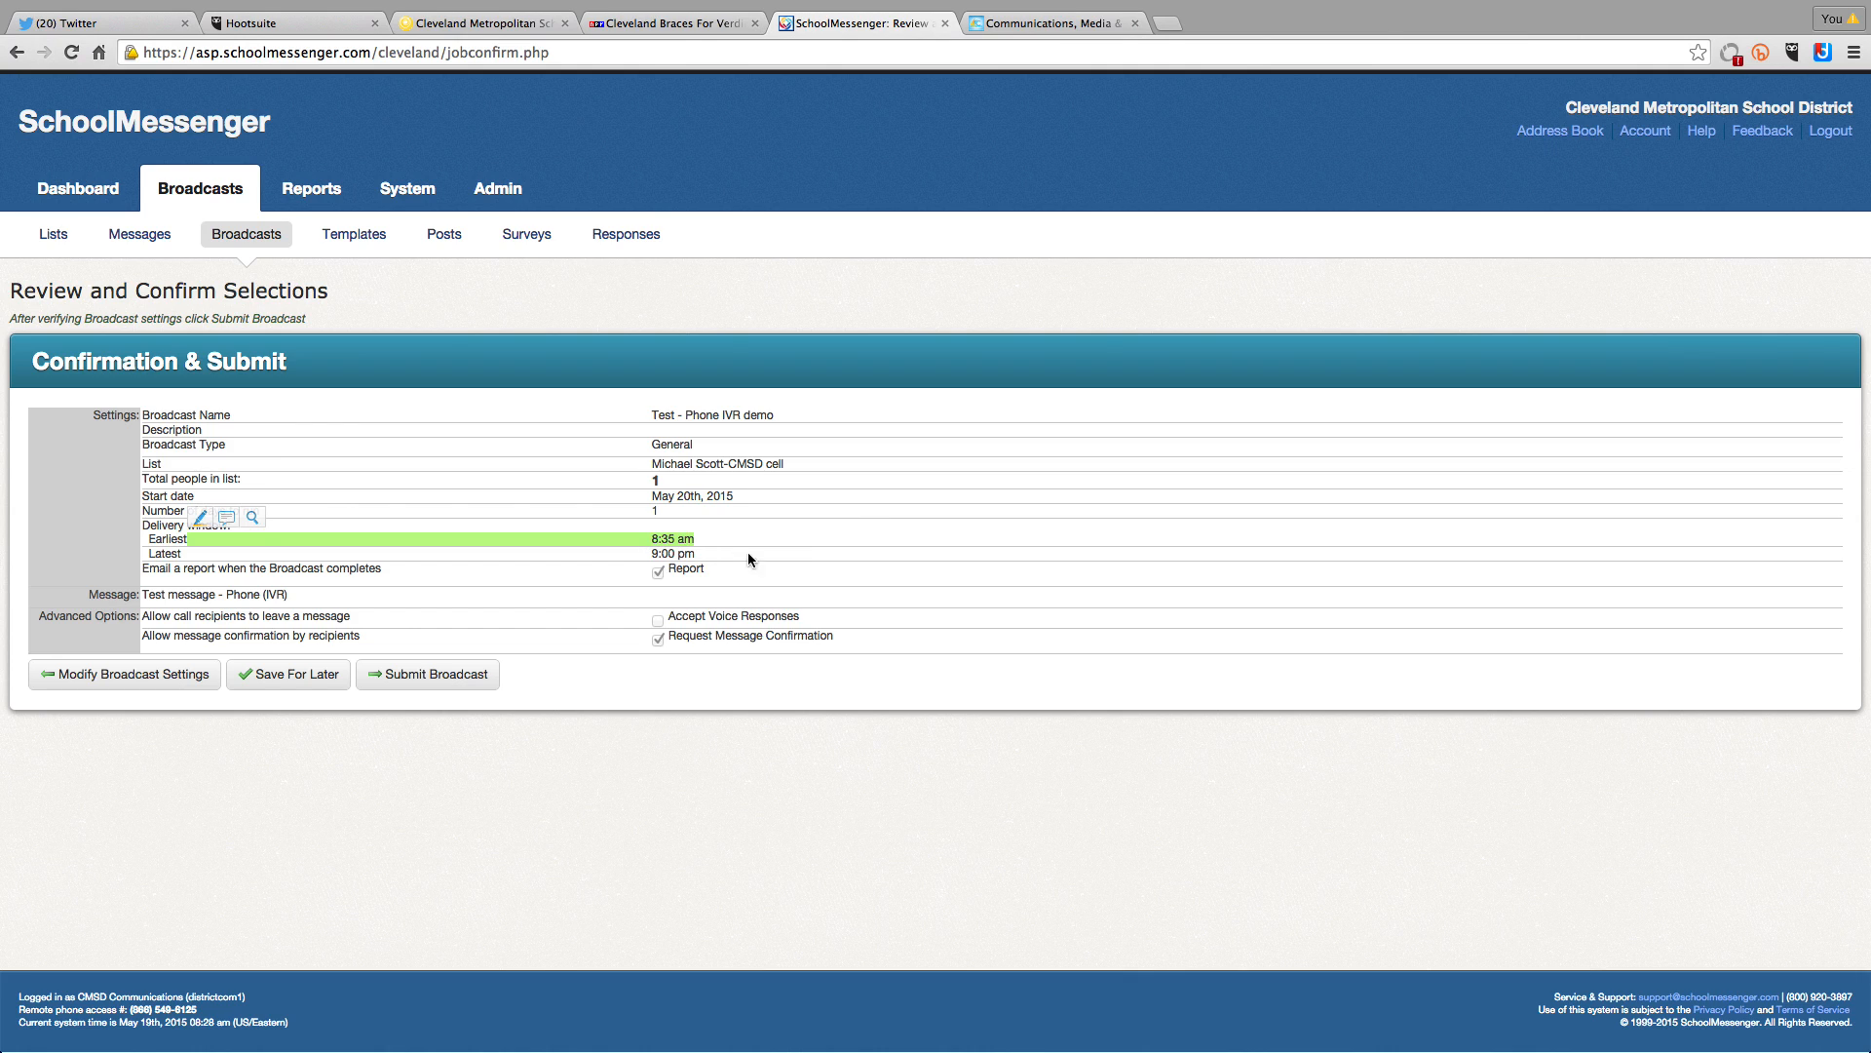
{"action": "left_click", "coordinate": [795, 563]}
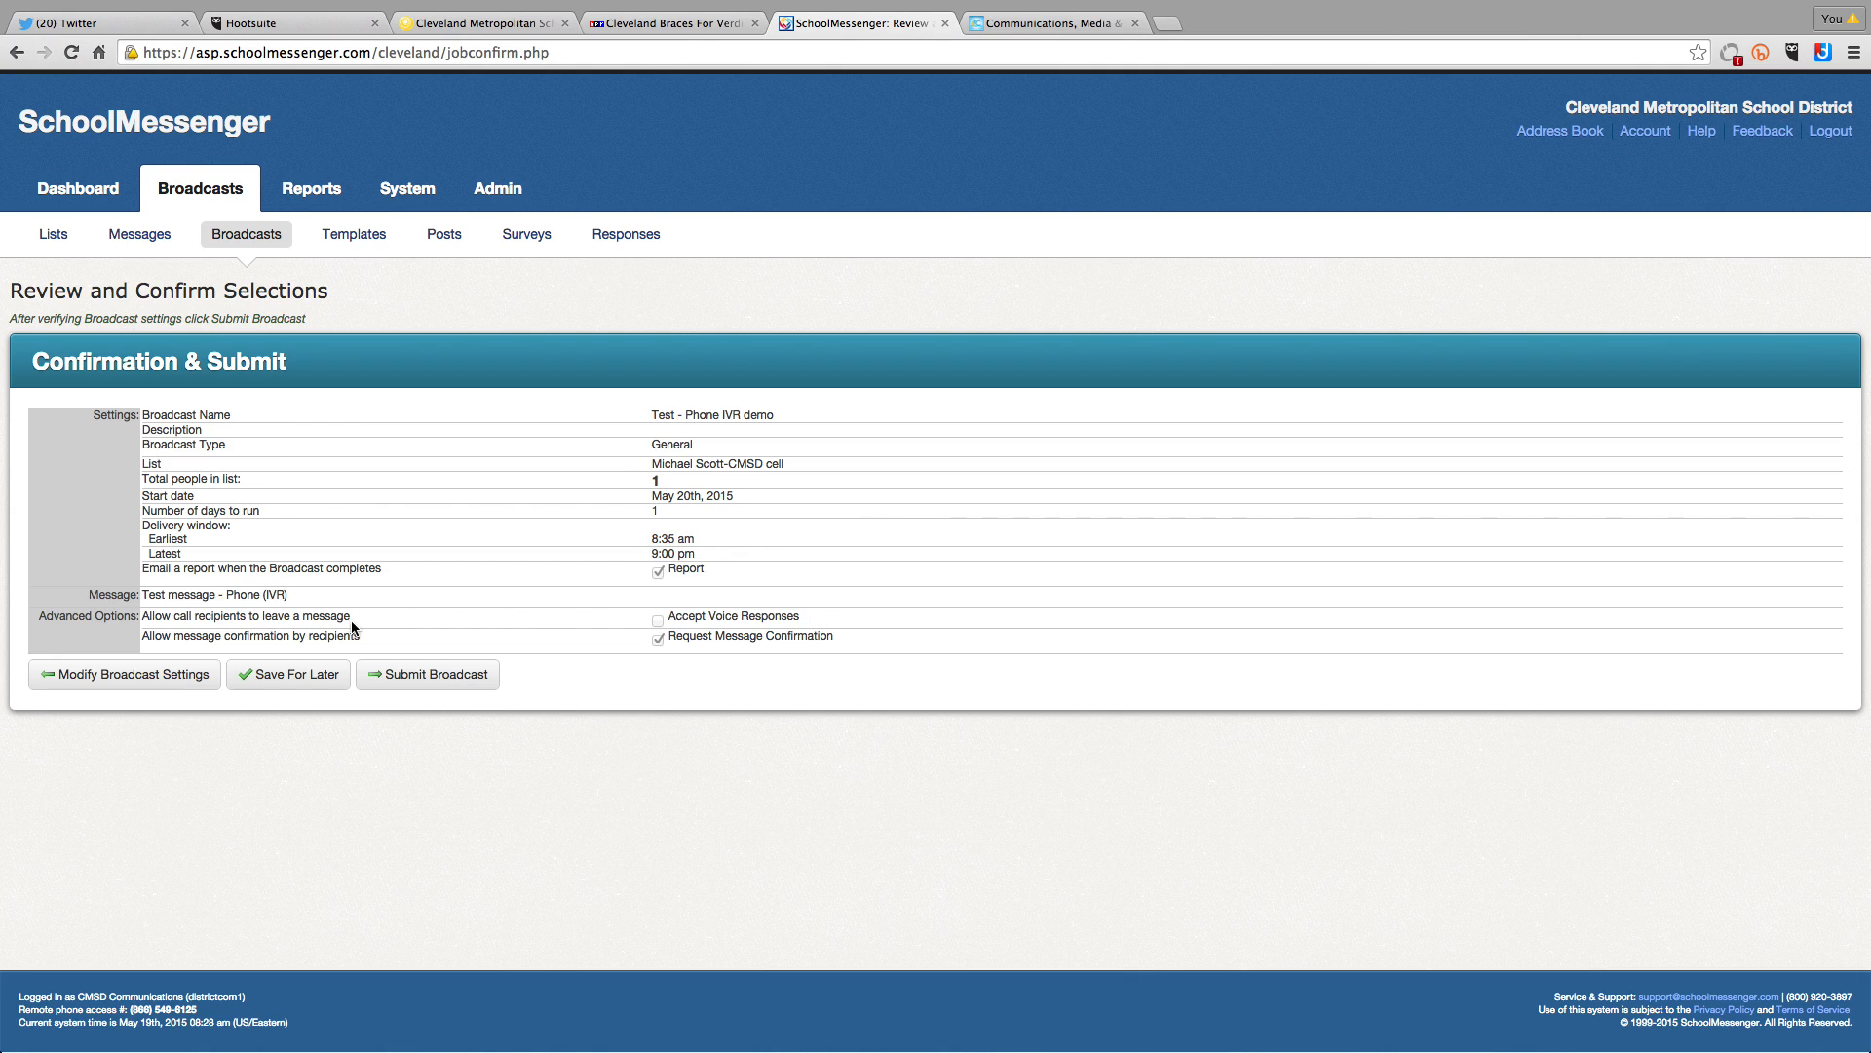
{"action": "left_click", "coordinate": [460, 683]}
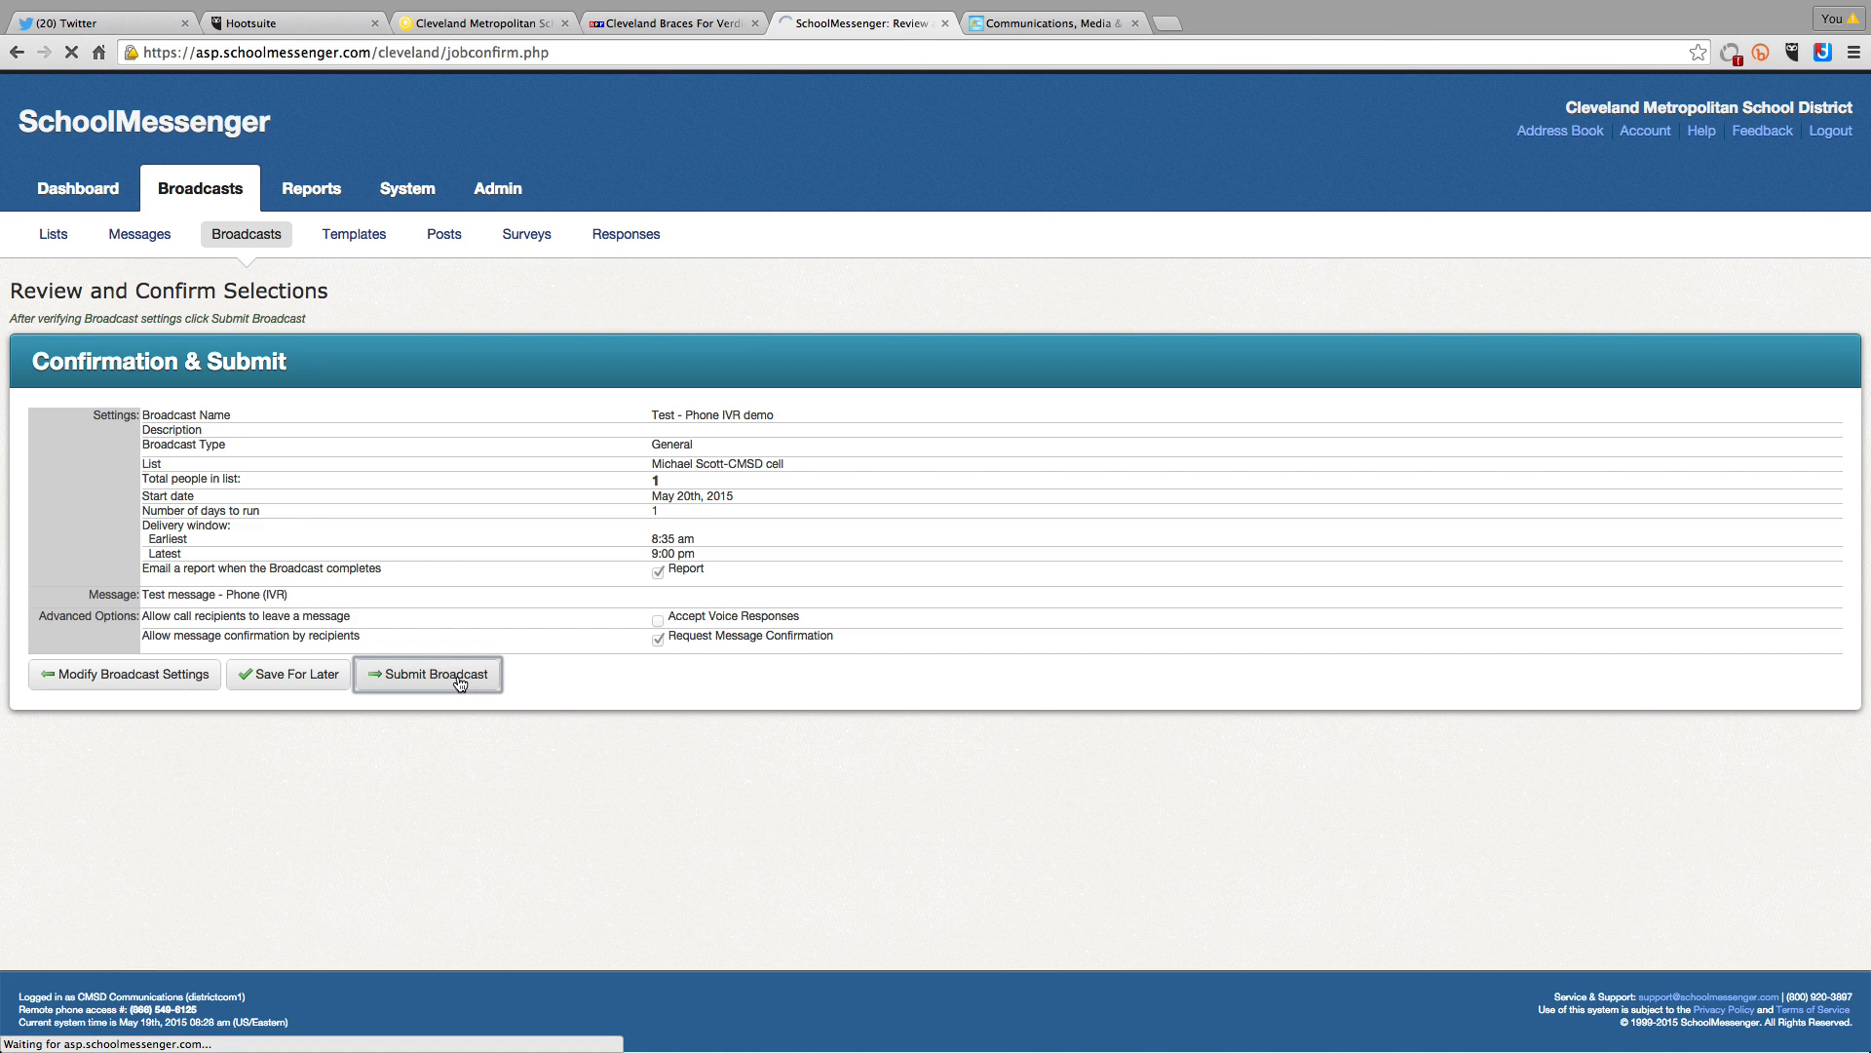